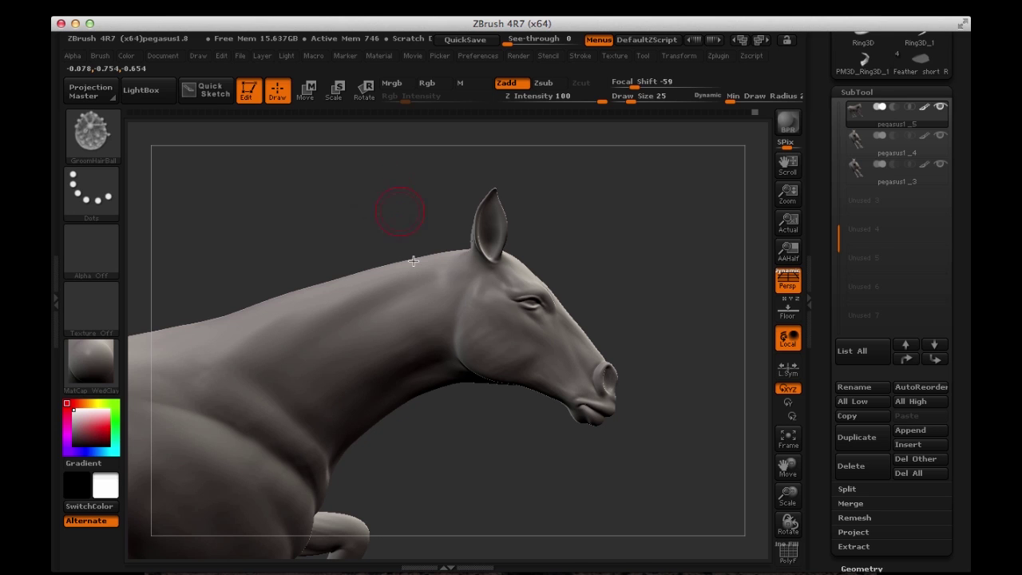
Inspect the horse's head and neck, and turn on the polyframe display to show the polygroups
drag(482, 471, 413, 378)
drag(348, 170, 333, 174)
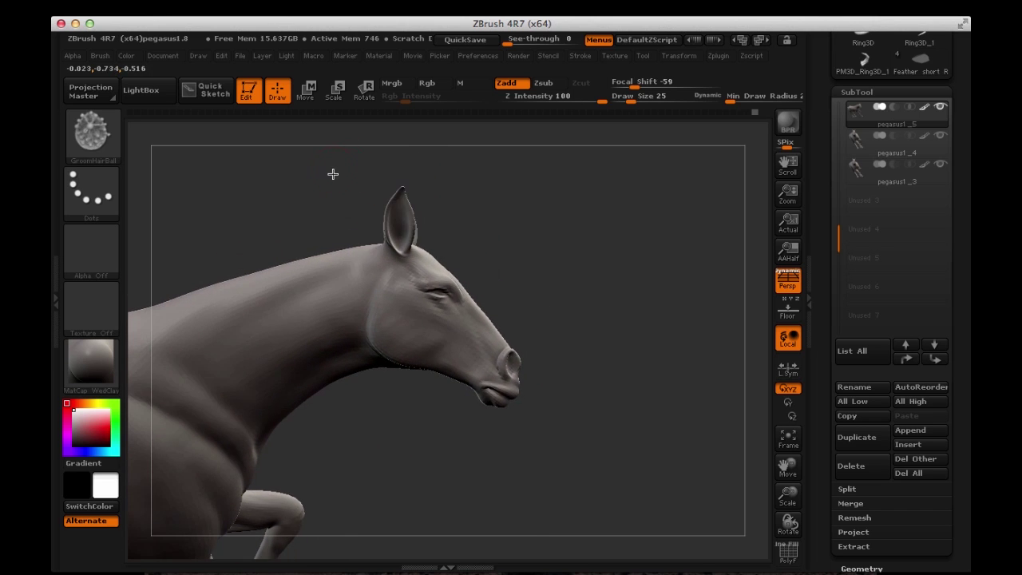
drag(496, 218, 525, 233)
mouse_move(359, 195)
mouse_down()
mouse_move(363, 185)
mouse_move(353, 202)
mouse_up()
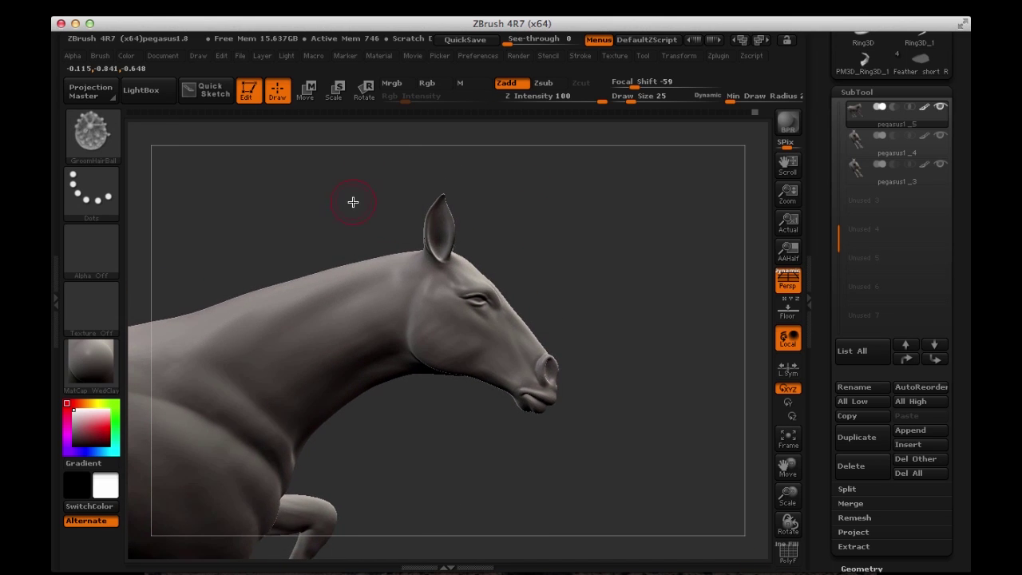
drag(490, 205, 548, 204)
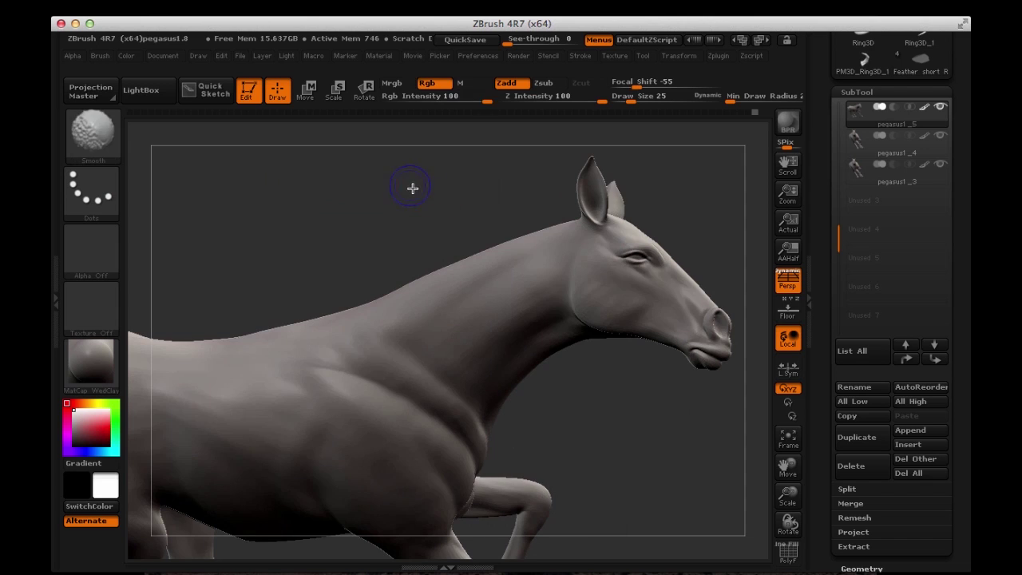
mouse_move(413, 188)
mouse_down()
mouse_move(306, 208)
mouse_move(573, 235)
mouse_move(511, 200)
mouse_move(536, 205)
mouse_move(532, 223)
mouse_move(306, 180)
mouse_move(300, 201)
mouse_move(320, 181)
mouse_move(283, 182)
mouse_move(372, 215)
mouse_move(275, 203)
mouse_move(295, 219)
mouse_move(283, 218)
mouse_move(251, 182)
mouse_move(231, 200)
mouse_move(308, 197)
mouse_move(298, 180)
mouse_move(302, 193)
mouse_move(258, 192)
mouse_up()
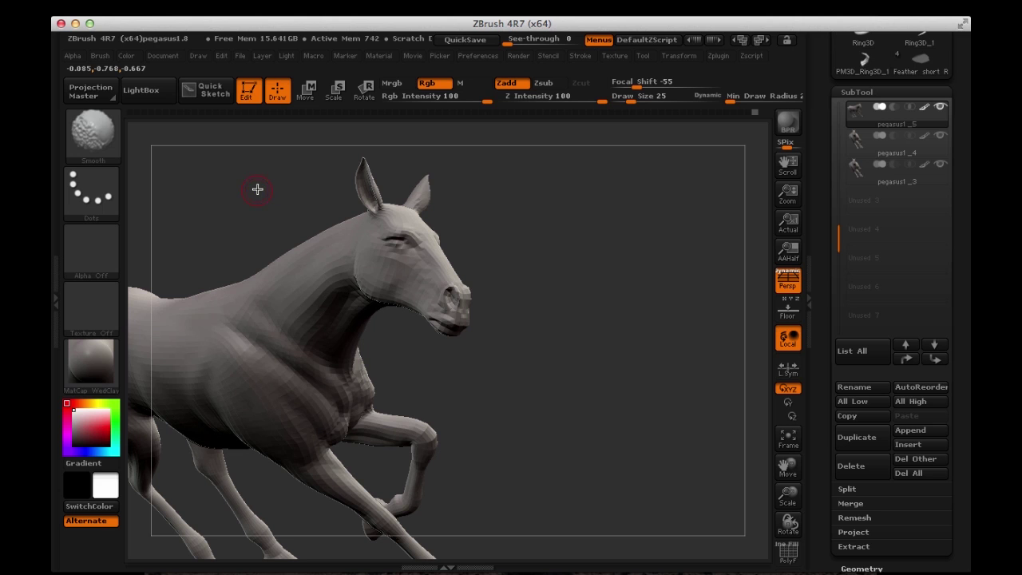
key(shift+f)
drag(258, 185, 419, 367)
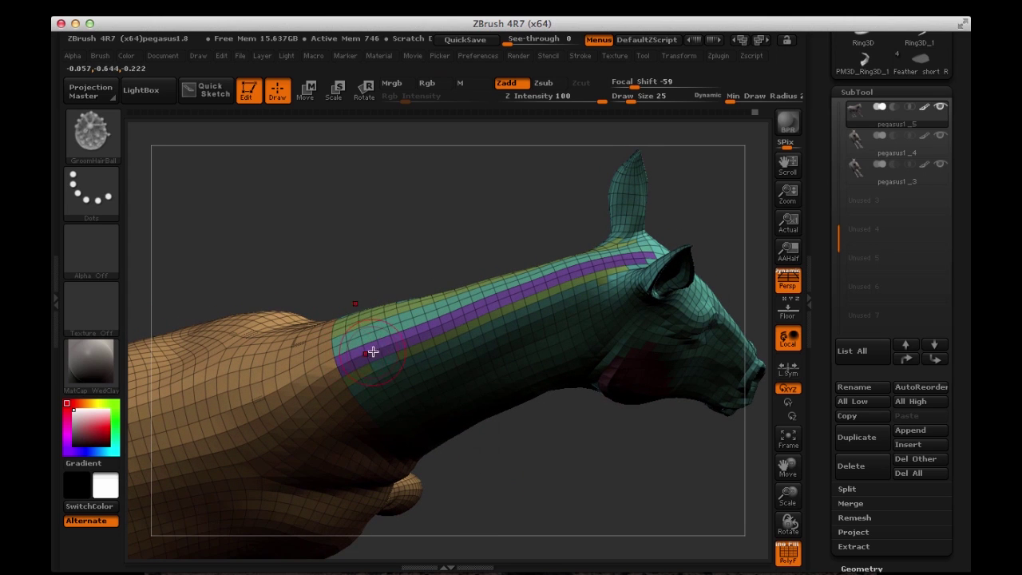
Isolate the mane strip and cheek patches by hiding the teal head-and-neck polygroup and the tan body polygroup
key(ctrl+shift)
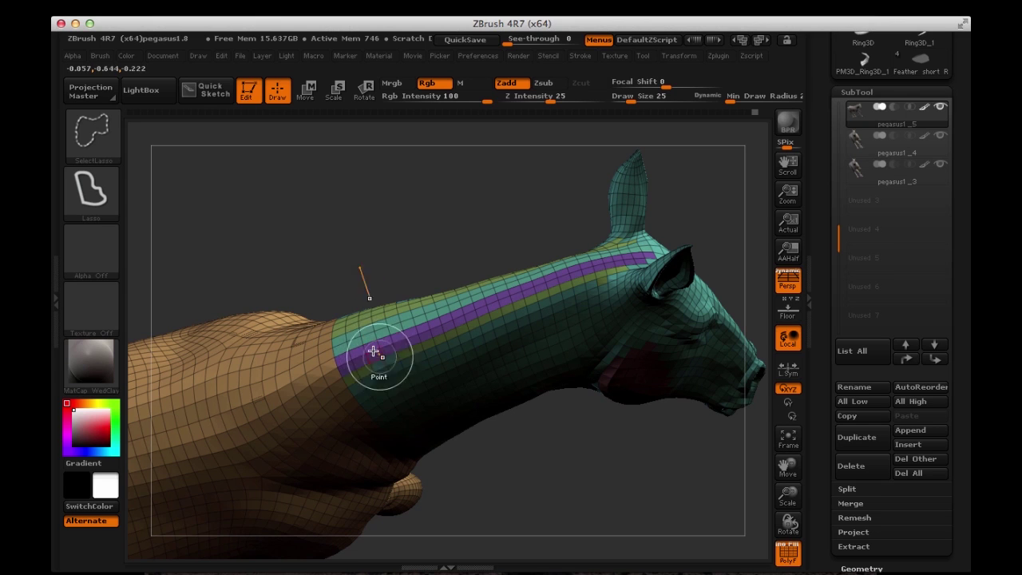
ctrl+shift+click(416, 405)
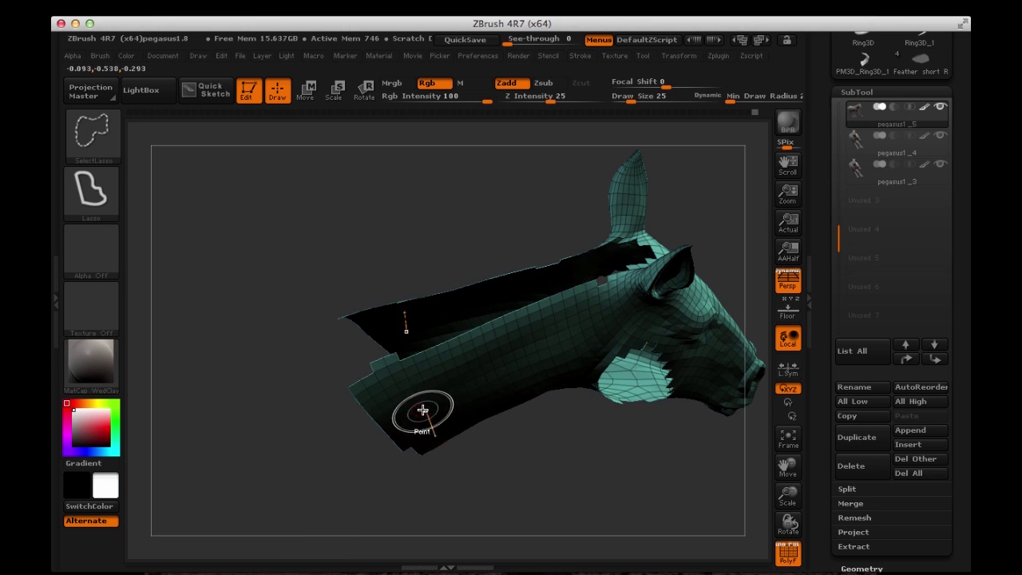
ctrl+shift+click(408, 394)
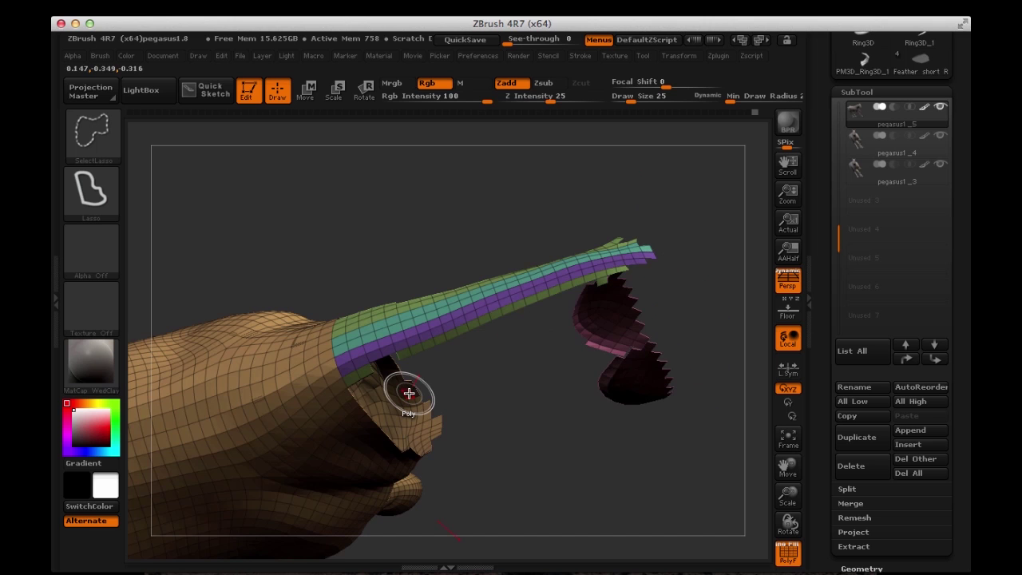
mouse_move(488, 426)
mouse_down()
mouse_move(485, 385)
mouse_move(488, 408)
mouse_move(529, 338)
mouse_move(536, 368)
mouse_move(564, 351)
mouse_move(602, 364)
mouse_move(456, 354)
mouse_up()
key(ctrl+shift)
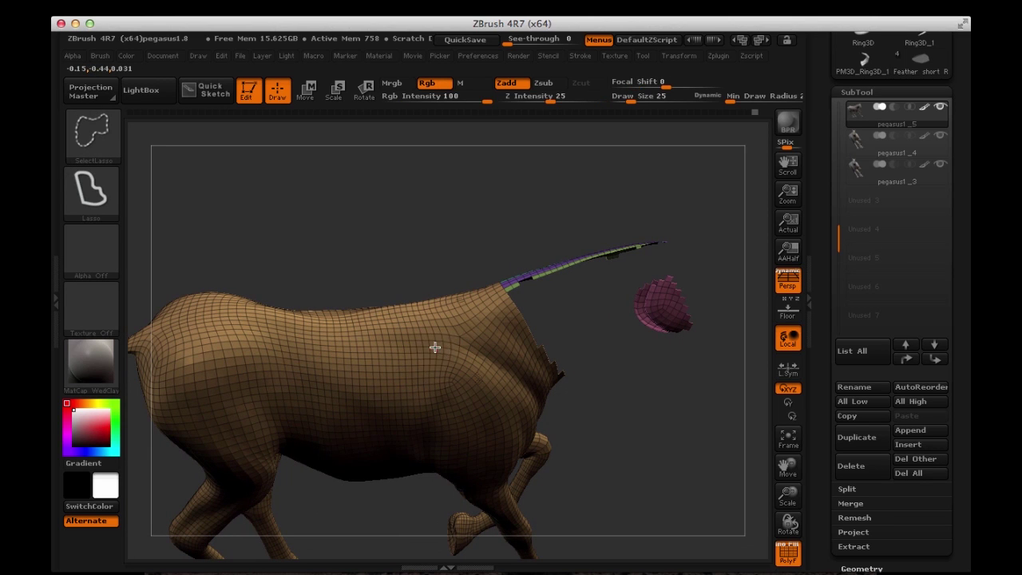
ctrl+alt+shift+click(432, 352)
mouse_move(433, 348)
mouse_down()
mouse_move(365, 372)
mouse_move(392, 392)
mouse_move(347, 294)
mouse_up()
mouse_move(329, 221)
mouse_down()
mouse_move(336, 272)
mouse_move(399, 388)
mouse_move(495, 294)
mouse_move(376, 395)
mouse_move(388, 406)
mouse_move(381, 399)
mouse_up()
click(600, 8)
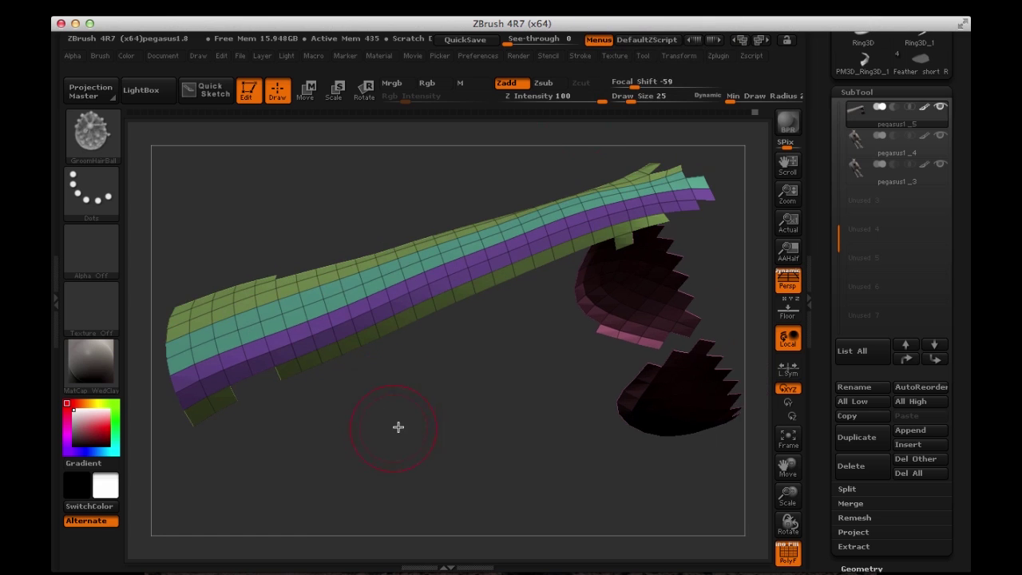
Hide the ragged green polygroup along the lower edge of the mane strip
mouse_move(397, 424)
mouse_down()
mouse_move(413, 407)
mouse_move(394, 445)
mouse_move(415, 390)
mouse_move(390, 431)
mouse_move(400, 450)
mouse_move(376, 394)
mouse_up()
key(ctrl)
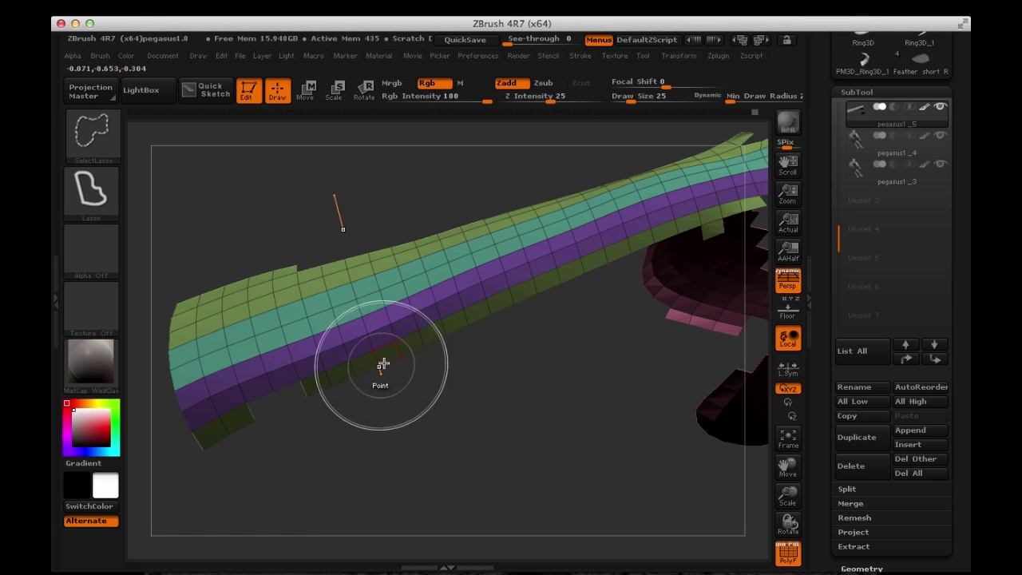
ctrl+alt+shift+click(388, 358)
mouse_move(495, 388)
mouse_down()
mouse_move(438, 416)
mouse_move(440, 436)
mouse_move(440, 422)
mouse_move(426, 420)
mouse_move(440, 390)
mouse_move(440, 451)
mouse_move(434, 397)
mouse_move(420, 431)
mouse_move(406, 431)
mouse_move(481, 384)
mouse_up()
Mask the visible mane strip and cheek patches, and show the whole horse mesh again
key(ctrl)
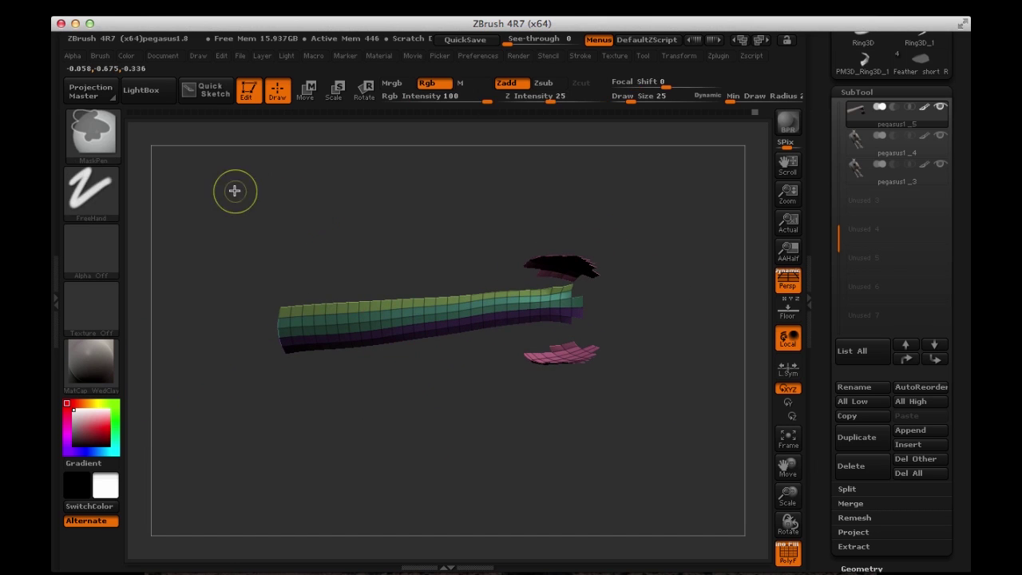
ctrl+drag(226, 251, 702, 475)
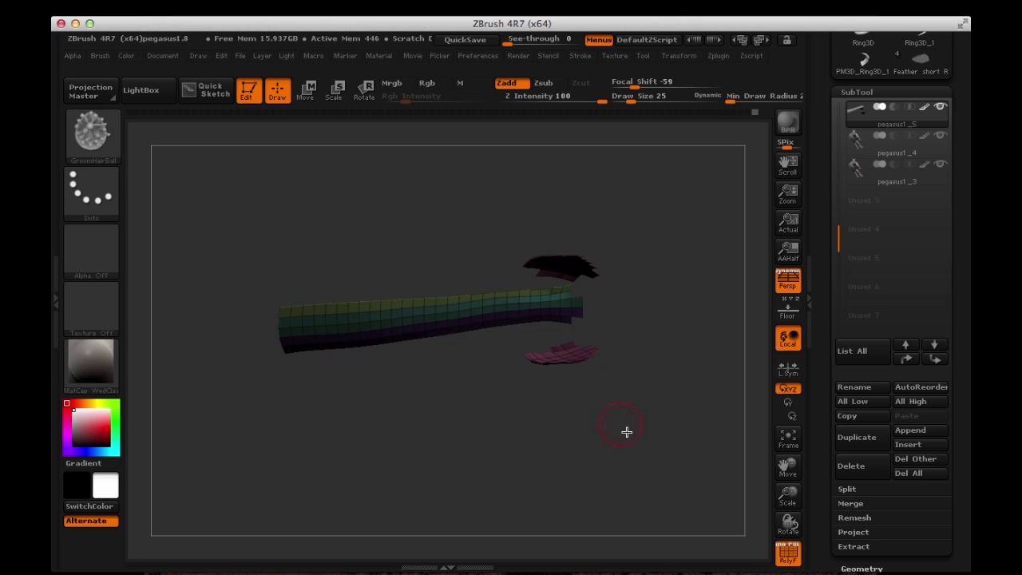
mouse_move(659, 322)
shift+mouse_down()
mouse_move(659, 224)
mouse_move(672, 227)
shift+mouse_up()
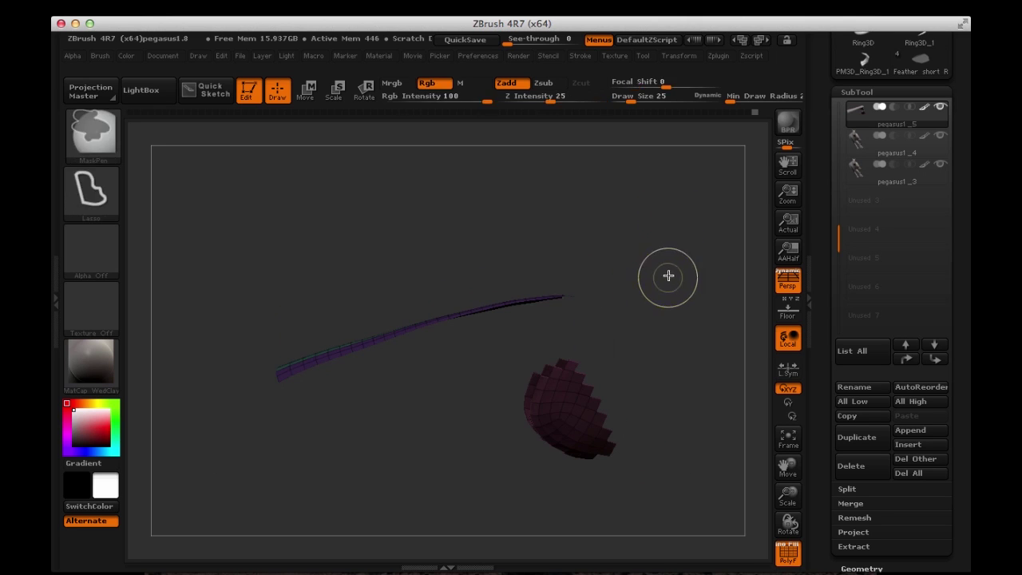
mouse_move(666, 274)
shift+mouse_down()
mouse_move(662, 251)
mouse_move(676, 250)
mouse_move(588, 250)
mouse_move(620, 242)
mouse_move(598, 234)
mouse_move(659, 299)
shift+mouse_up()
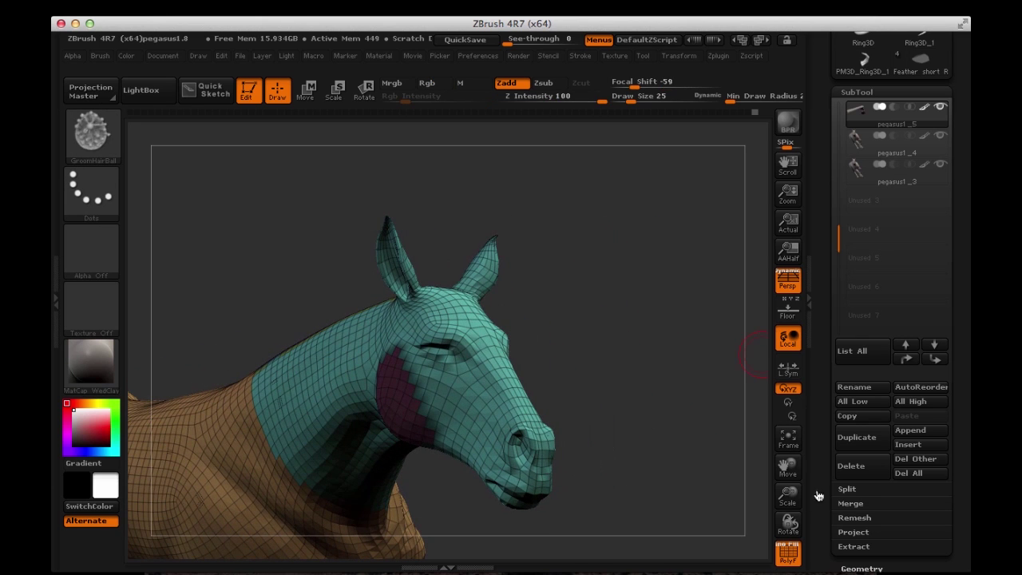
Generate a FiberMesh preview on the masked mane and cheek areas of the horse
scroll(821, 463, down, 5)
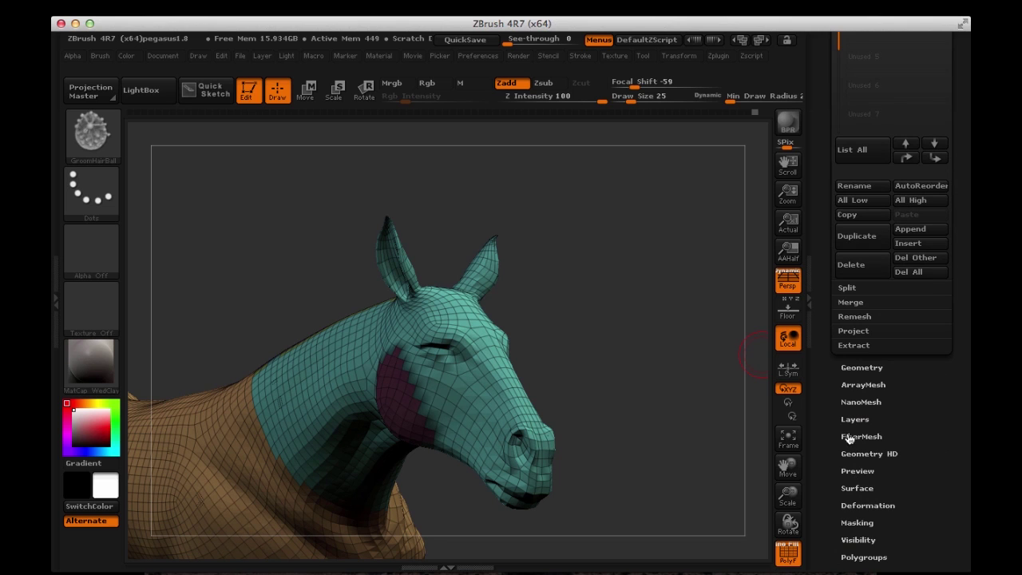
click(849, 436)
scroll(830, 285, up, 5)
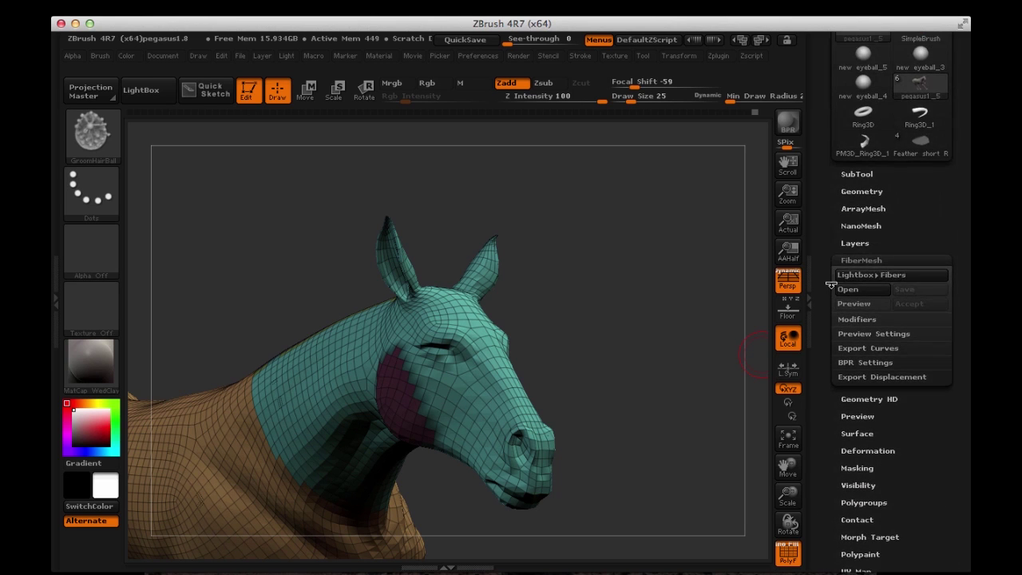
scroll(831, 285, up, 1)
scroll(827, 278, down, 2)
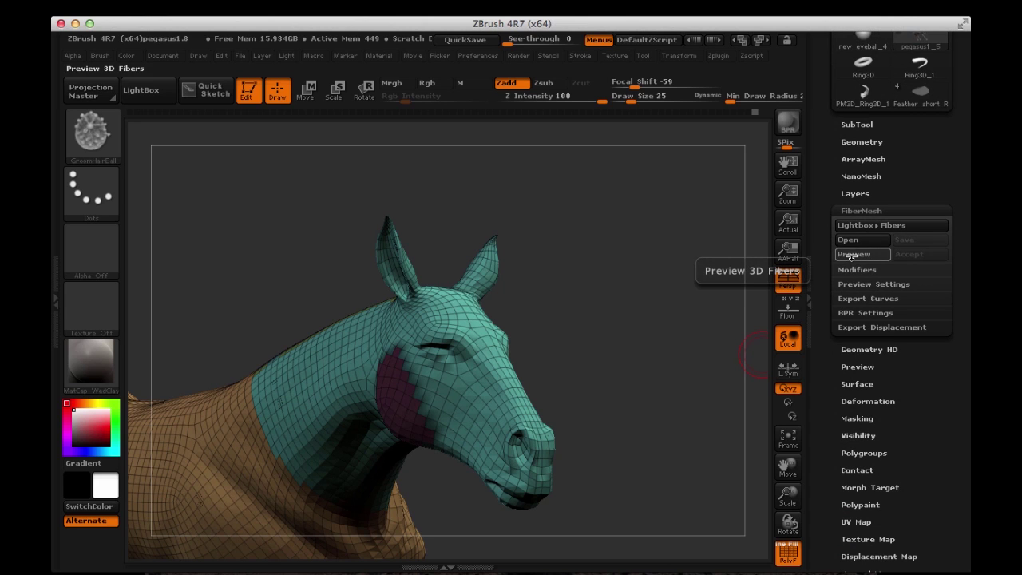
click(852, 254)
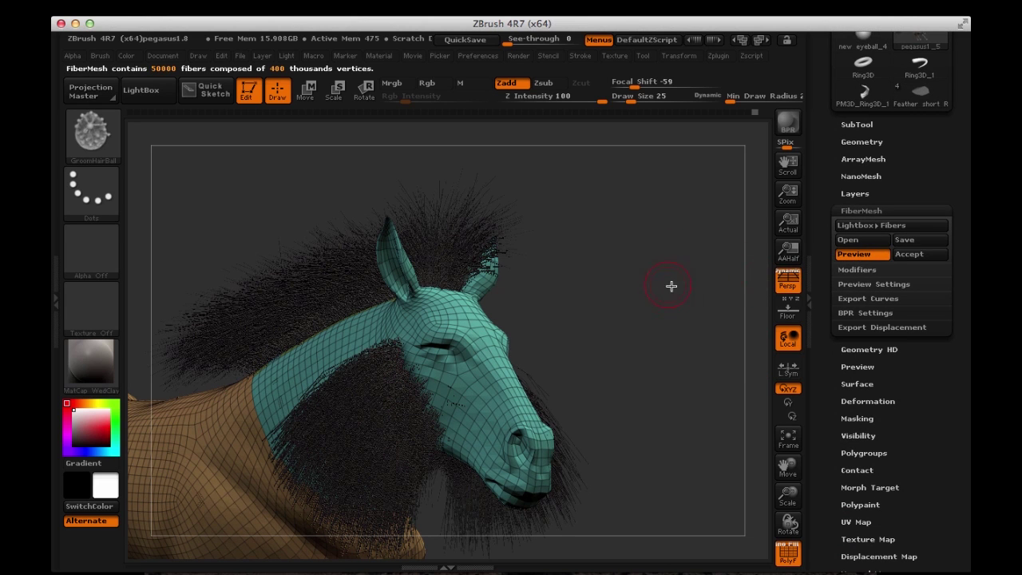
drag(670, 286, 636, 294)
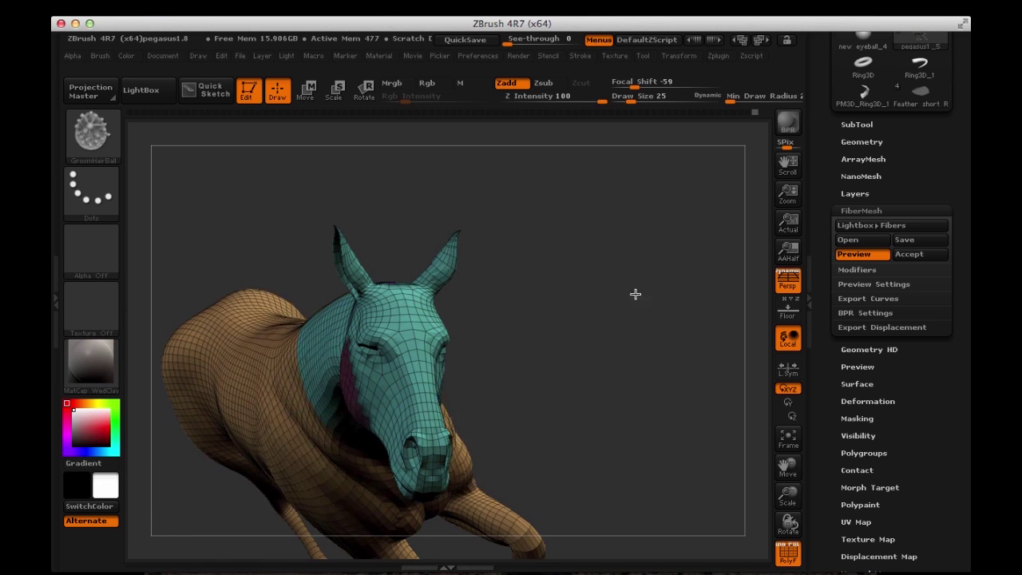
Set the fiber density, length, slim, twist, gravity, tangent and clump variations to 0, and the coverage variation to -1
click(848, 271)
drag(827, 316, 829, 258)
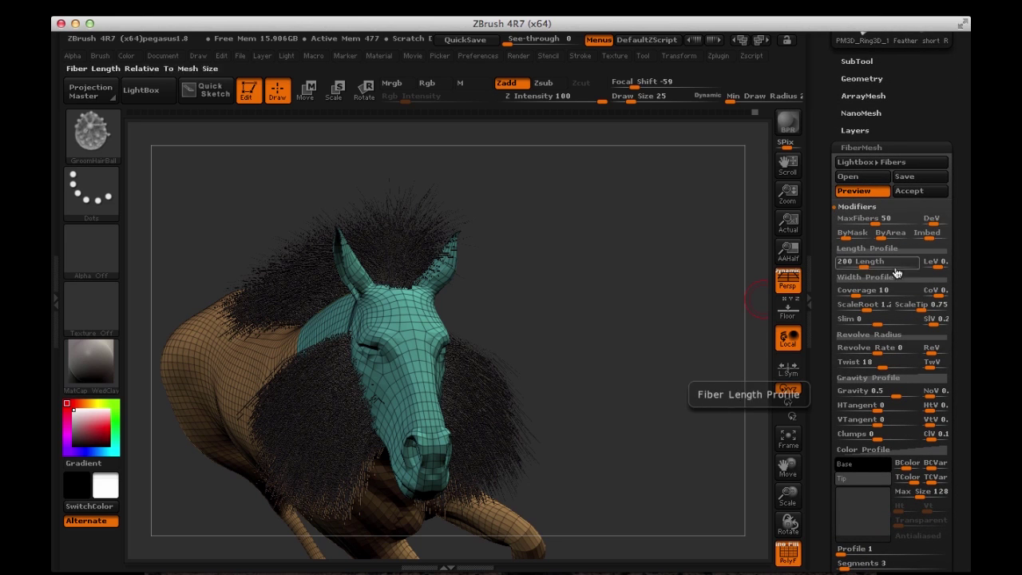
click(924, 222)
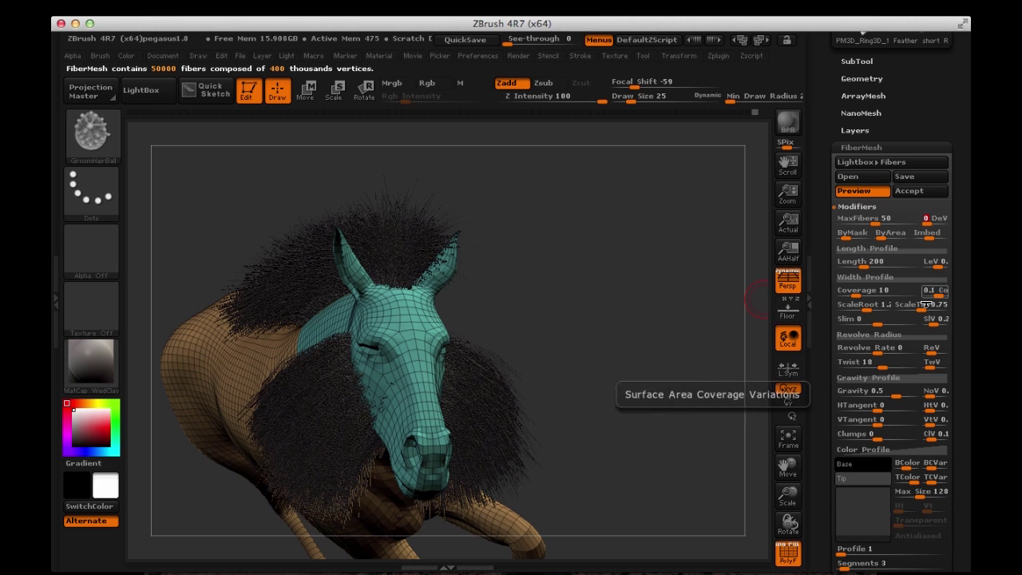
click(923, 262)
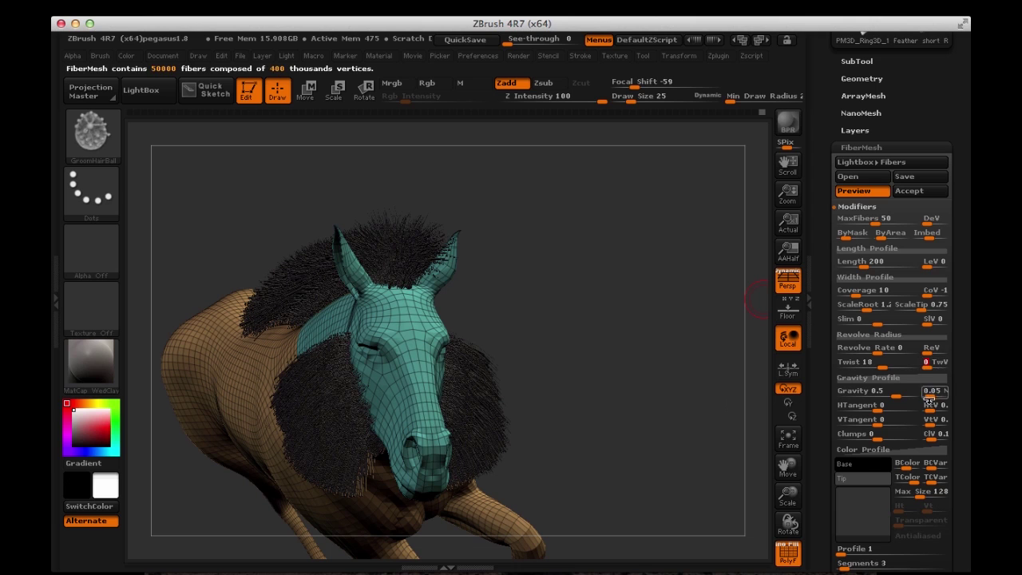
click(930, 405)
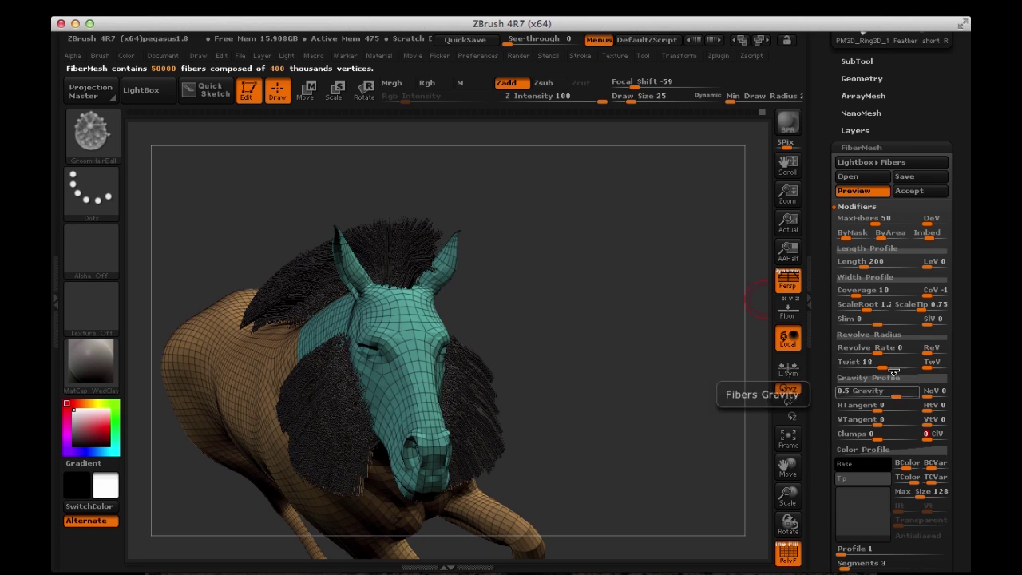
Check the fibers from several angles and accept the FiberMesh preview as a new subtool
mouse_move(668, 269)
mouse_down()
mouse_move(616, 285)
mouse_move(628, 281)
mouse_move(630, 295)
mouse_move(655, 224)
mouse_move(685, 262)
mouse_move(656, 319)
mouse_move(626, 306)
mouse_move(663, 280)
mouse_move(676, 237)
mouse_move(657, 214)
mouse_move(668, 244)
mouse_move(675, 232)
mouse_move(661, 299)
mouse_move(663, 237)
mouse_move(687, 251)
mouse_move(659, 280)
mouse_move(668, 253)
mouse_up()
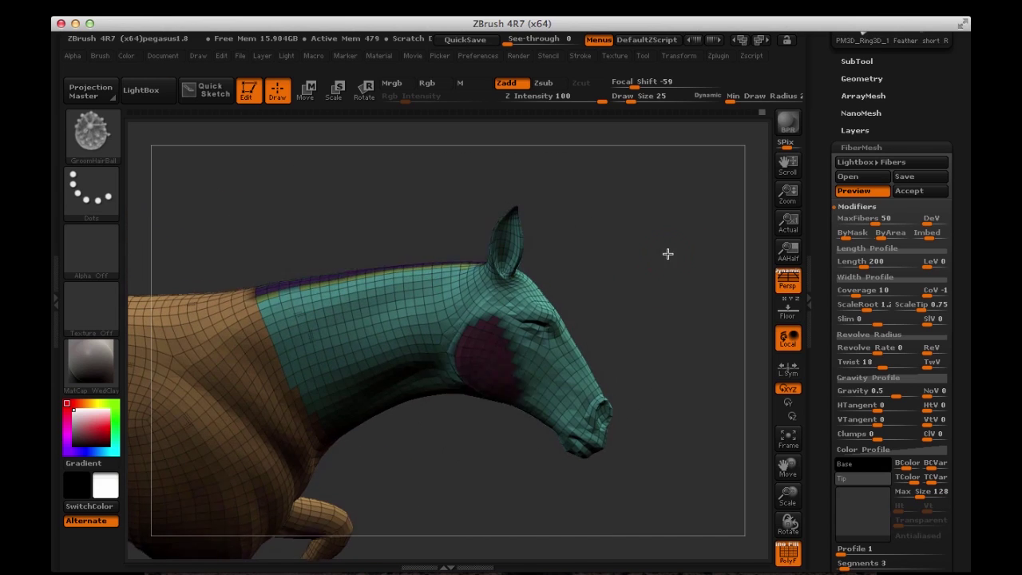
drag(643, 288, 327, 160)
drag(299, 175, 266, 238)
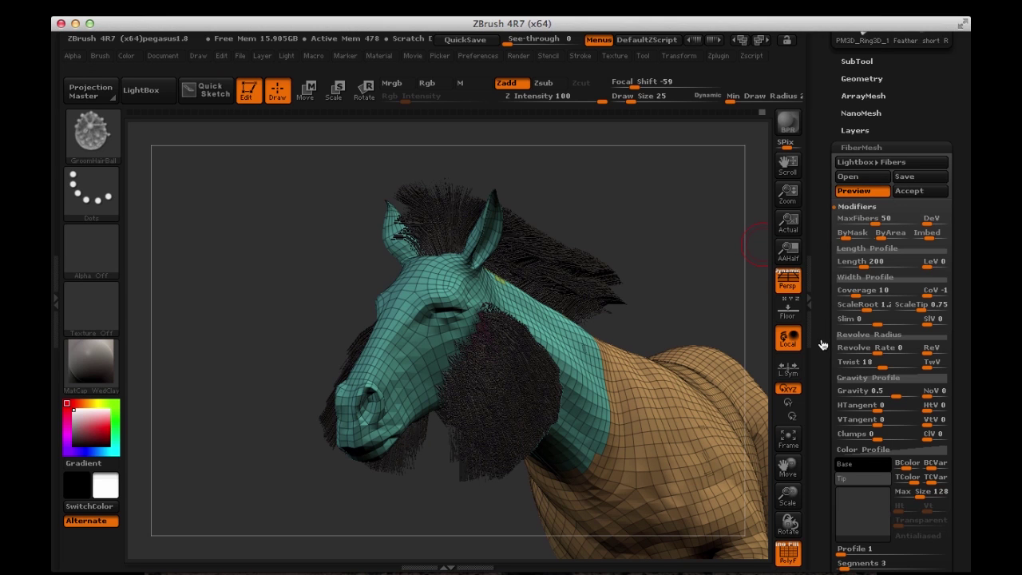
scroll(822, 280, down, 5)
scroll(825, 254, up, 4)
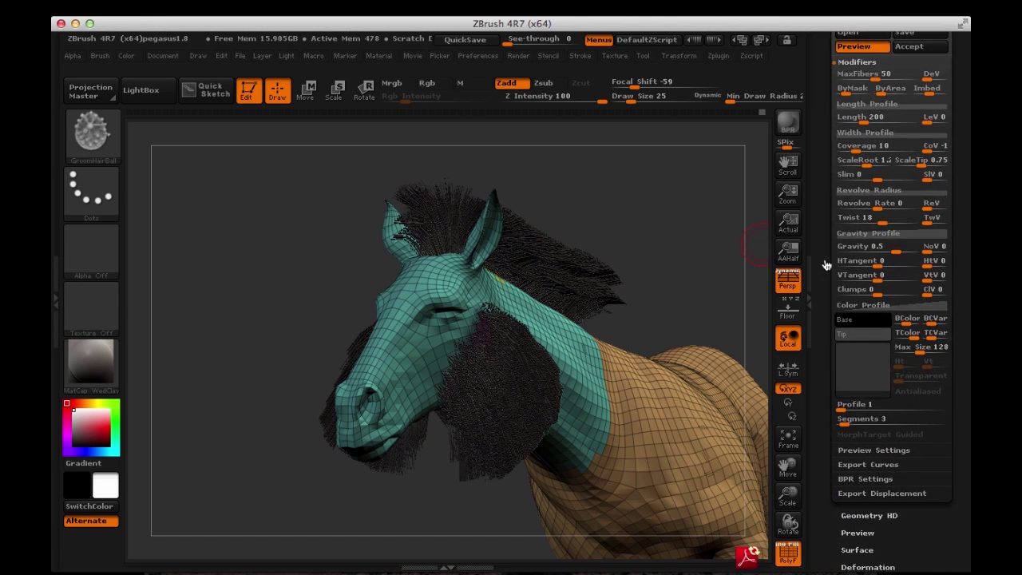
scroll(823, 303, up, 4)
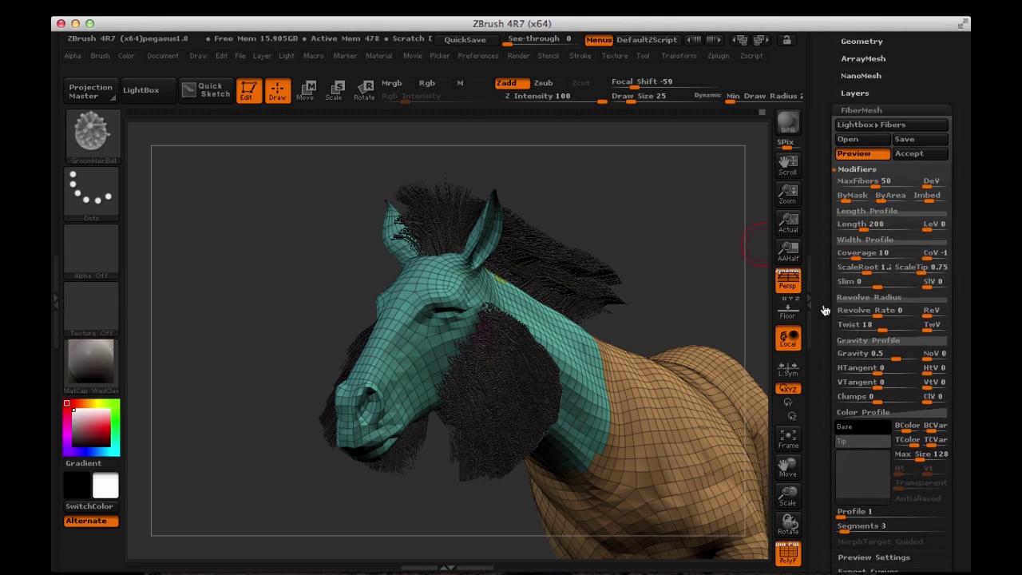
click(908, 162)
click(643, 193)
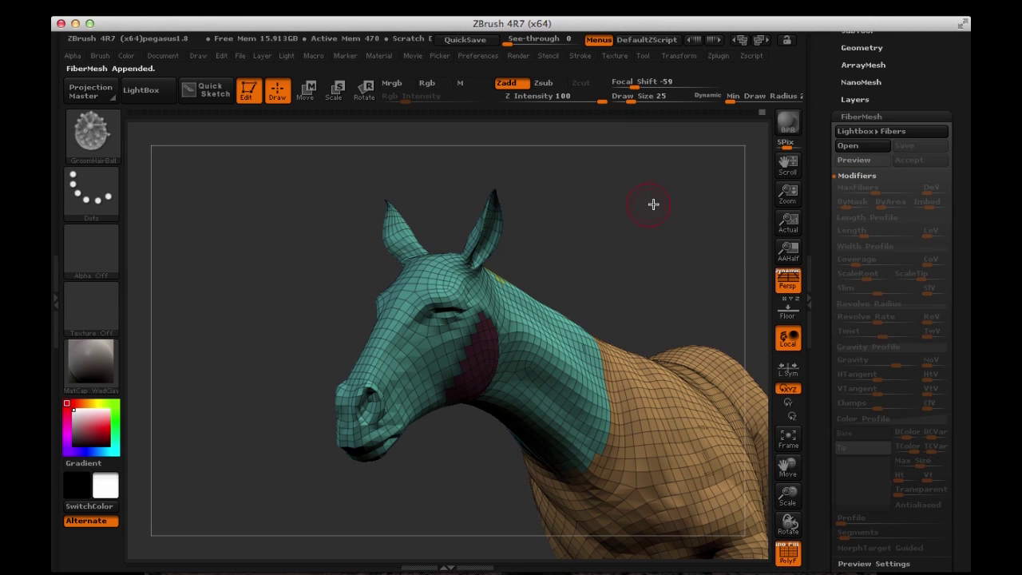
Turn off Solo mode to display the accepted fibers together with the horse
drag(669, 189, 585, 141)
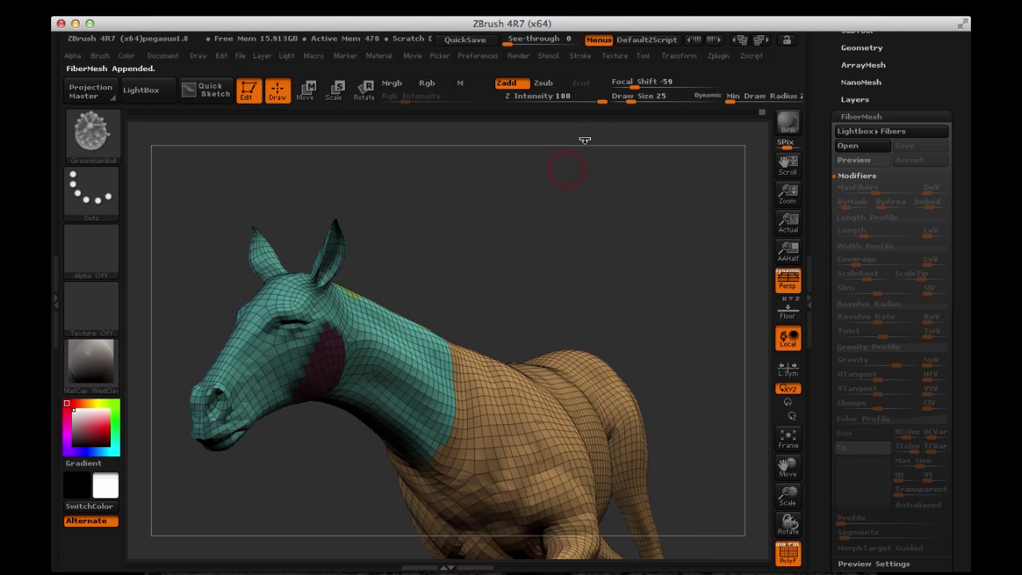
click(679, 56)
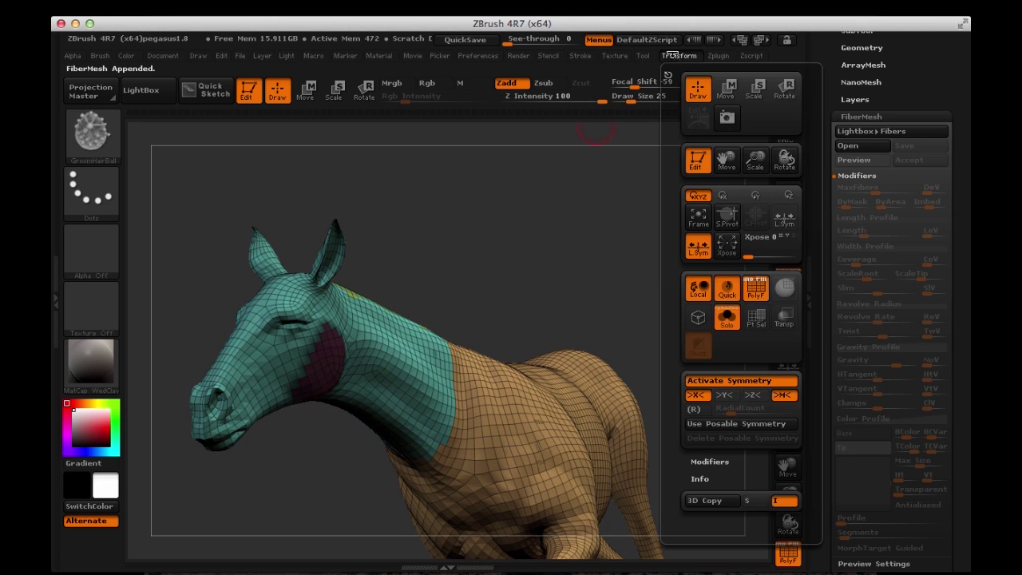
click(726, 318)
drag(566, 210, 595, 126)
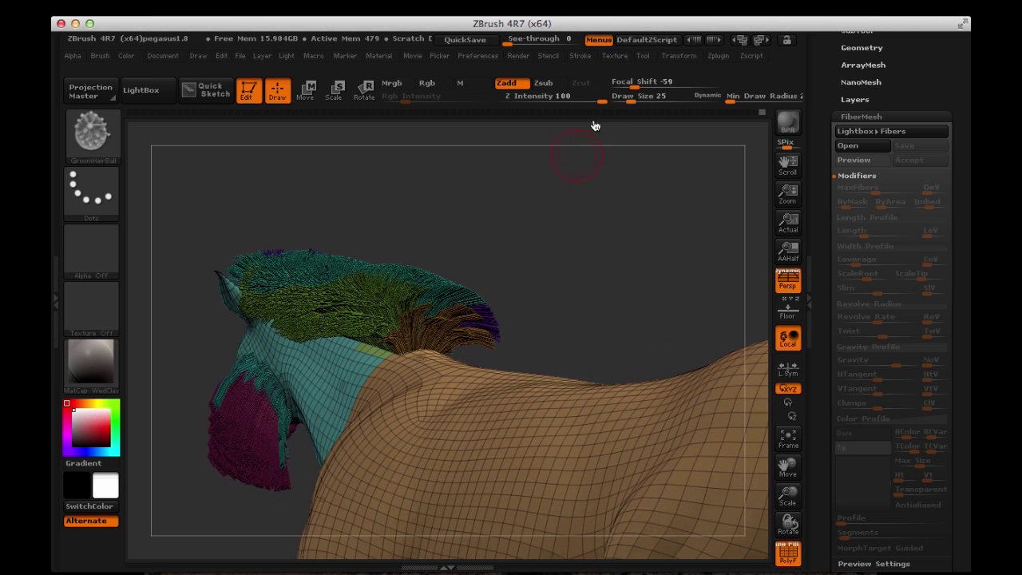
click(597, 8)
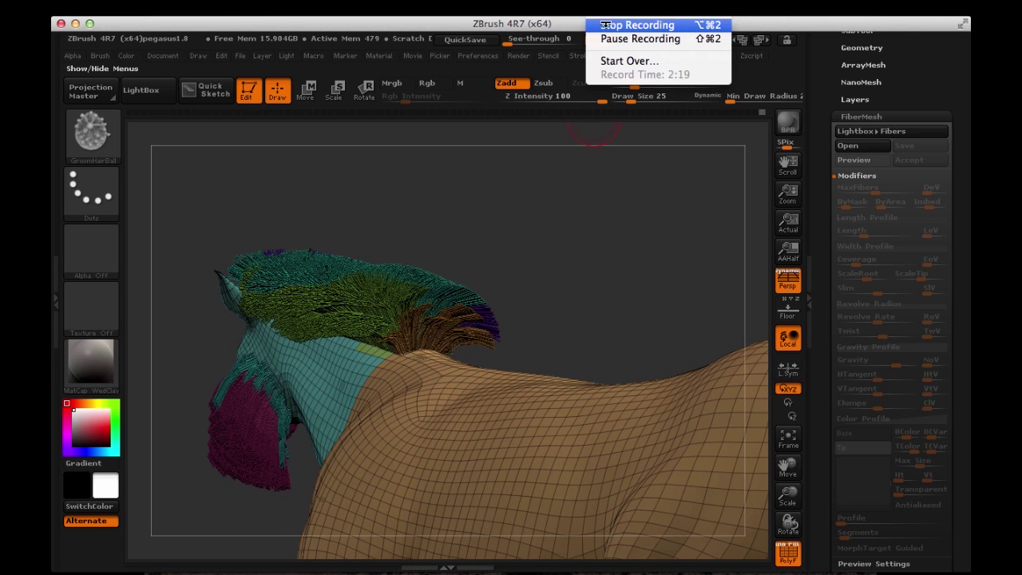
click(619, 26)
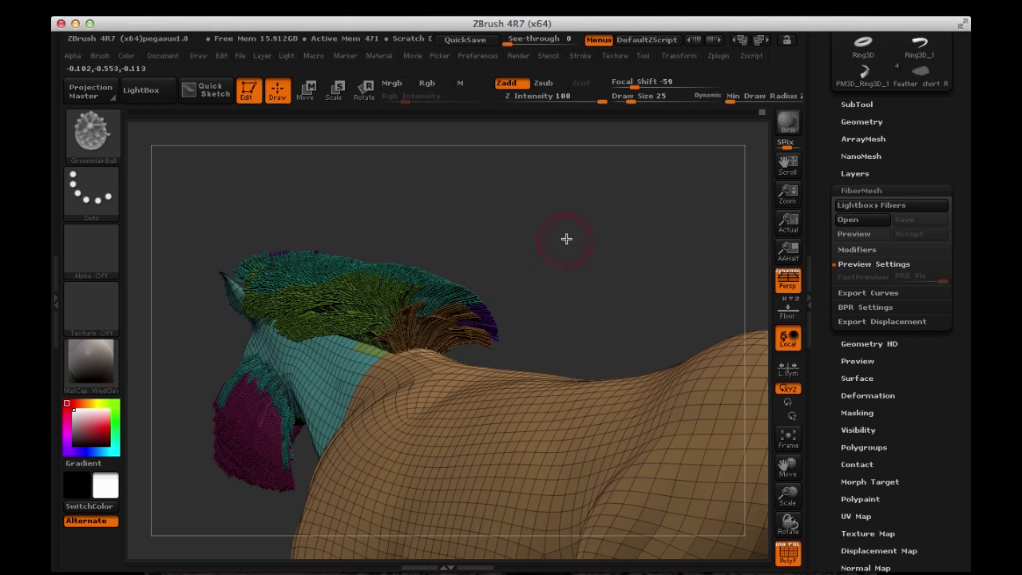
Make the Fibers11 subtool the active one in the subtool list
key(shift)
click(847, 106)
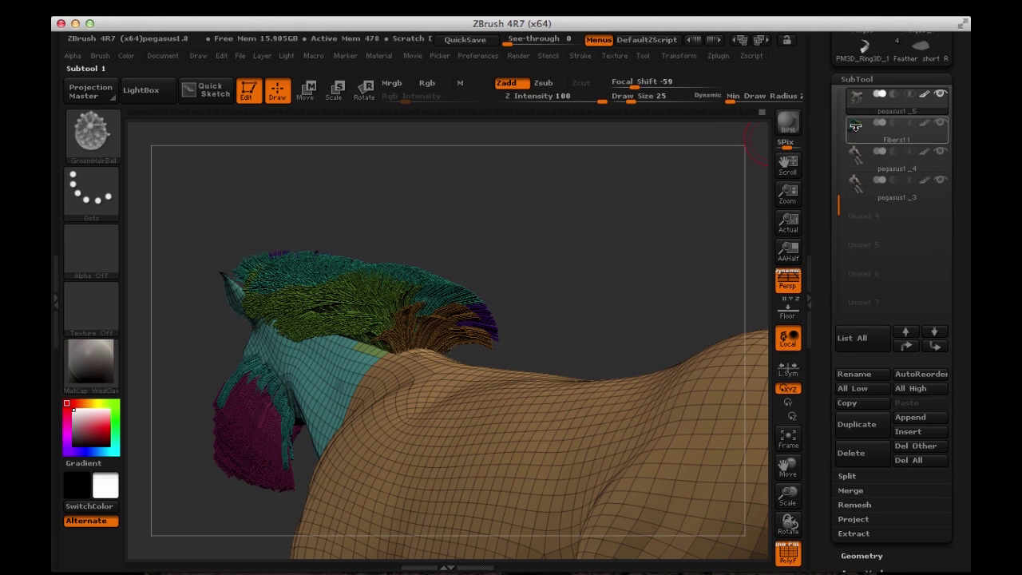
mouse_move(857, 126)
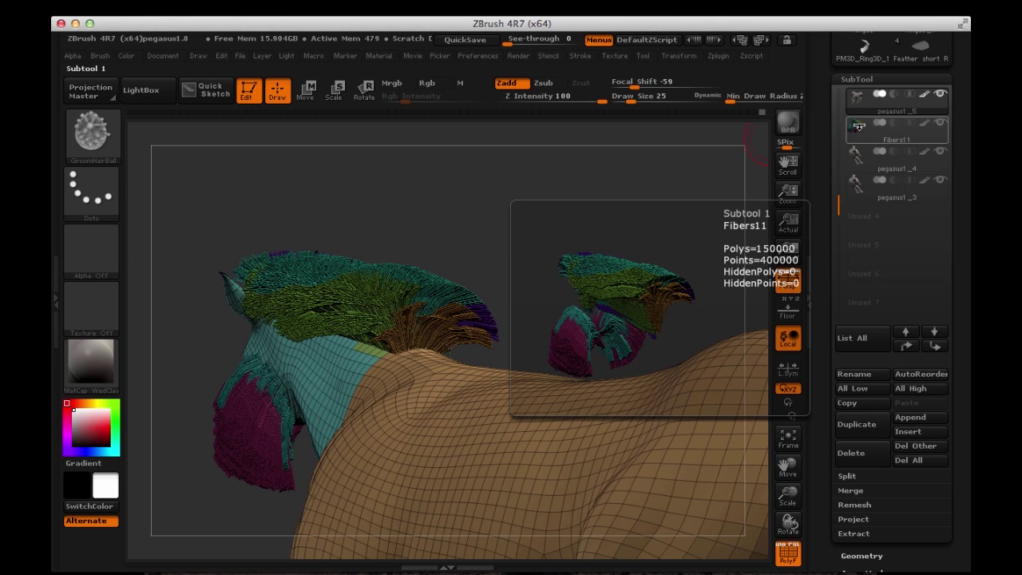
click(856, 126)
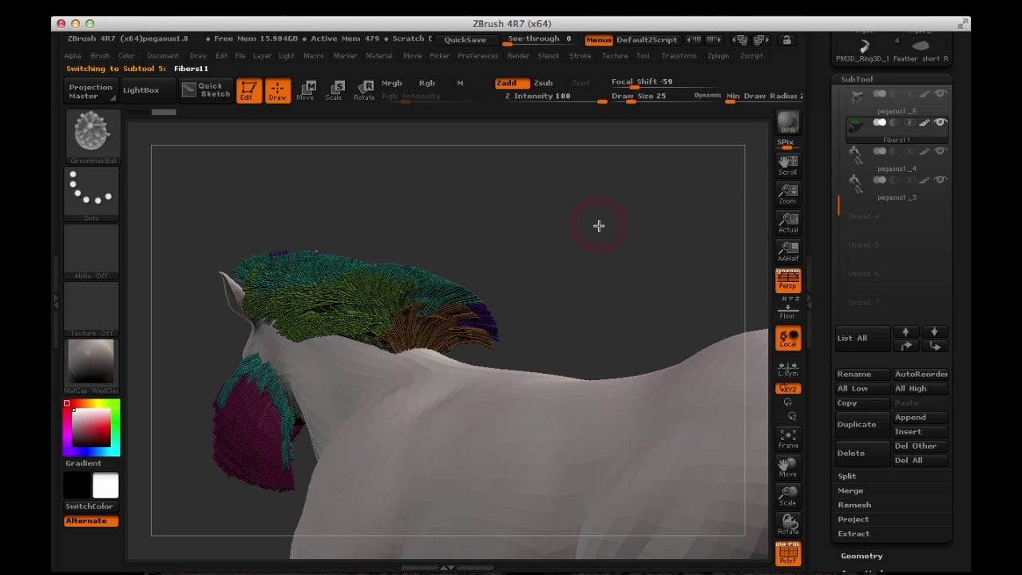
Lower the FiberMesh preview visibility of the mane and cheek fibers to 0
drag(599, 226, 636, 240)
drag(814, 359, 816, 208)
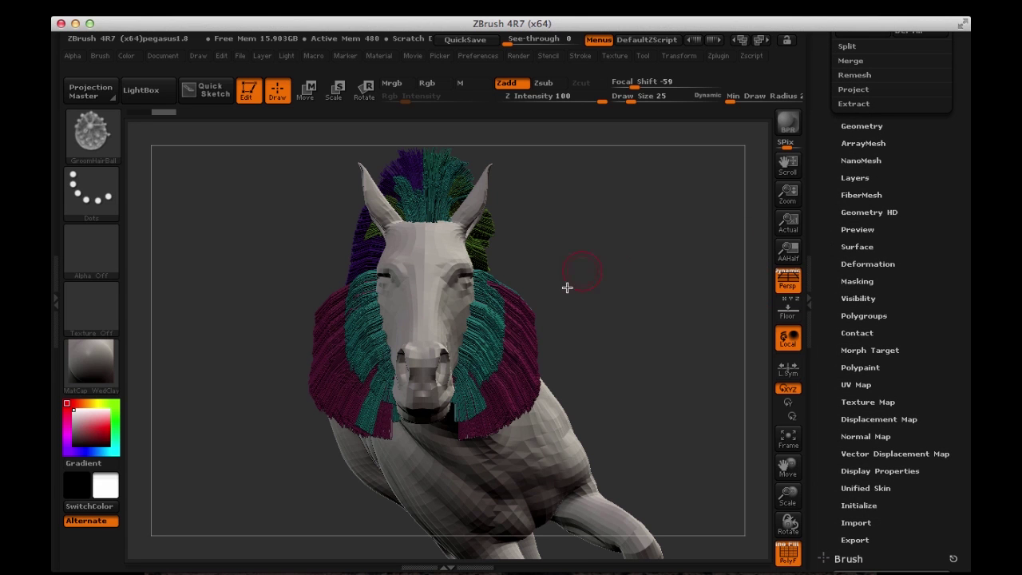
drag(640, 250, 507, 203)
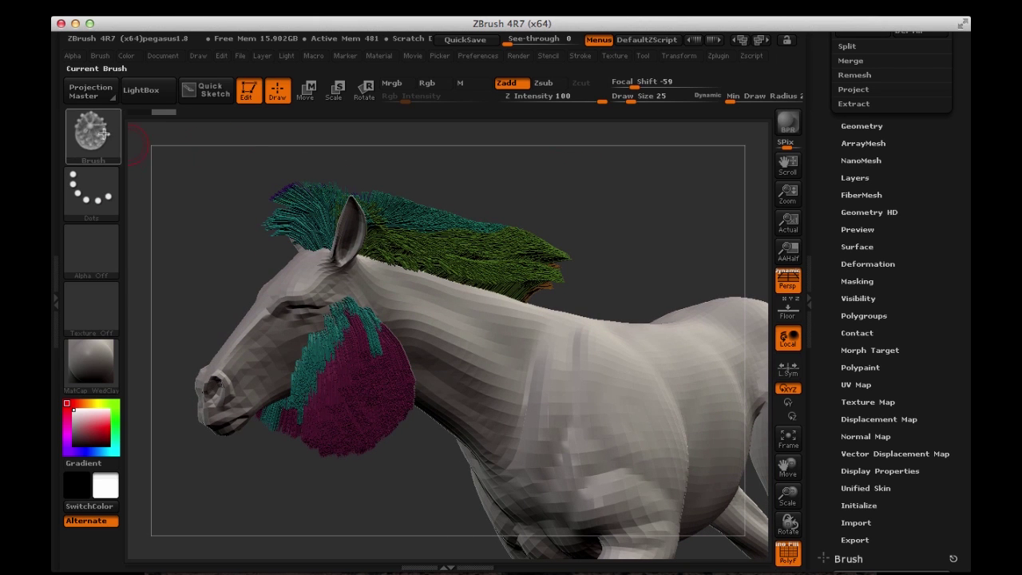
mouse_move(220, 211)
mouse_down()
mouse_move(215, 199)
mouse_move(197, 217)
mouse_move(245, 196)
mouse_move(216, 206)
mouse_move(215, 245)
mouse_move(211, 209)
mouse_up()
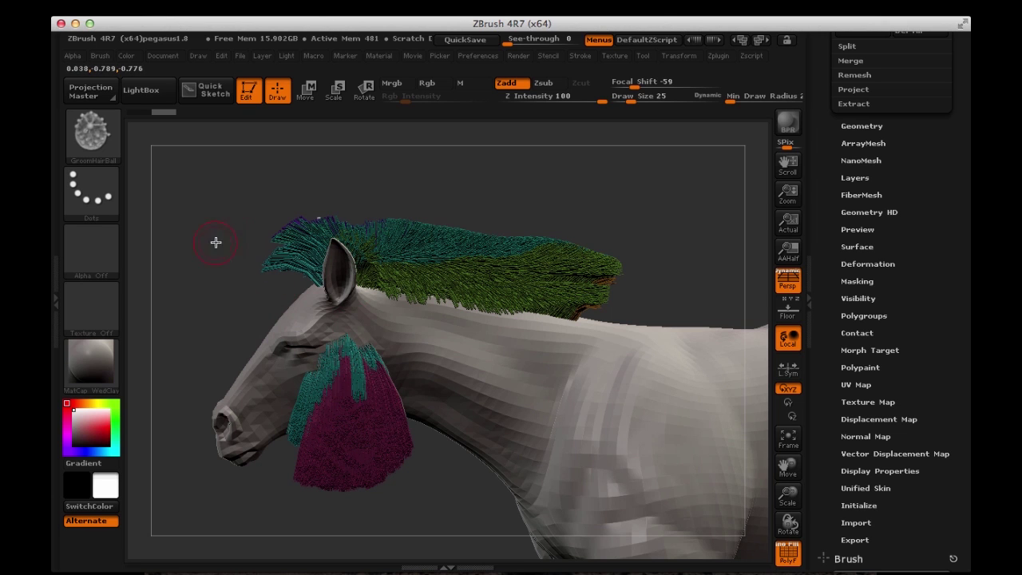
drag(239, 183, 236, 208)
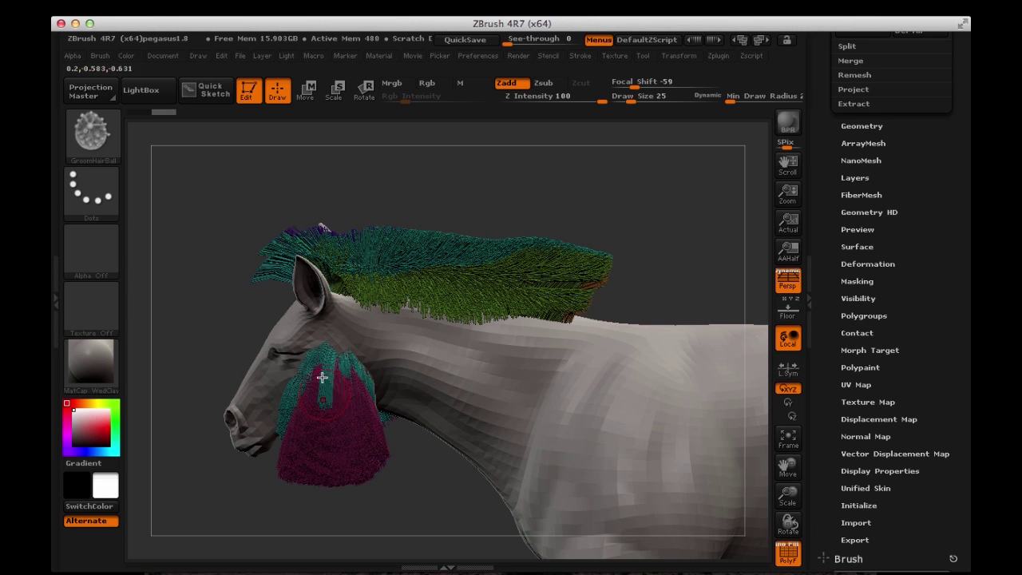
drag(346, 177, 239, 167)
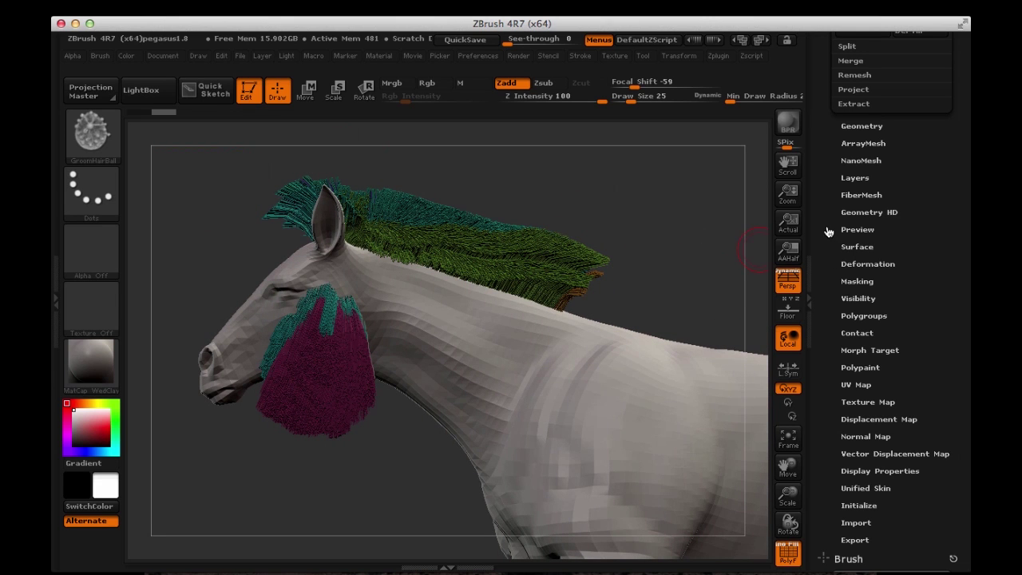
scroll(831, 263, up, 5)
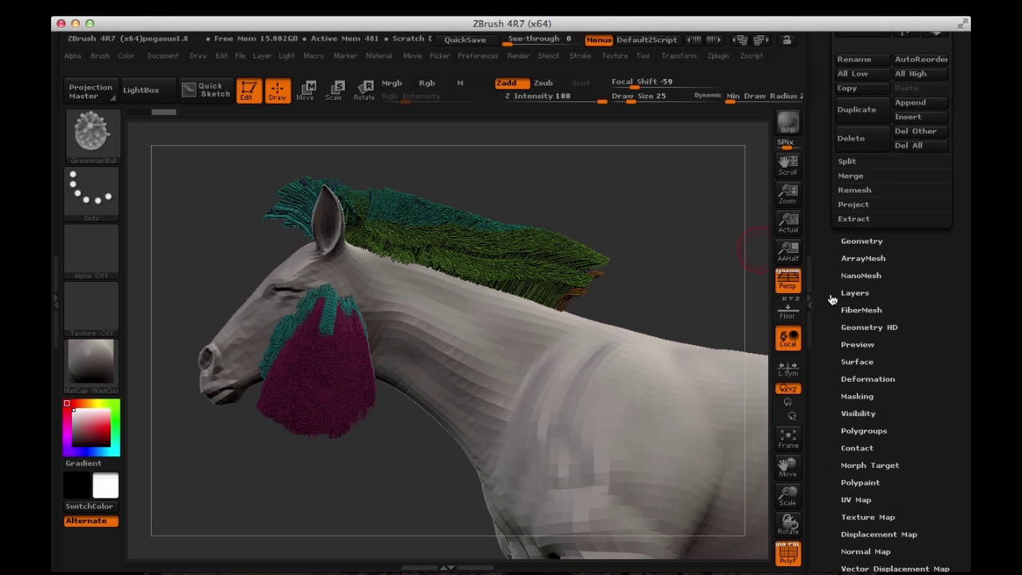
click(854, 311)
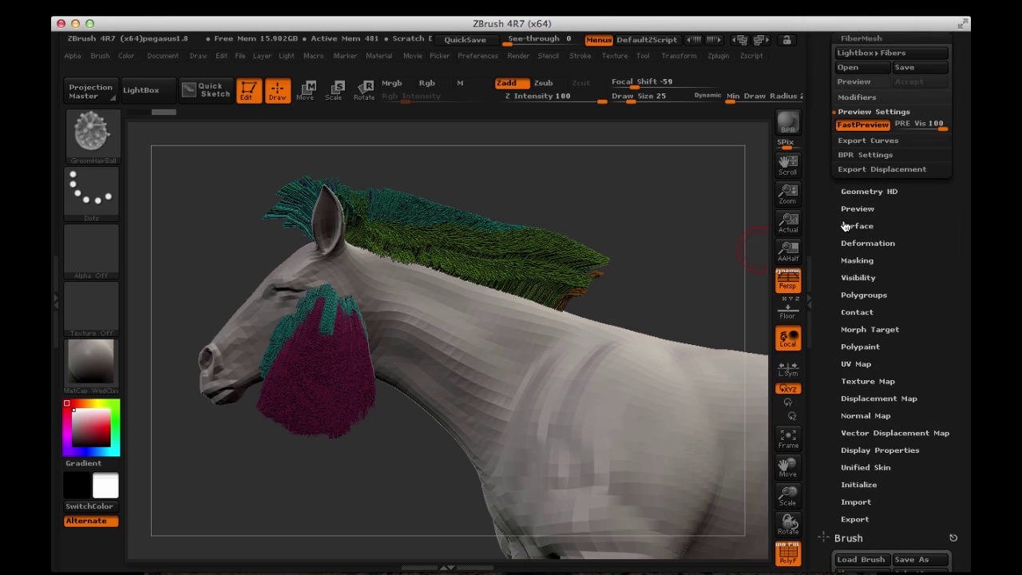
scroll(833, 200, up, 2)
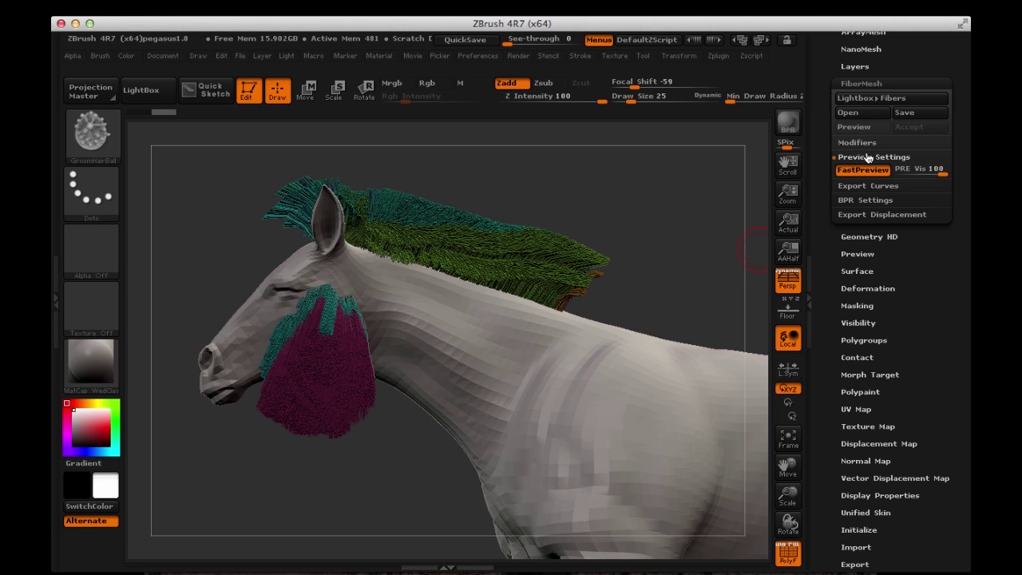
click(914, 170)
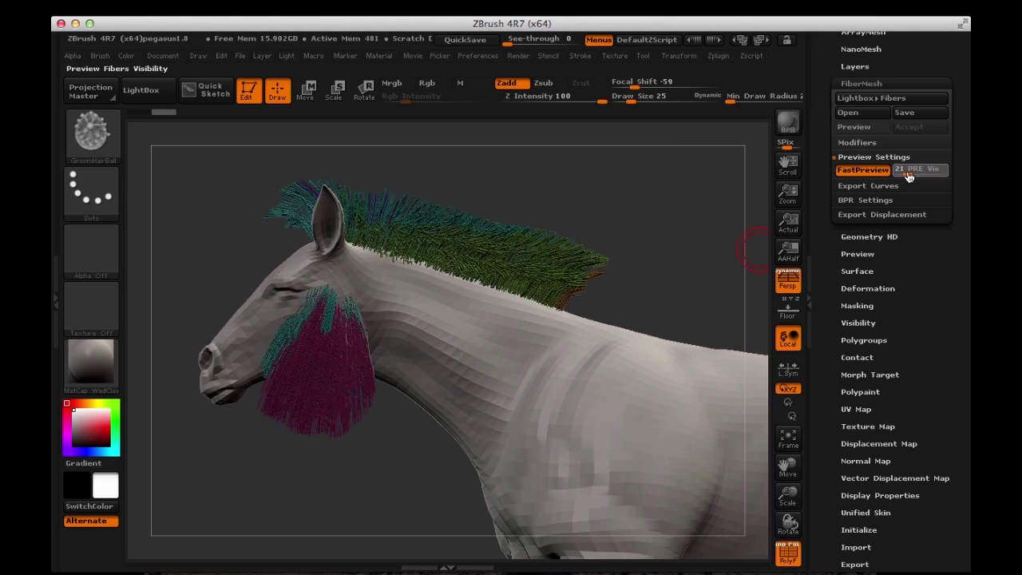
drag(914, 174, 898, 179)
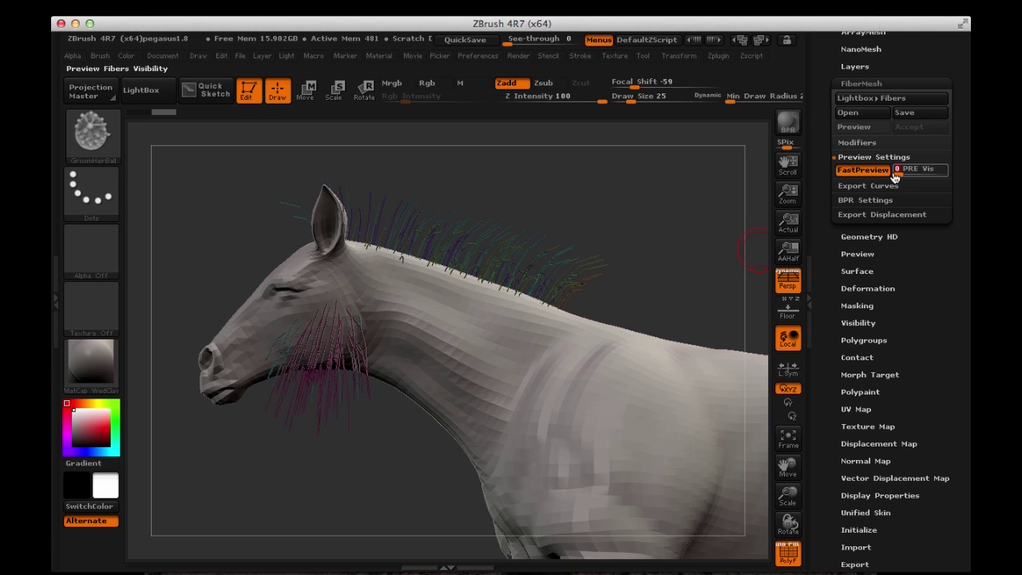
Raise the Mask By Polygroups amount in the GroomHairBall brush's auto-masking settings
mouse_move(618, 221)
mouse_down()
mouse_move(598, 182)
mouse_move(614, 235)
mouse_move(606, 292)
mouse_move(364, 424)
mouse_move(322, 427)
mouse_move(351, 438)
mouse_move(363, 476)
mouse_move(383, 472)
mouse_move(404, 353)
mouse_up()
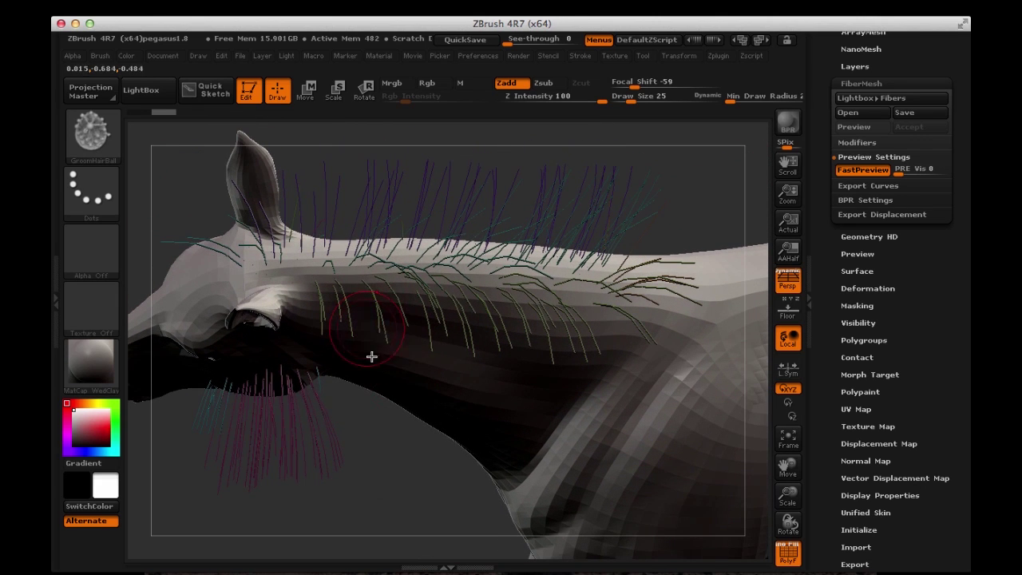
drag(397, 514, 405, 463)
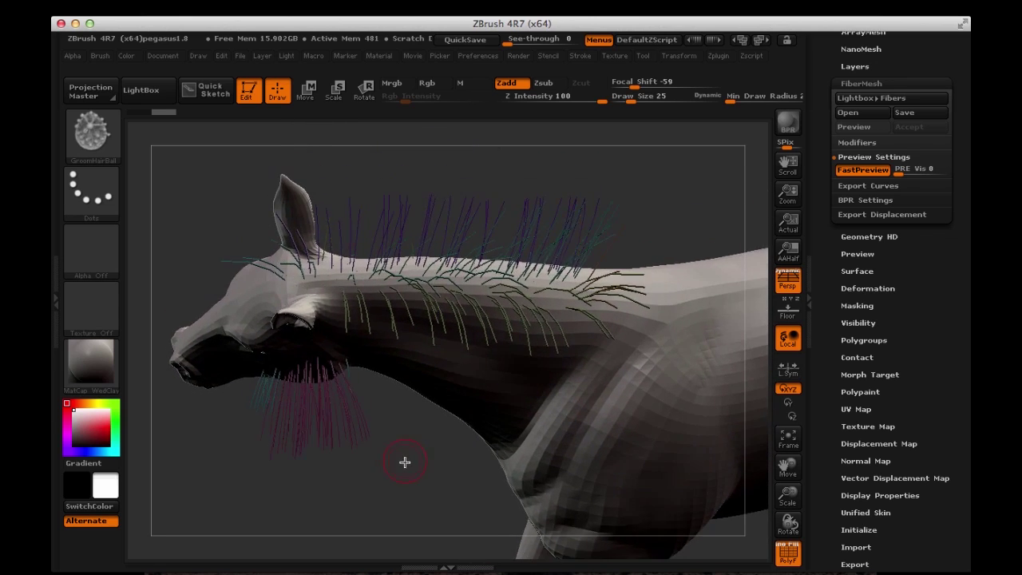
click(99, 56)
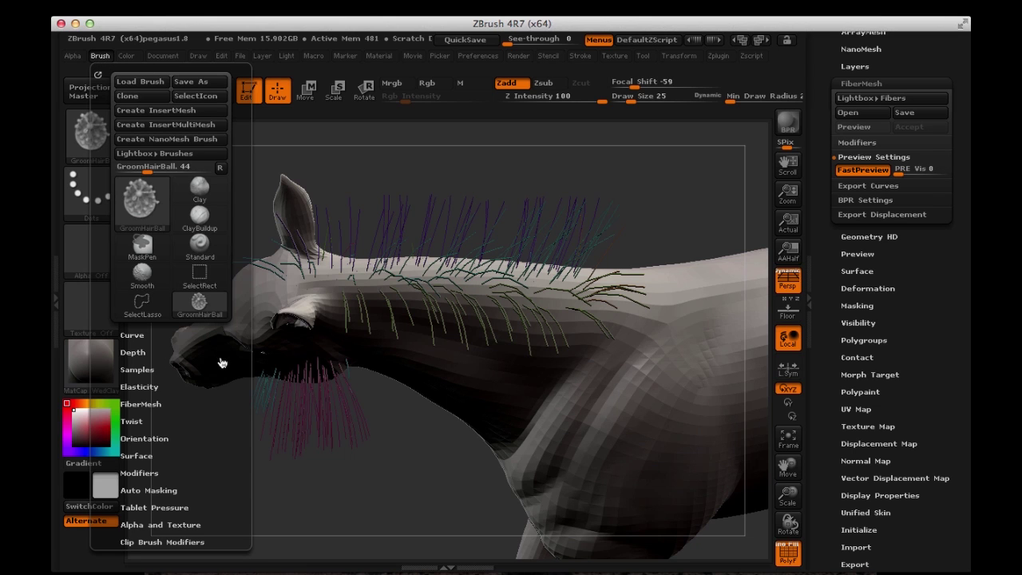
scroll(233, 267, down, 5)
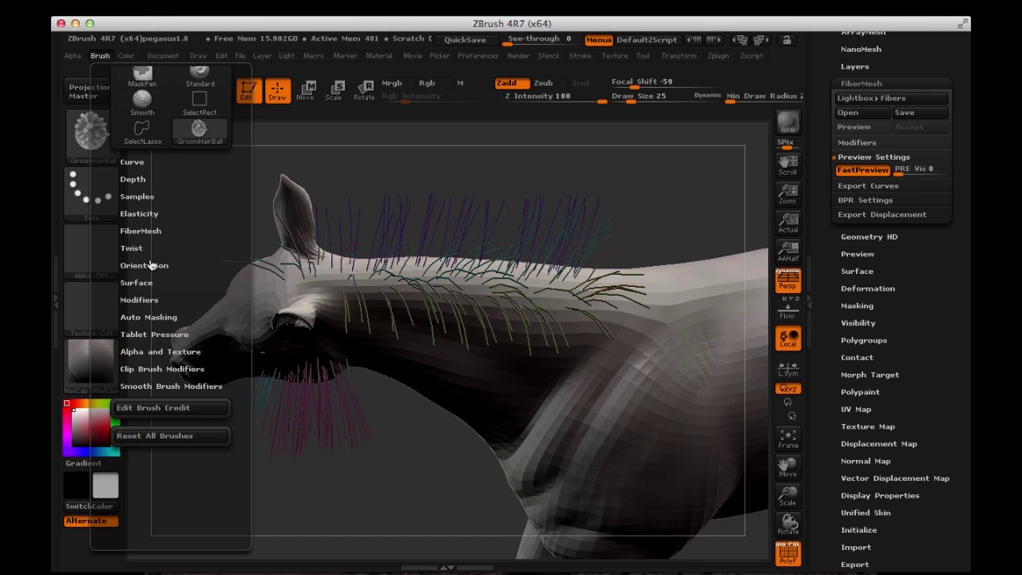
scroll(230, 210, up, 5)
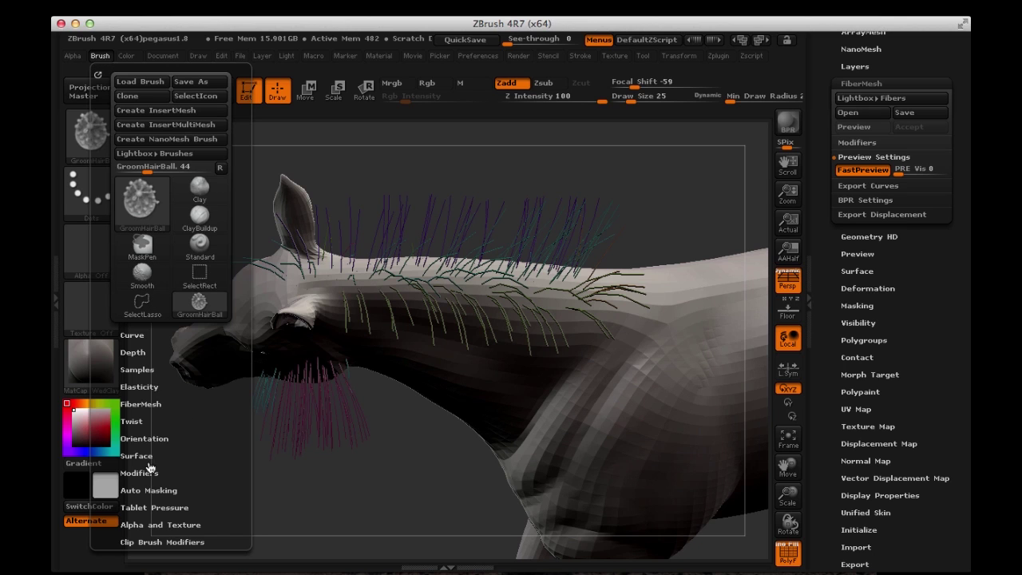
click(143, 491)
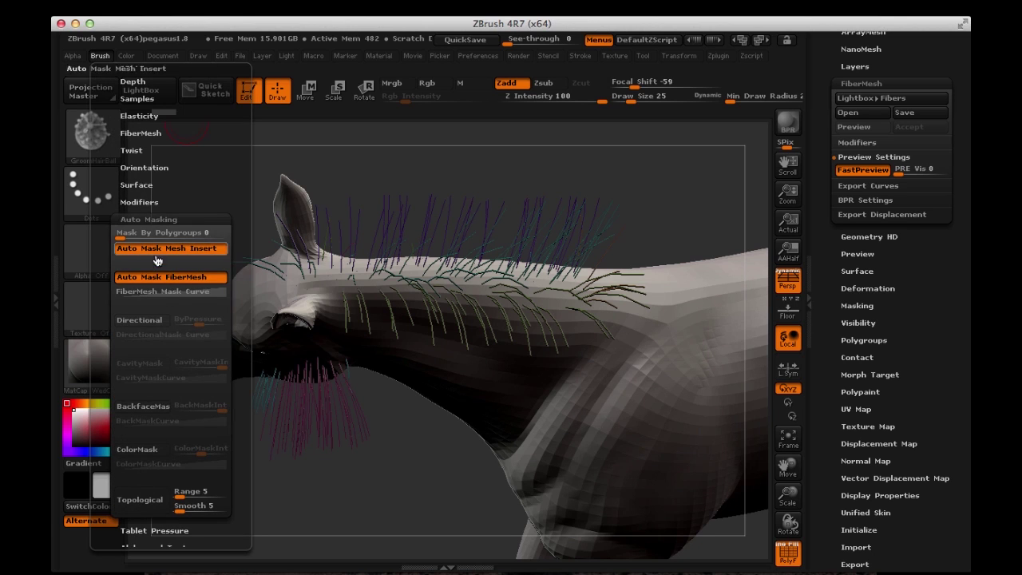
drag(121, 239, 174, 239)
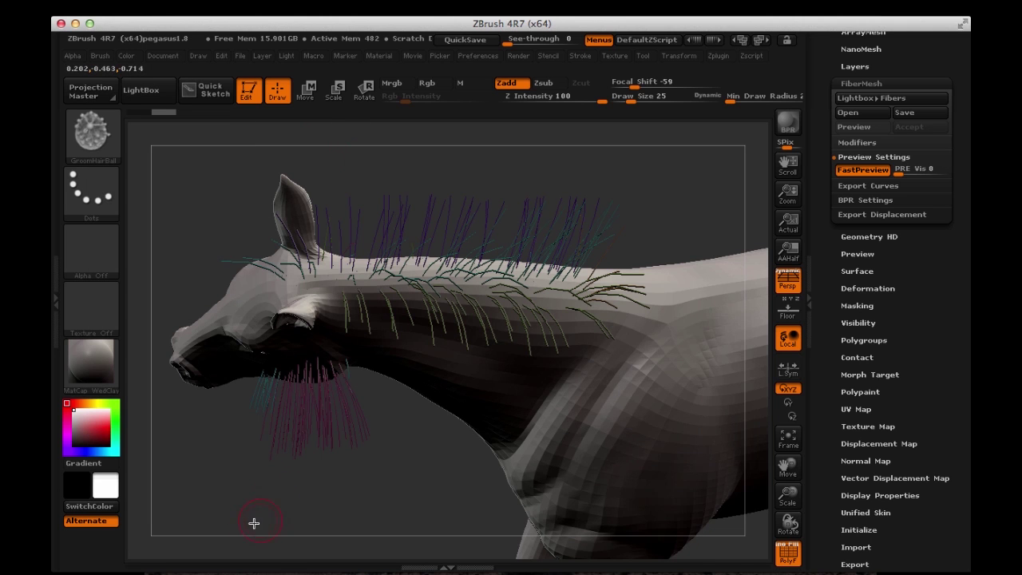
Set the brush draw size to 65 and the FiberMesh preview visibility to 11
mouse_move(206, 494)
mouse_down()
mouse_move(200, 395)
mouse_move(212, 472)
mouse_move(224, 415)
mouse_move(212, 439)
mouse_move(259, 383)
mouse_up()
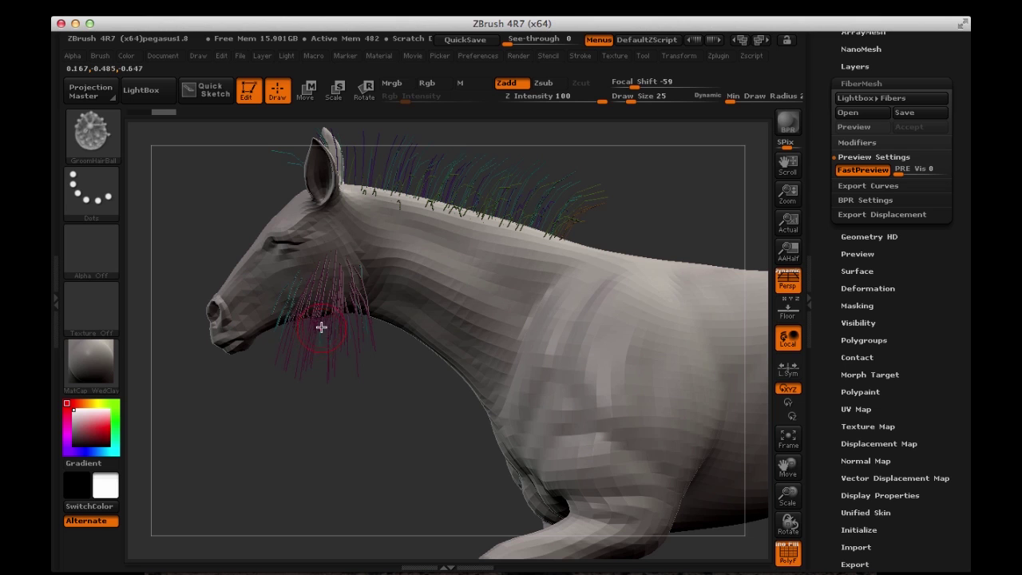
text(s65)
key(Return)
click(907, 174)
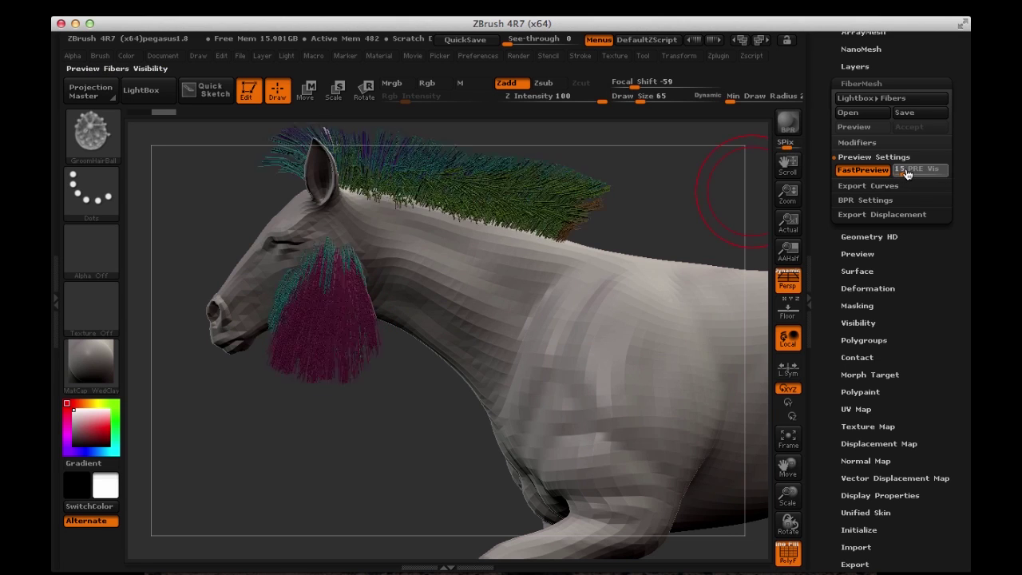
drag(906, 174, 902, 174)
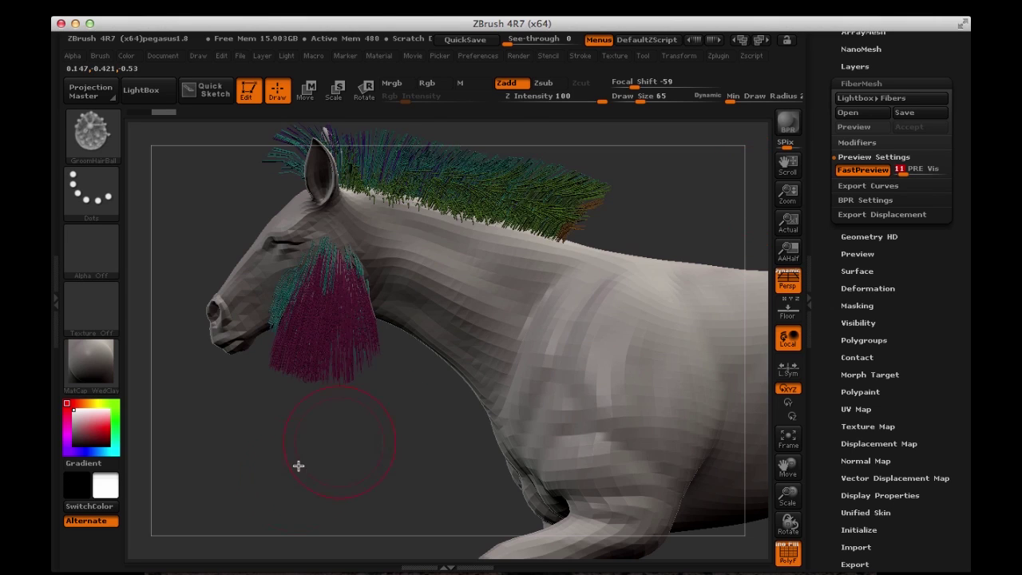
Try grooming the horse's cheek fibers with the GroomHairBall brush
mouse_move(298, 465)
mouse_down()
mouse_move(296, 384)
mouse_move(289, 435)
mouse_move(288, 418)
mouse_move(281, 431)
mouse_move(289, 435)
mouse_up()
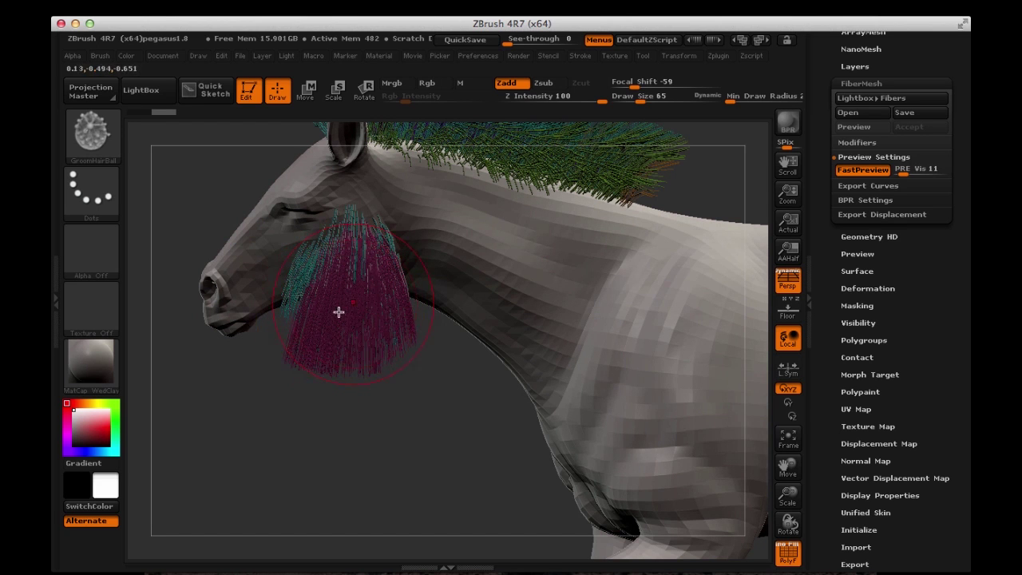
drag(272, 412, 367, 319)
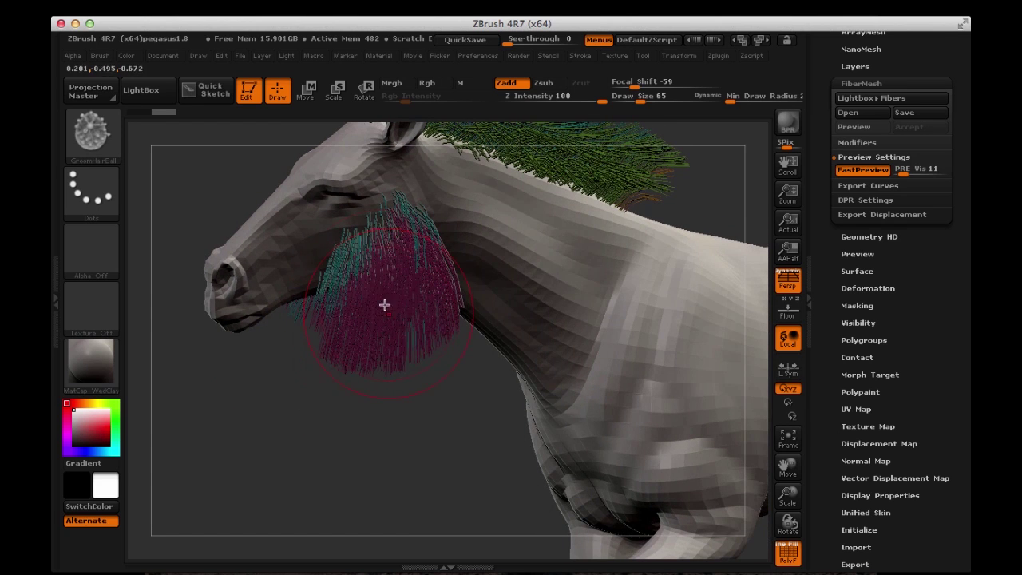
drag(239, 207, 248, 179)
drag(222, 332, 280, 296)
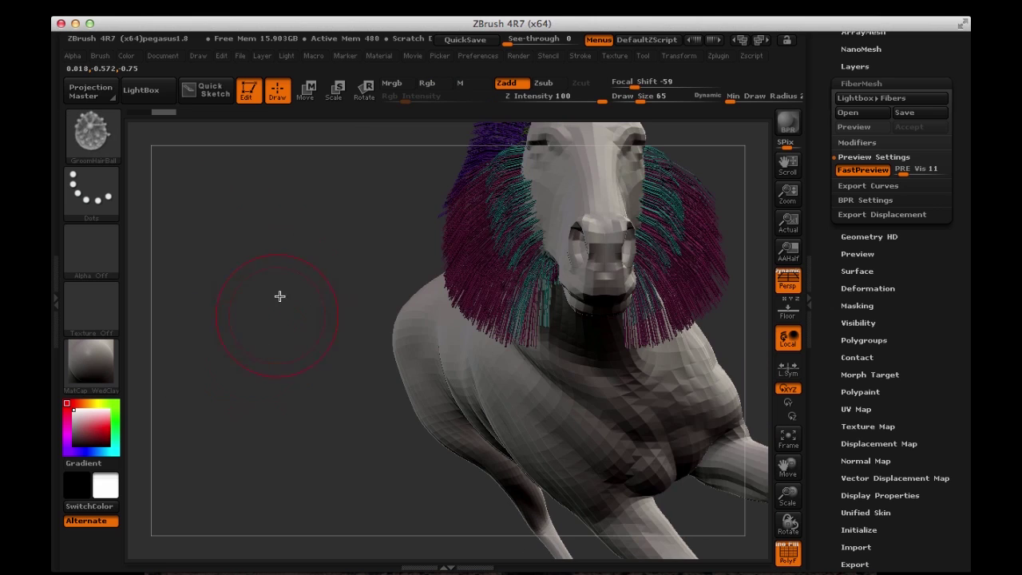
drag(280, 245, 233, 261)
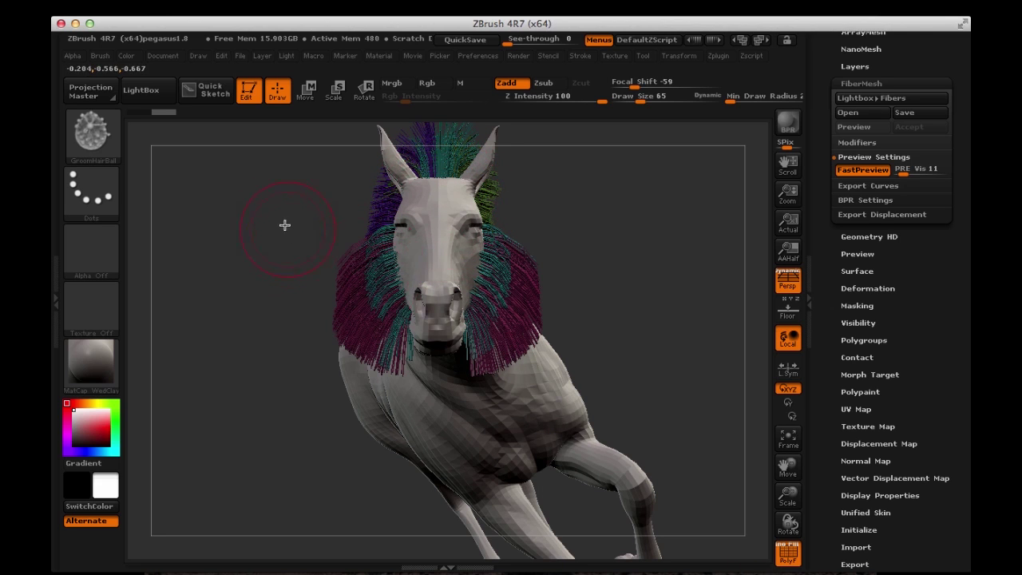
drag(284, 225, 321, 330)
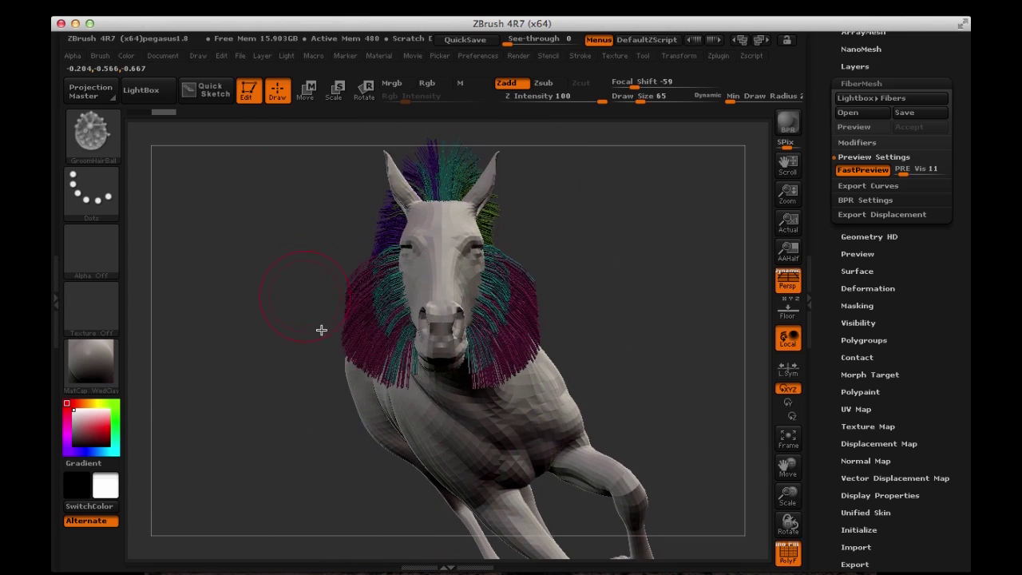
drag(293, 229, 357, 332)
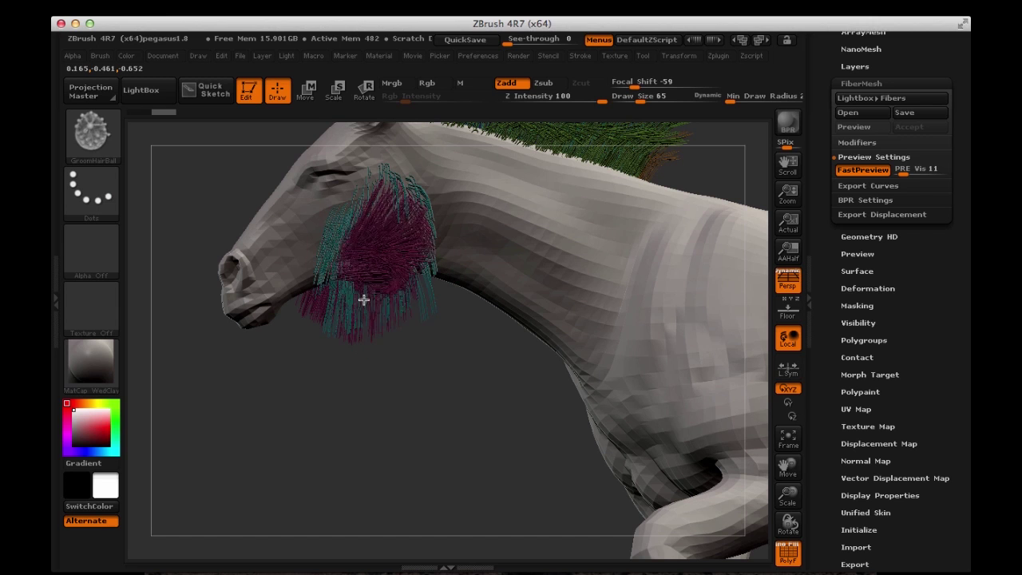
mouse_move(335, 419)
mouse_down()
mouse_move(388, 413)
mouse_move(249, 431)
mouse_up()
key(ctrl)
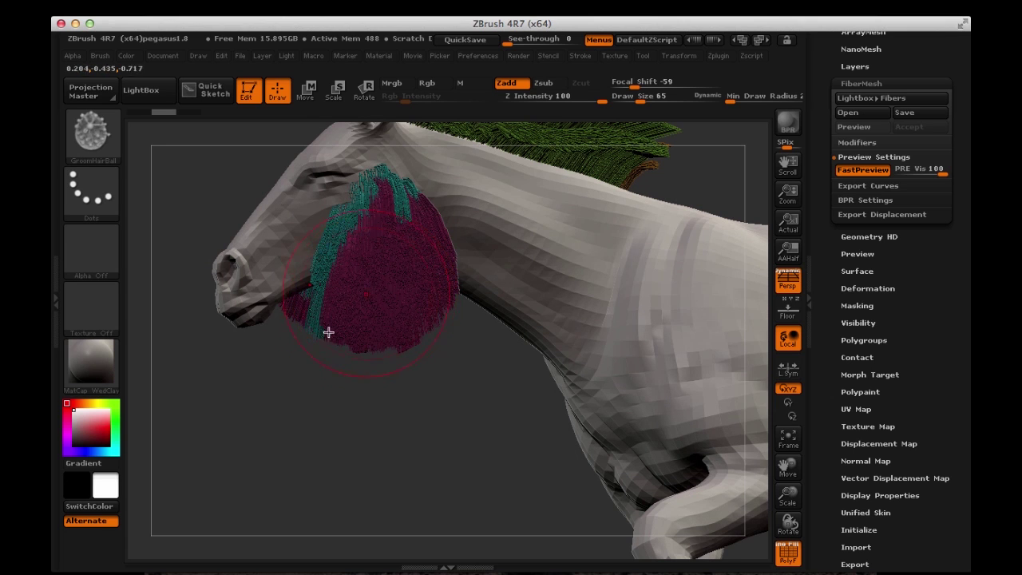
Set the preview visibility to 10 and groom the magenta cheek fibers into a rounded tuft with the GroomHairBall brush
mouse_move(328, 332)
mouse_down()
mouse_move(303, 407)
mouse_move(287, 415)
mouse_up()
drag(945, 170, 840, 179)
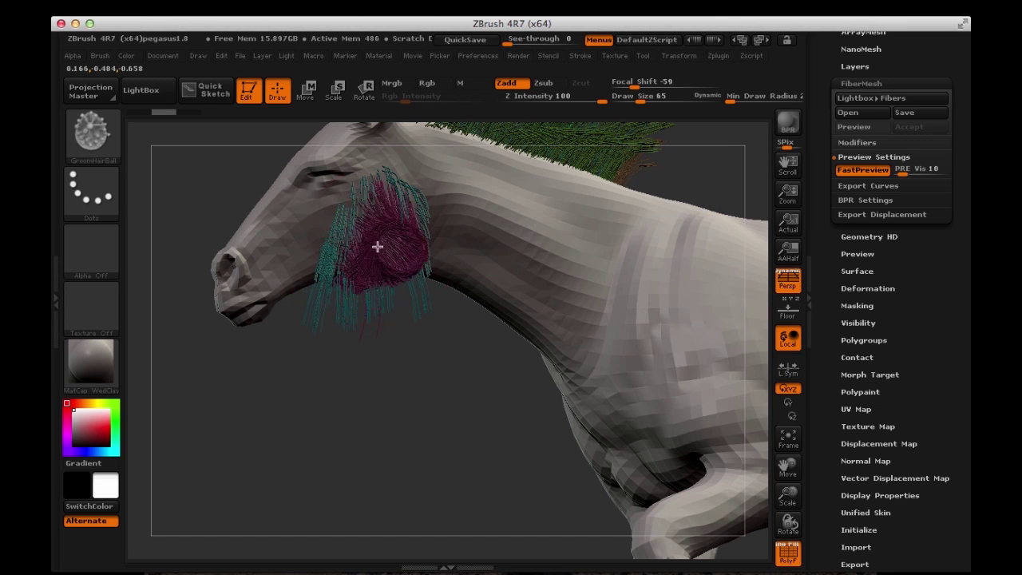
drag(367, 399, 342, 344)
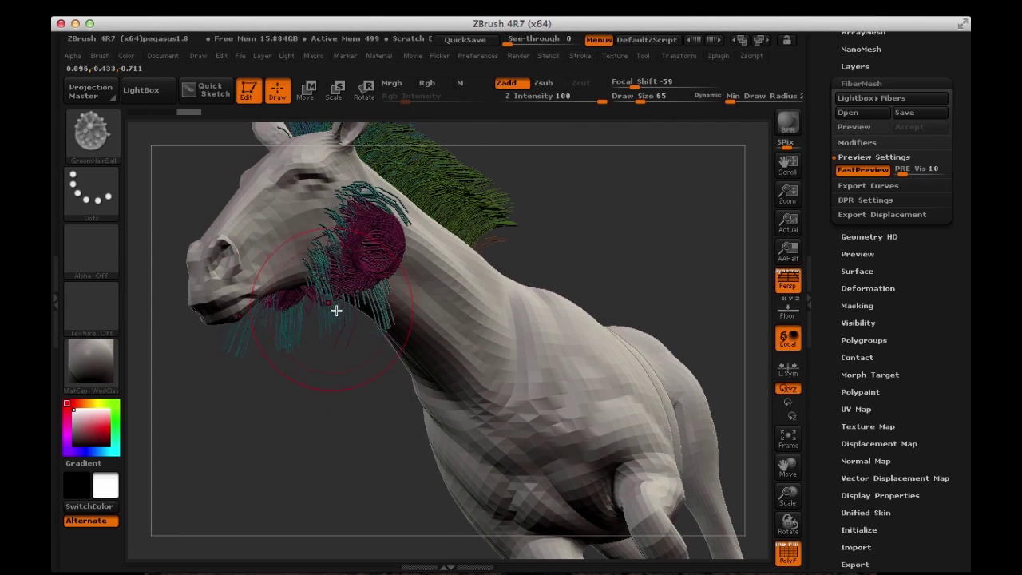
mouse_move(370, 299)
mouse_down()
mouse_move(376, 277)
mouse_move(360, 228)
mouse_move(339, 291)
mouse_up()
Bring the horse's mane into view and switch from GroomHairBall to the GroomHairLong brush
mouse_move(344, 413)
mouse_down()
mouse_move(363, 422)
mouse_move(375, 408)
mouse_move(358, 465)
mouse_move(326, 471)
mouse_move(312, 258)
mouse_move(276, 255)
mouse_move(542, 334)
mouse_up()
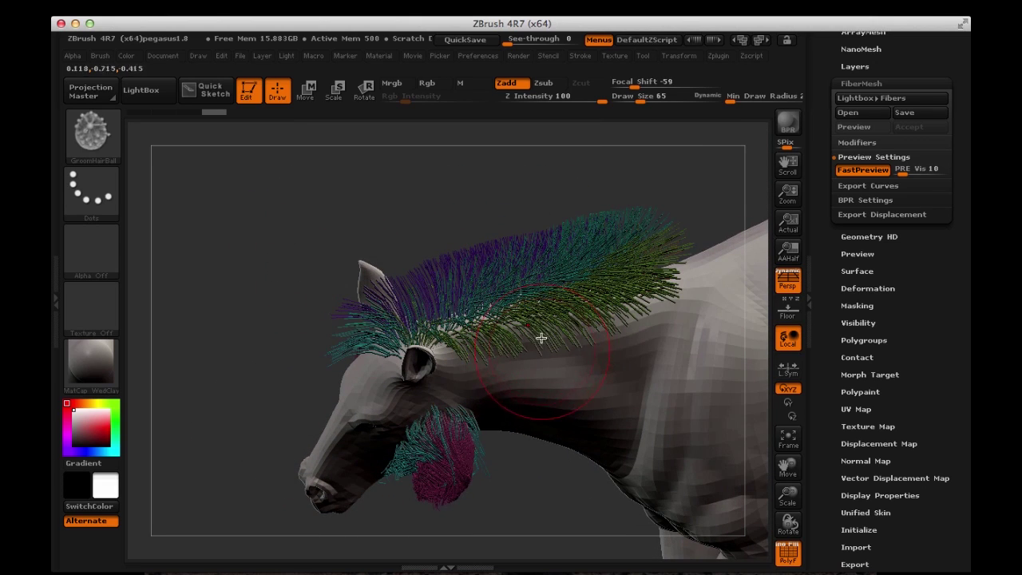
mouse_move(429, 192)
mouse_down()
mouse_move(463, 200)
mouse_move(424, 200)
mouse_move(554, 354)
mouse_up()
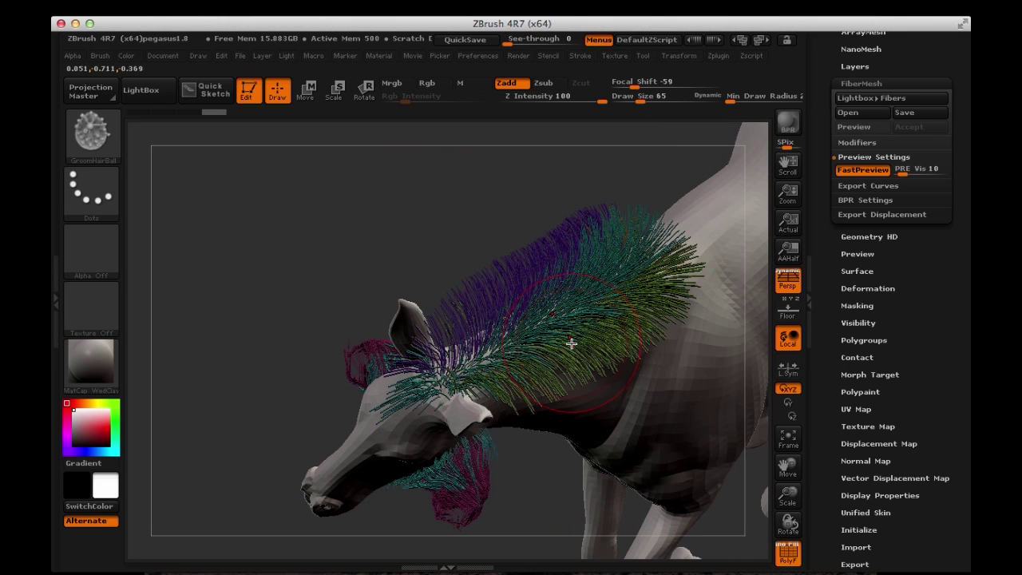
mouse_move(568, 332)
mouse_down()
mouse_move(445, 202)
mouse_move(521, 297)
mouse_up()
key(b)
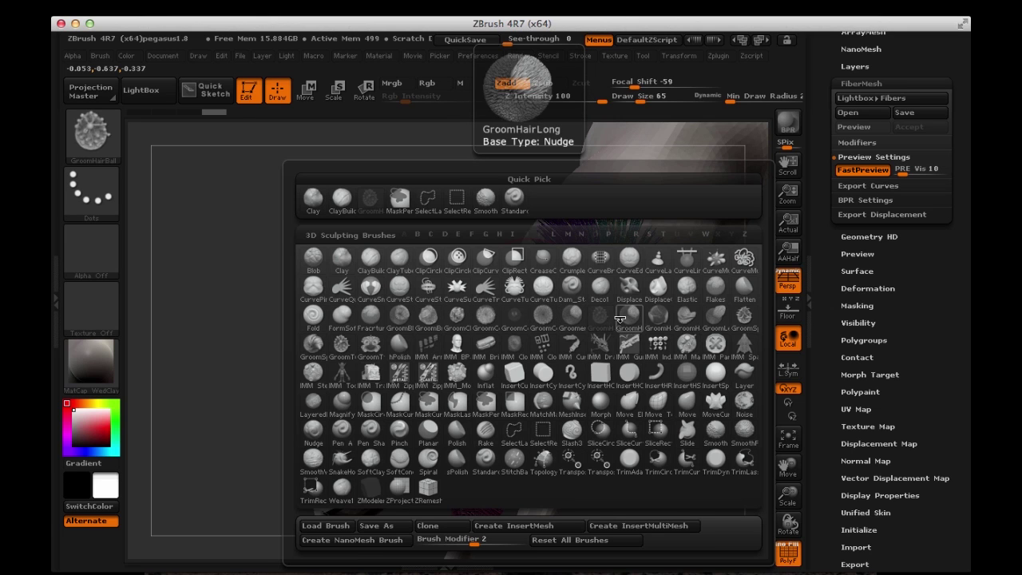
click(621, 318)
Check the Mask By Polygroups amount in the GroomHairLong brush's auto-masking settings
mouse_move(407, 228)
mouse_down()
mouse_move(392, 237)
mouse_move(397, 249)
mouse_up()
drag(525, 315, 541, 313)
click(109, 57)
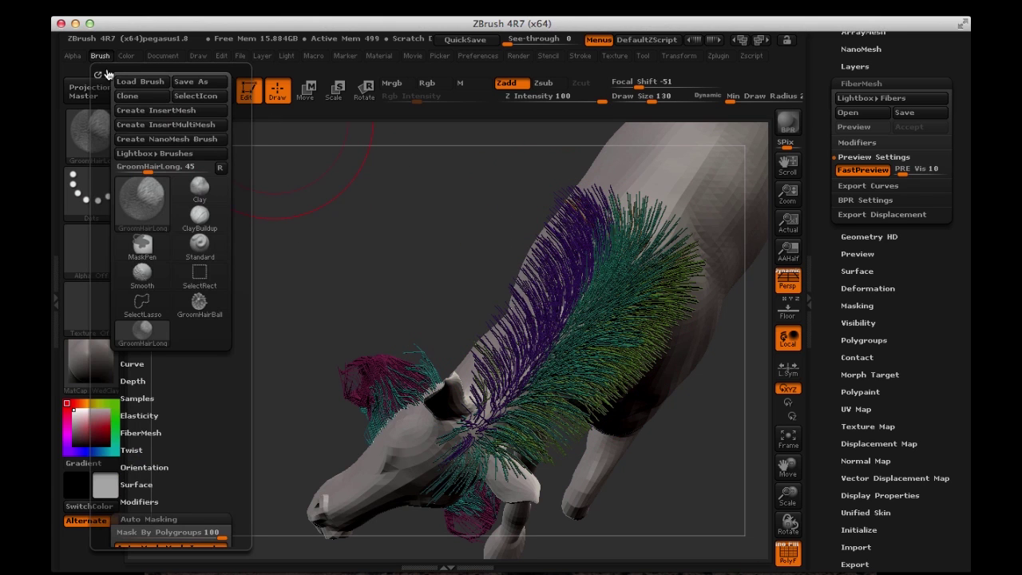
scroll(214, 416, down, 3)
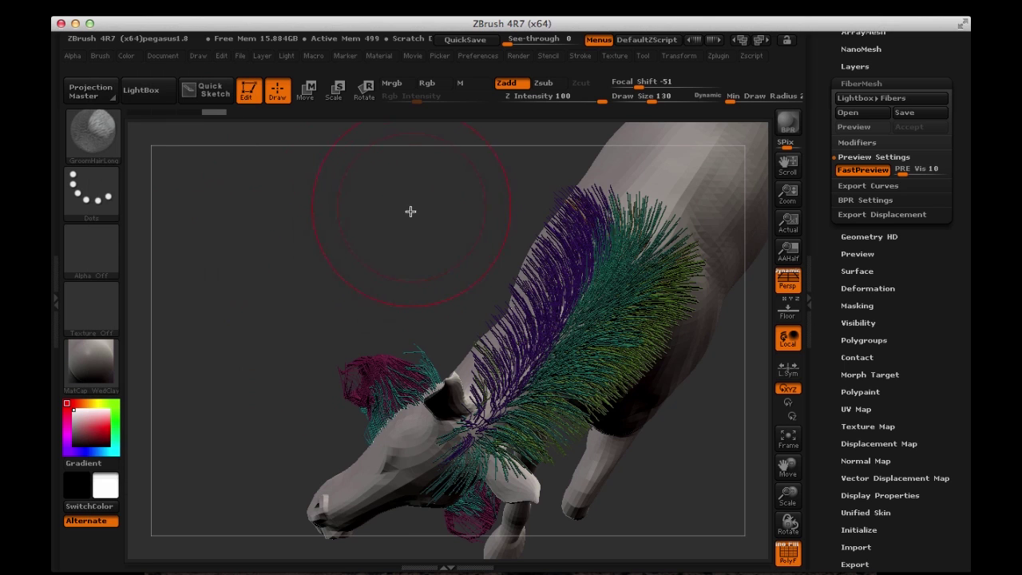
Comb the purple mane fibers outward to their side of the neck with the GroomHairLong brush
drag(410, 210, 418, 243)
mouse_move(552, 269)
mouse_down()
mouse_move(565, 243)
mouse_move(499, 251)
mouse_up()
mouse_move(530, 372)
mouse_down()
mouse_move(484, 314)
mouse_move(507, 375)
mouse_move(483, 314)
mouse_move(542, 251)
mouse_move(590, 248)
mouse_move(528, 237)
mouse_up()
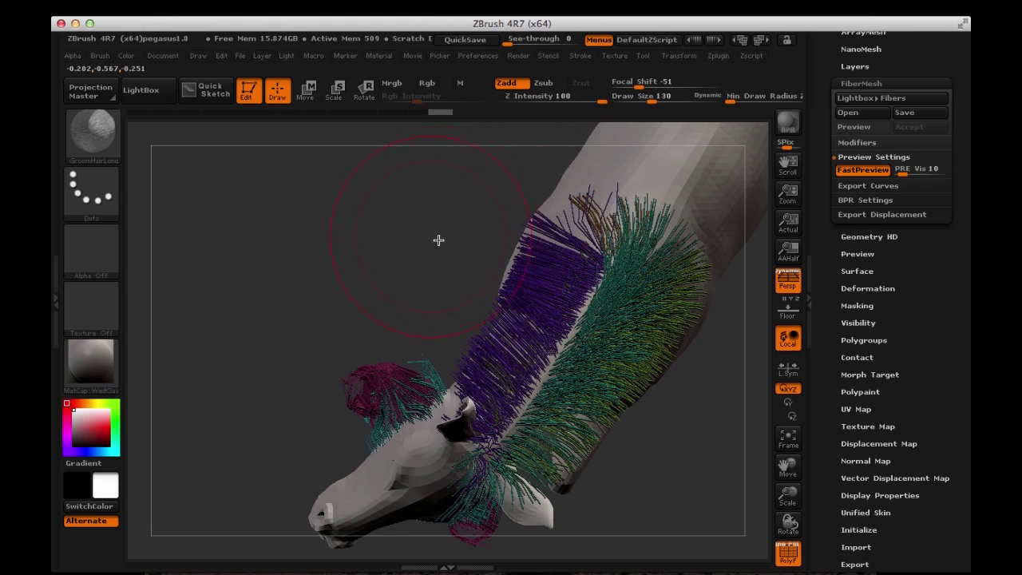
Comb the teal mane fibers across the neck over the purple ones with the GroomHairLong brush
mouse_move(439, 239)
mouse_down()
mouse_move(608, 312)
mouse_move(565, 225)
mouse_up()
mouse_move(683, 266)
mouse_down()
mouse_move(673, 184)
mouse_move(657, 183)
mouse_move(456, 259)
mouse_move(471, 242)
mouse_move(607, 392)
mouse_move(536, 294)
mouse_up()
drag(630, 349, 599, 308)
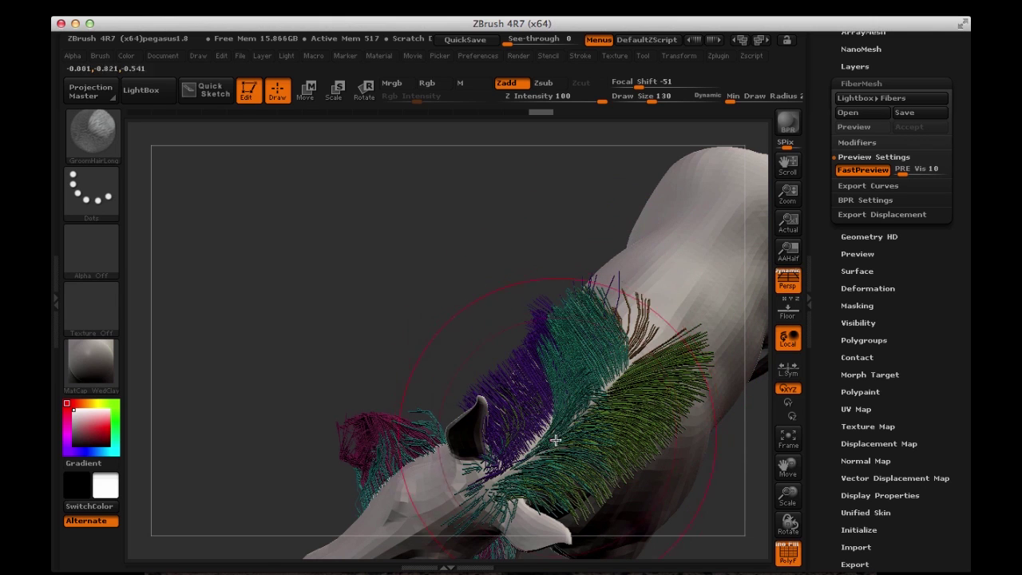
drag(555, 440, 514, 349)
drag(527, 439, 511, 465)
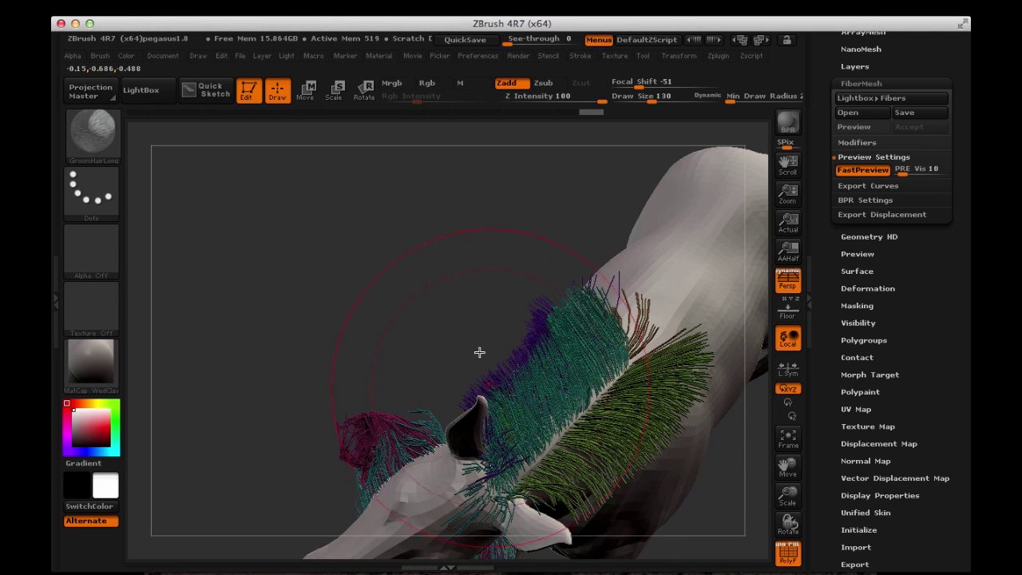
Comb the green mane fibers up and over the crest of the neck, toward the teal ones
mouse_move(479, 352)
mouse_down()
mouse_move(452, 245)
mouse_move(422, 242)
mouse_up()
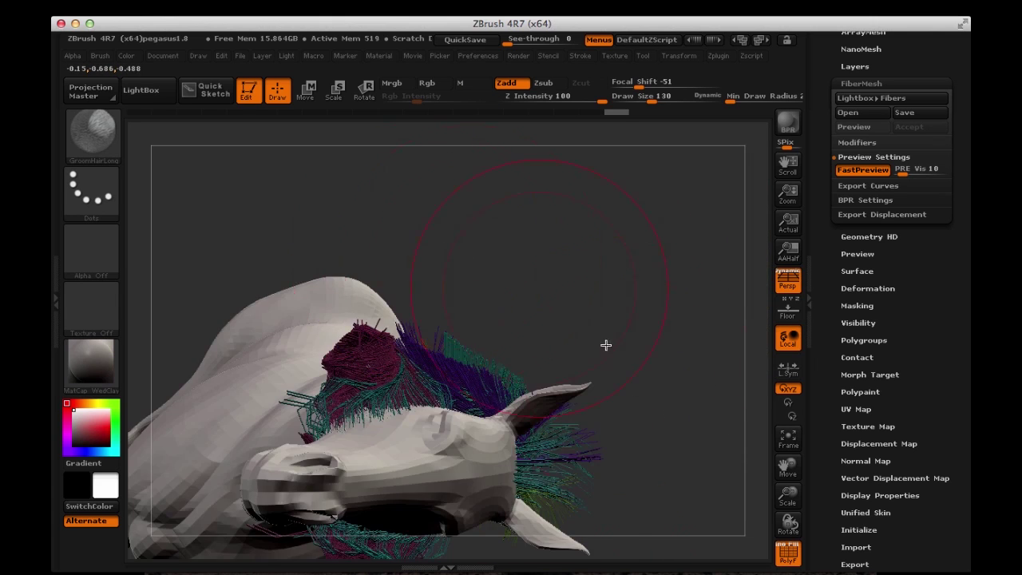
drag(605, 345, 381, 318)
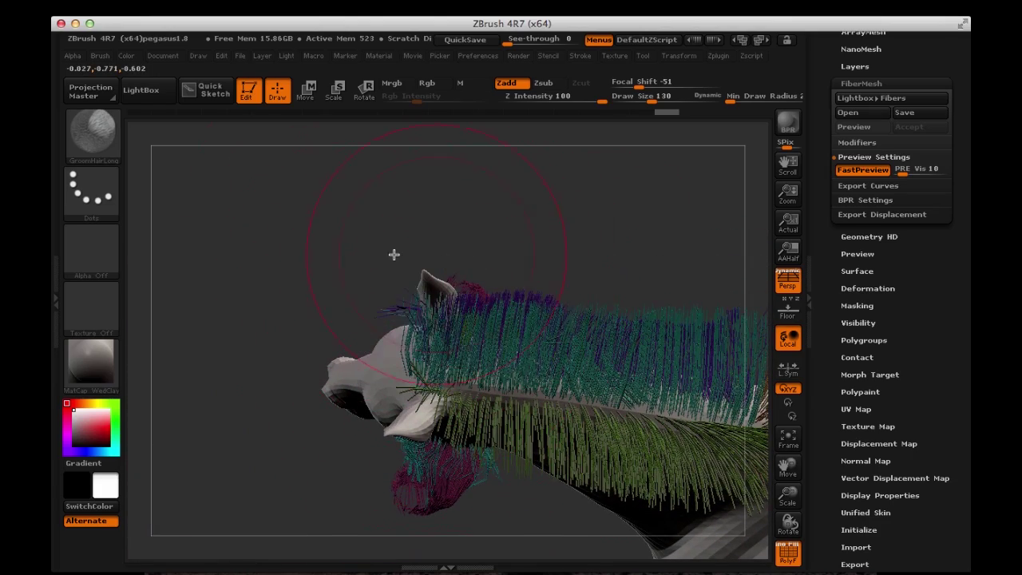
mouse_move(394, 254)
mouse_down()
mouse_move(428, 258)
mouse_move(376, 208)
mouse_move(327, 227)
mouse_move(388, 238)
mouse_move(401, 210)
mouse_move(556, 416)
mouse_move(506, 357)
mouse_up()
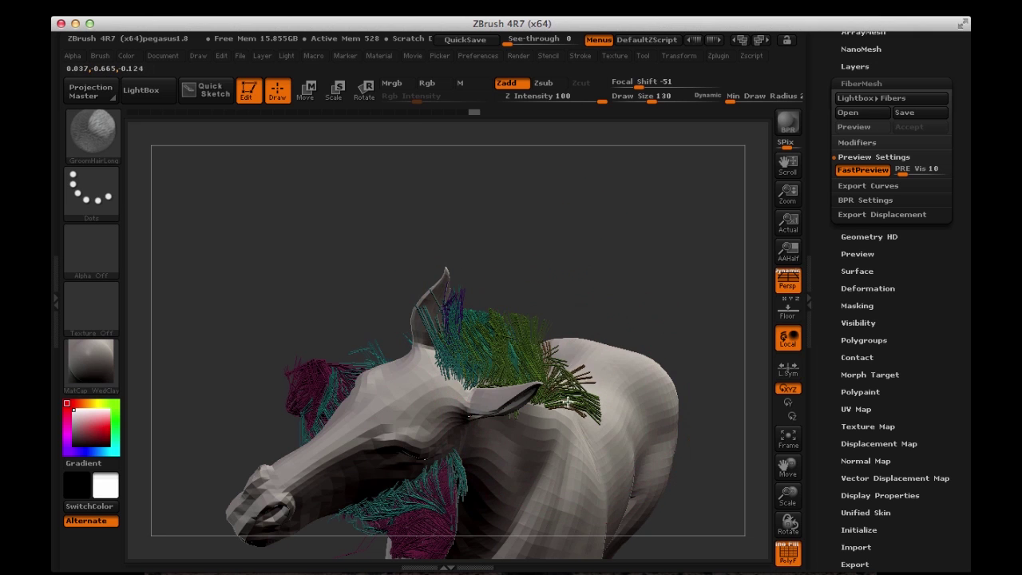
drag(532, 331, 547, 385)
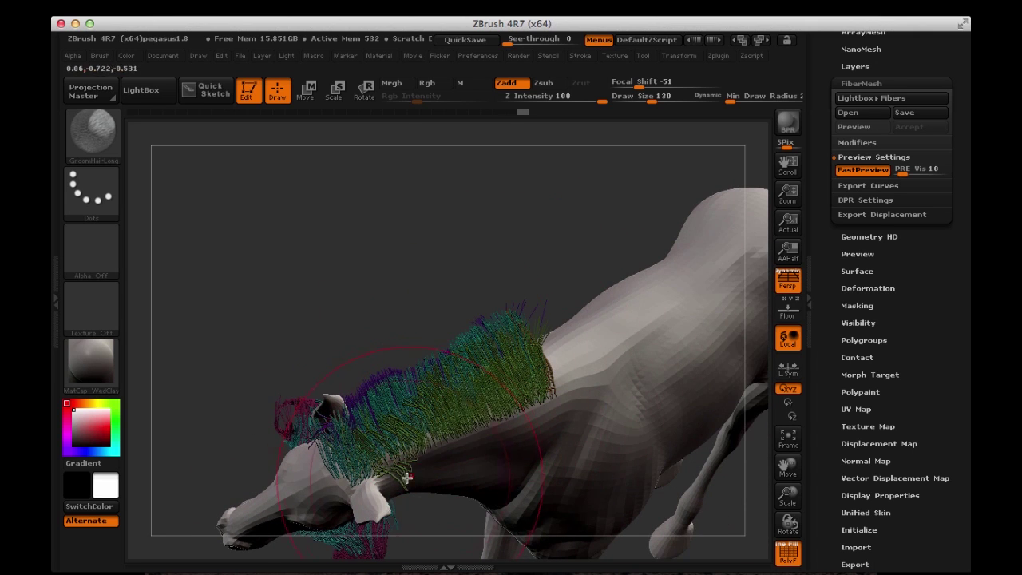
Comb the magenta cheek fibers straight down below the jaw with the GroomHairLong brush
mouse_move(379, 312)
mouse_down()
mouse_move(367, 269)
mouse_move(417, 210)
mouse_move(584, 342)
mouse_move(620, 308)
mouse_move(588, 388)
mouse_move(649, 395)
mouse_move(309, 233)
mouse_move(516, 309)
mouse_move(517, 295)
mouse_up()
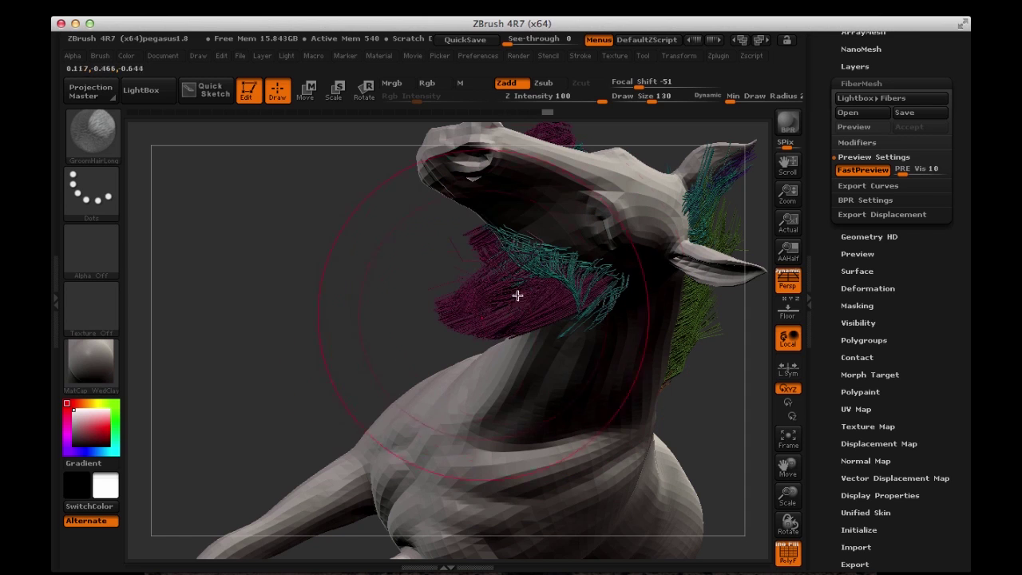
drag(421, 358, 382, 383)
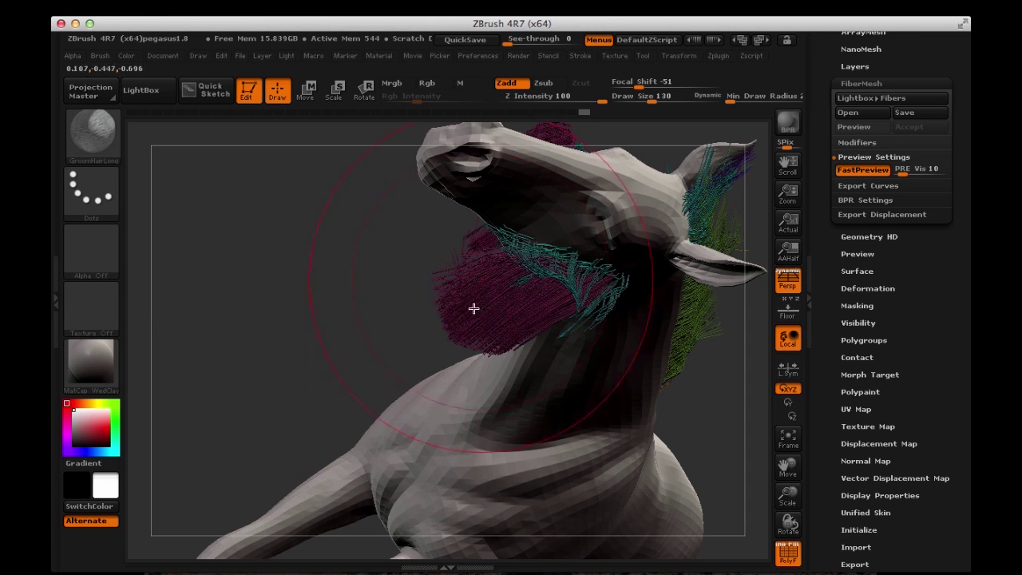
mouse_move(471, 306)
mouse_down()
mouse_move(372, 298)
mouse_move(545, 356)
mouse_move(528, 392)
mouse_move(545, 364)
mouse_up()
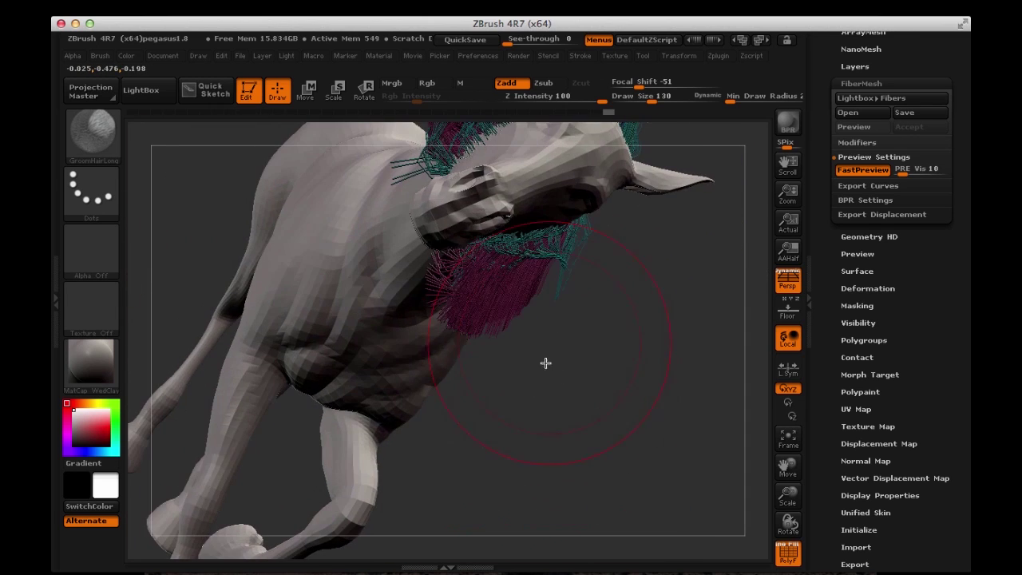
key(ctrl)
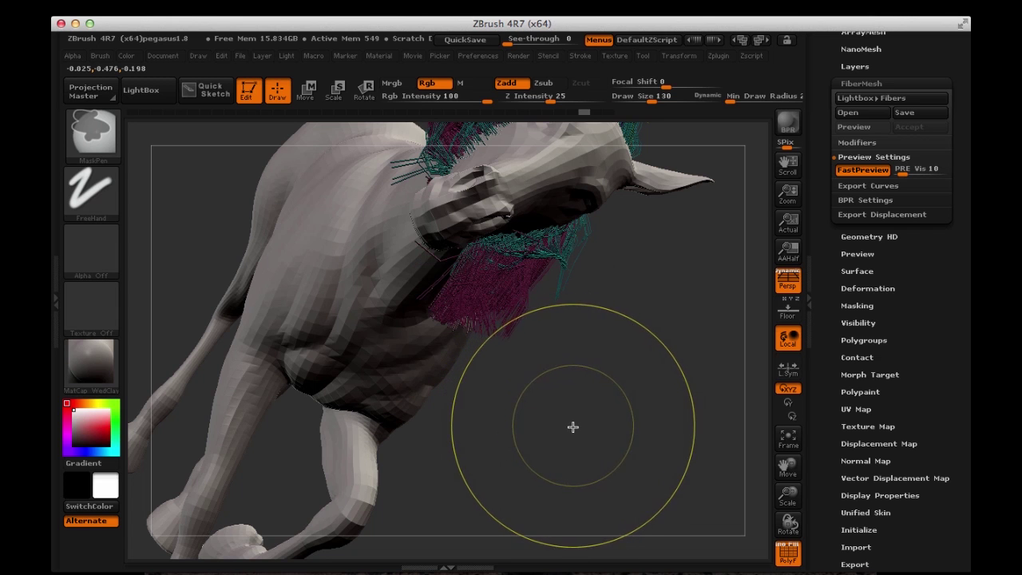
mouse_move(574, 431)
mouse_down()
mouse_move(602, 408)
mouse_move(426, 299)
mouse_move(421, 428)
mouse_move(438, 375)
mouse_up()
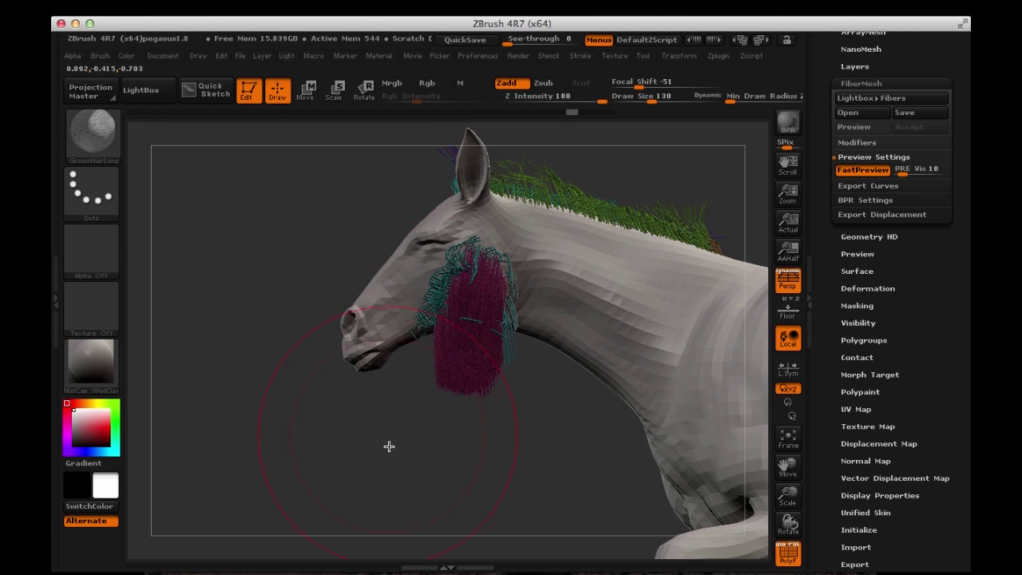
mouse_move(389, 446)
mouse_down()
mouse_move(589, 328)
mouse_move(434, 296)
mouse_move(396, 262)
mouse_move(342, 289)
mouse_move(372, 324)
mouse_up()
Comb the teal cheek fibers outward and sweep the magenta cheek fibers back toward the neck
drag(463, 348, 360, 375)
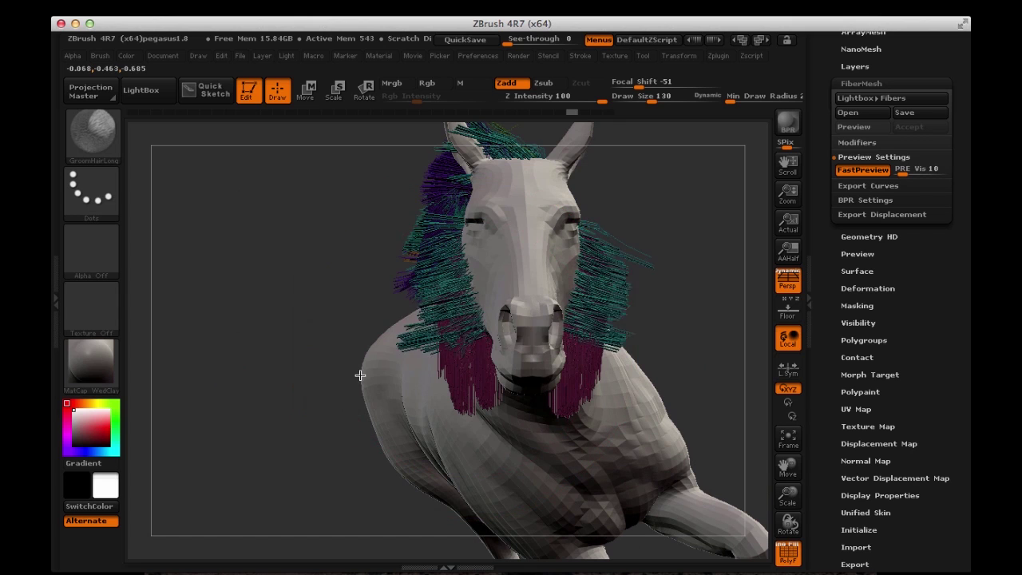
mouse_move(458, 375)
mouse_down()
mouse_move(388, 438)
mouse_move(406, 354)
mouse_move(392, 404)
mouse_move(291, 254)
mouse_move(399, 277)
mouse_up()
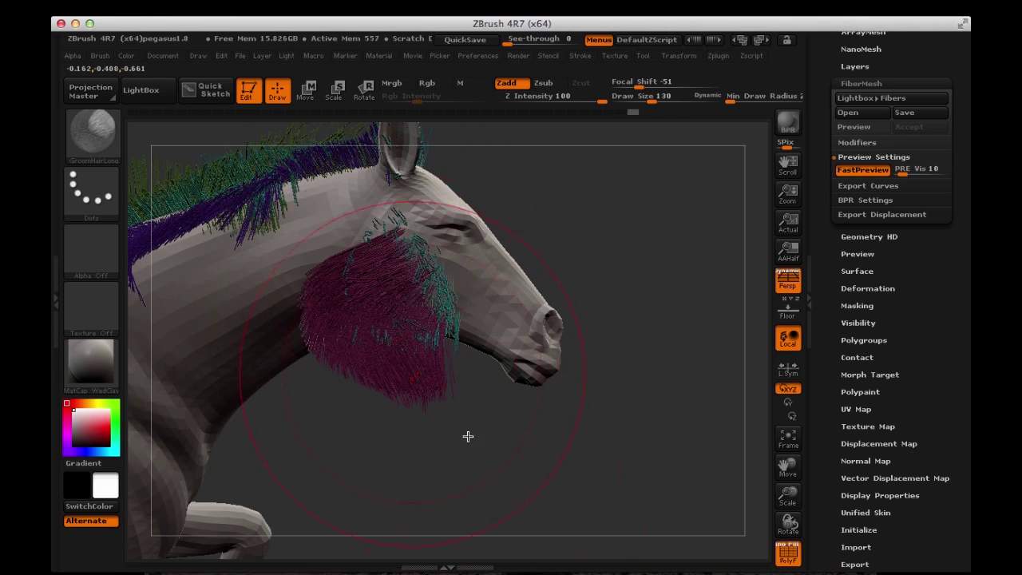
drag(468, 436, 362, 283)
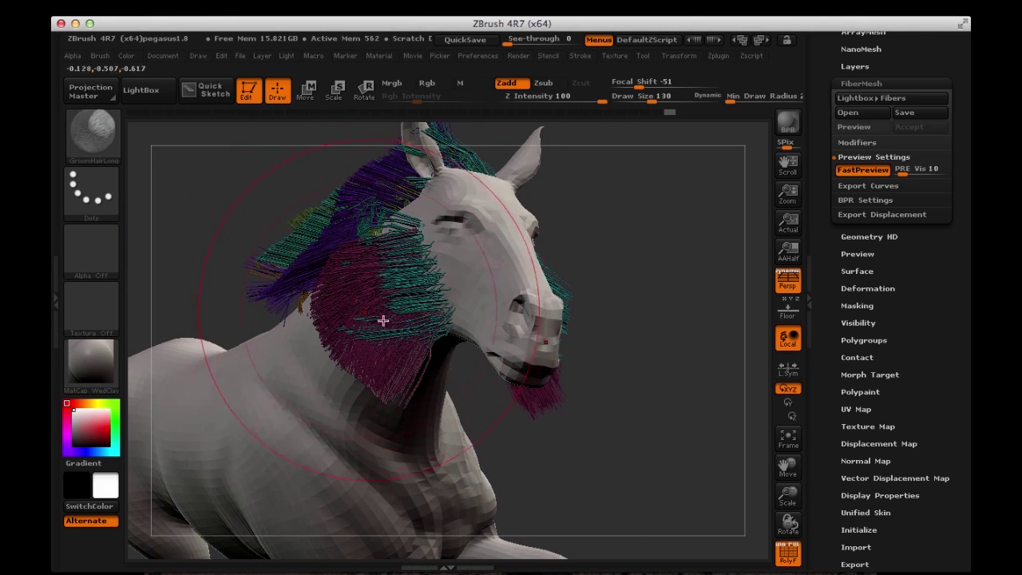
mouse_move(673, 230)
mouse_down()
mouse_move(303, 259)
mouse_move(359, 272)
mouse_move(425, 263)
mouse_up()
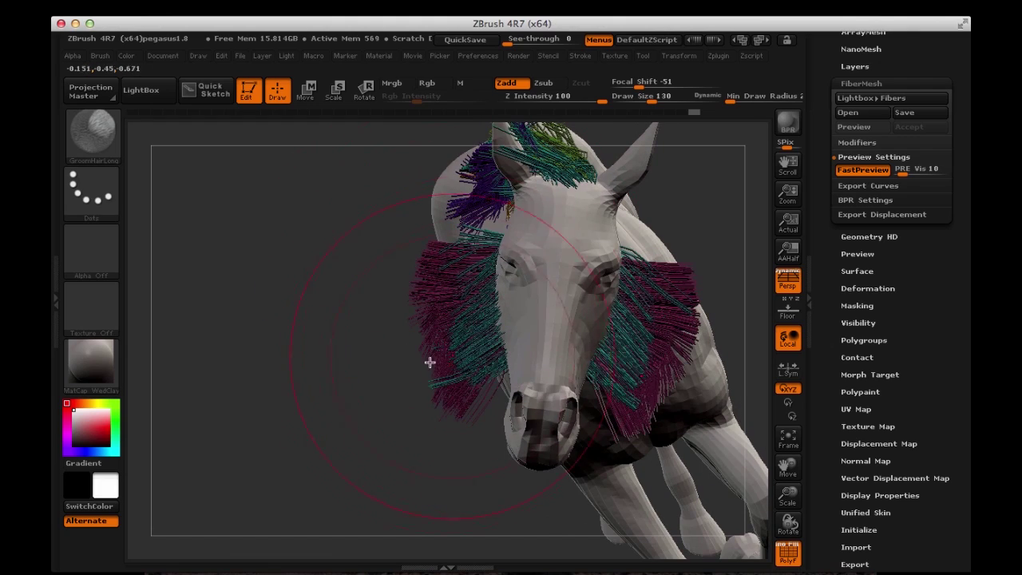
mouse_move(429, 360)
mouse_down()
mouse_move(330, 221)
mouse_move(304, 287)
mouse_move(282, 189)
mouse_move(269, 235)
mouse_move(546, 261)
mouse_move(578, 200)
mouse_move(611, 269)
mouse_move(615, 211)
mouse_move(595, 280)
mouse_move(765, 220)
mouse_up()
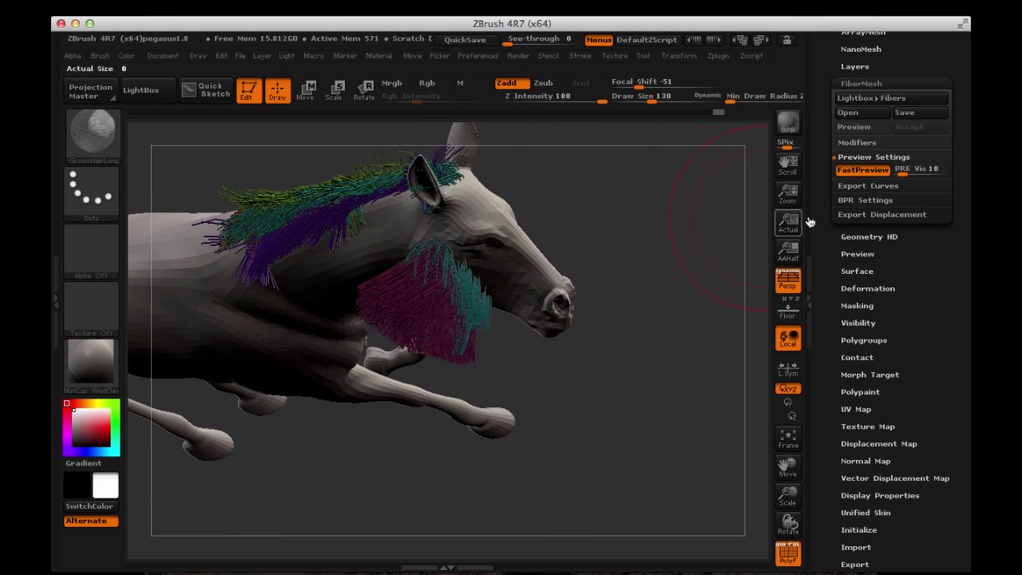
Set the FiberMesh PRE Vis value to 0 and inspect the groomed horse from the side and front
drag(906, 173, 897, 178)
mouse_move(604, 296)
mouse_down()
mouse_move(611, 356)
mouse_move(629, 322)
mouse_move(641, 224)
mouse_move(641, 266)
mouse_move(677, 238)
mouse_move(345, 221)
mouse_move(324, 290)
mouse_move(305, 159)
mouse_move(289, 210)
mouse_move(288, 152)
mouse_move(293, 200)
mouse_move(262, 171)
mouse_move(272, 180)
mouse_up()
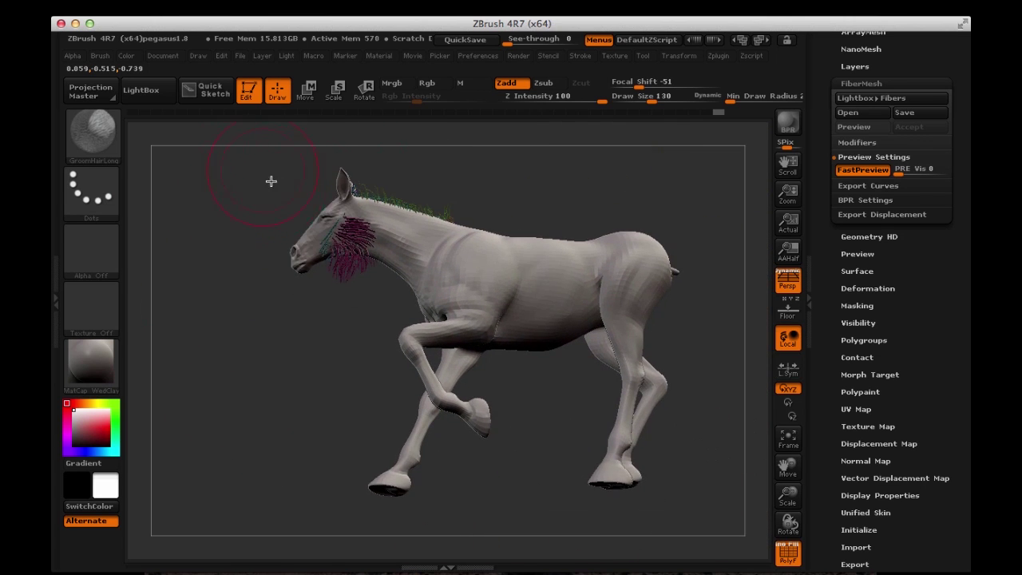
mouse_move(276, 338)
mouse_down()
mouse_move(283, 293)
mouse_move(244, 244)
mouse_move(242, 338)
mouse_move(230, 347)
mouse_move(235, 263)
mouse_move(288, 274)
mouse_move(258, 272)
mouse_move(303, 246)
mouse_move(277, 290)
mouse_move(284, 316)
mouse_move(296, 292)
mouse_move(302, 303)
mouse_move(253, 228)
mouse_move(235, 260)
mouse_move(274, 204)
mouse_move(250, 178)
mouse_move(261, 234)
mouse_move(237, 180)
mouse_move(247, 255)
mouse_move(237, 303)
mouse_move(269, 244)
mouse_move(247, 344)
mouse_move(242, 226)
mouse_move(269, 312)
mouse_move(271, 255)
mouse_move(289, 337)
mouse_move(279, 309)
mouse_move(285, 348)
mouse_move(270, 144)
mouse_move(256, 285)
mouse_move(264, 283)
mouse_move(229, 280)
mouse_move(219, 267)
mouse_move(225, 238)
mouse_move(213, 260)
mouse_move(271, 244)
mouse_move(262, 252)
mouse_up()
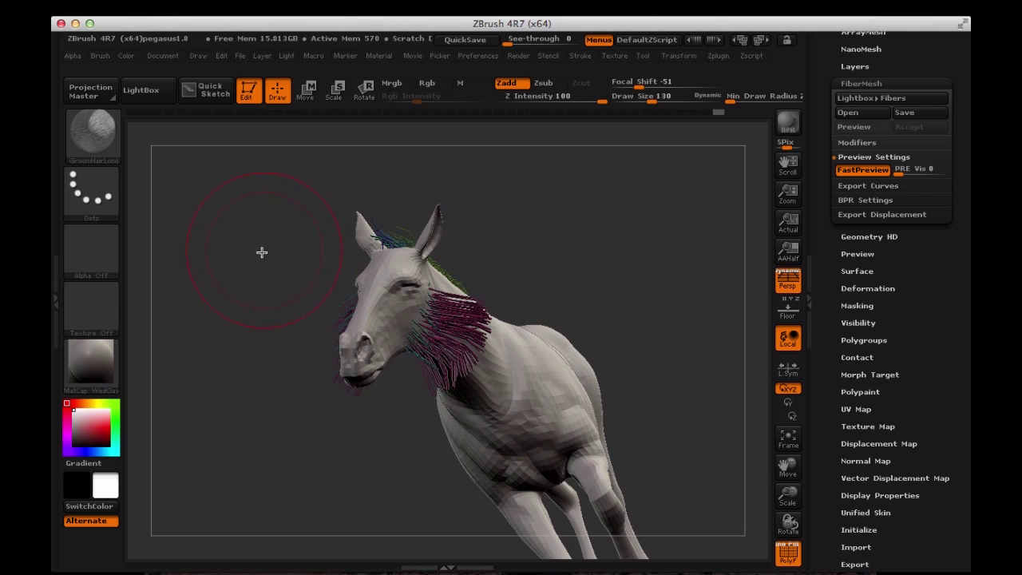
Switch the active tool from the fiber mesh to the Ring3D primitive
click(598, 15)
click(616, 26)
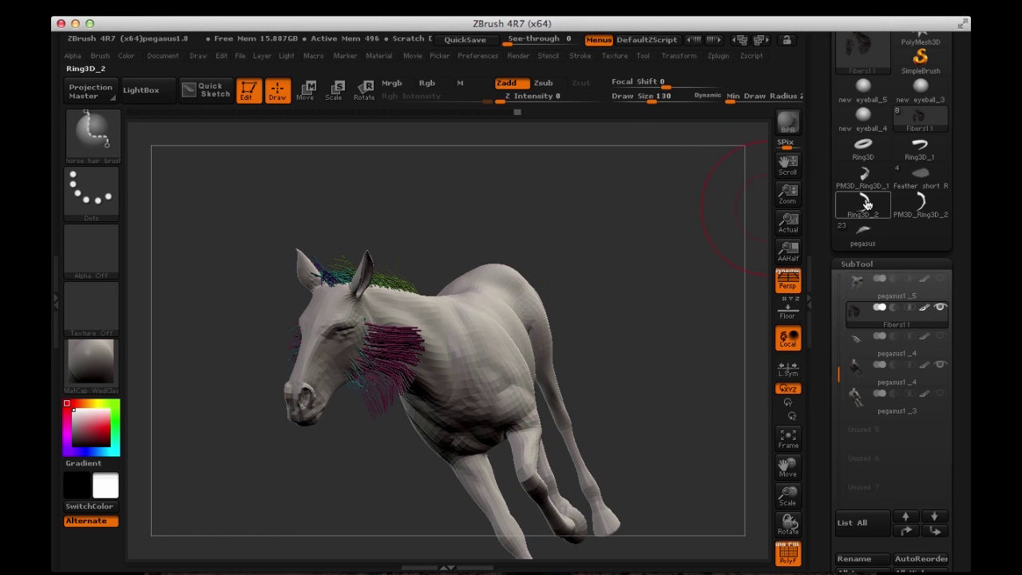
mouse_move(866, 205)
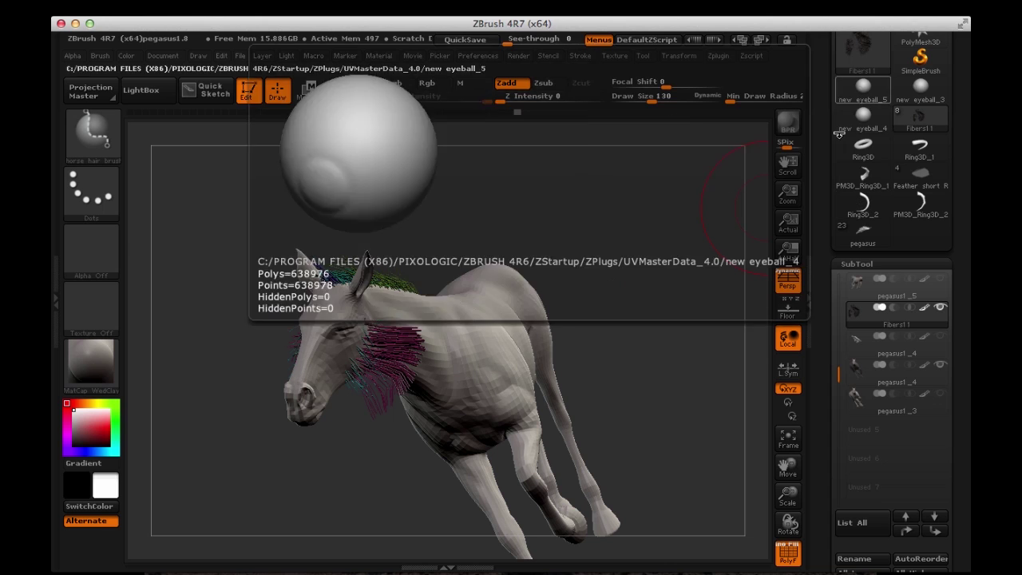
scroll(830, 144, up, 3)
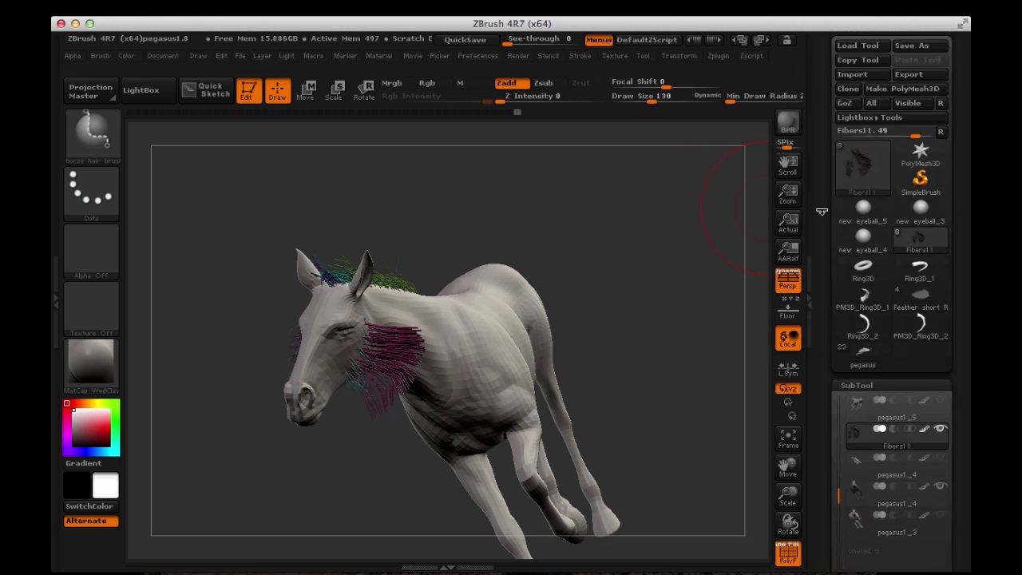
click(860, 182)
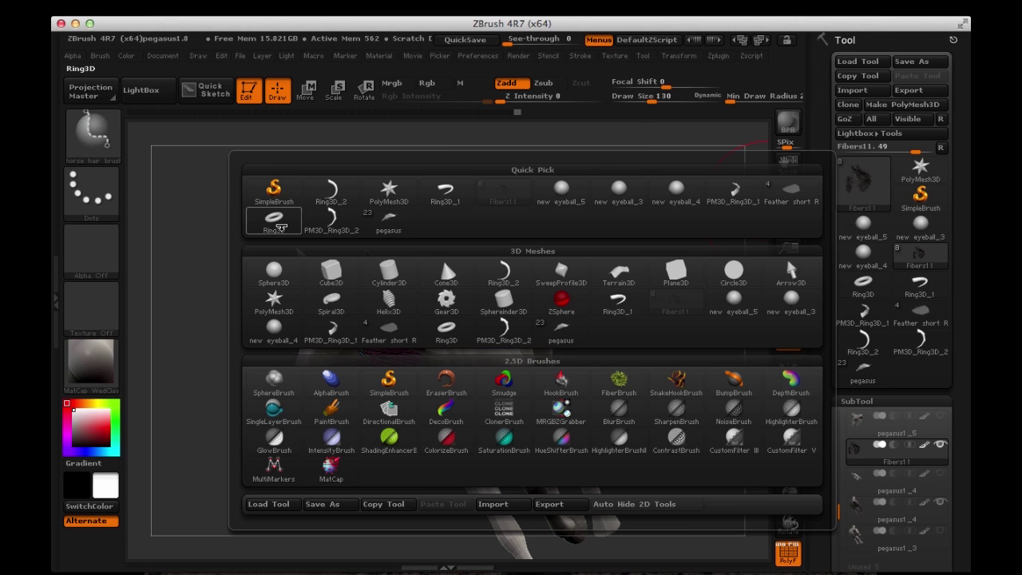
click(274, 217)
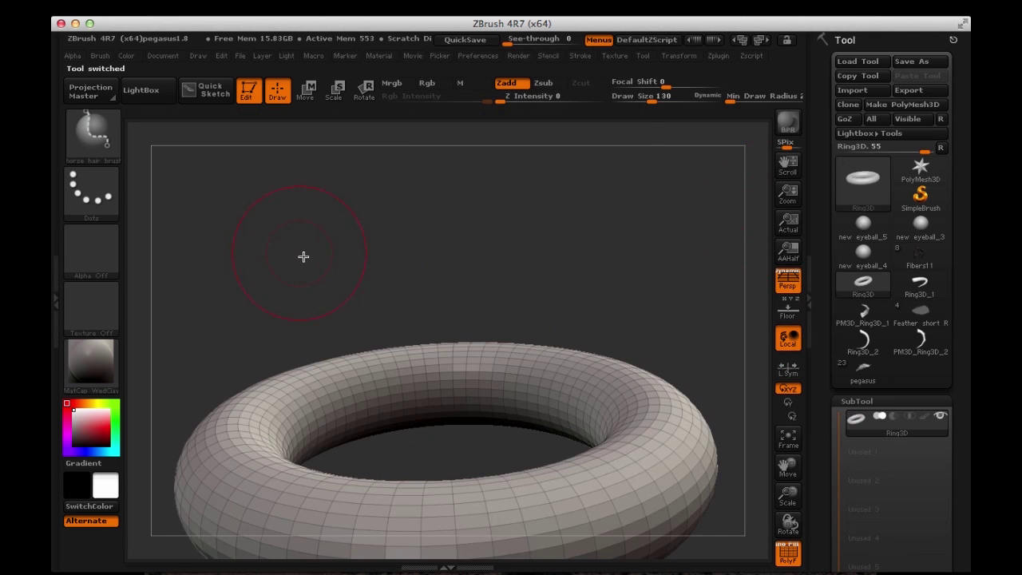
Turn off perspective and orient the view to face the ring's circular opening
mouse_move(304, 255)
mouse_down()
mouse_move(338, 246)
mouse_move(337, 338)
mouse_move(412, 395)
mouse_move(285, 196)
mouse_move(218, 269)
mouse_up()
key(p)
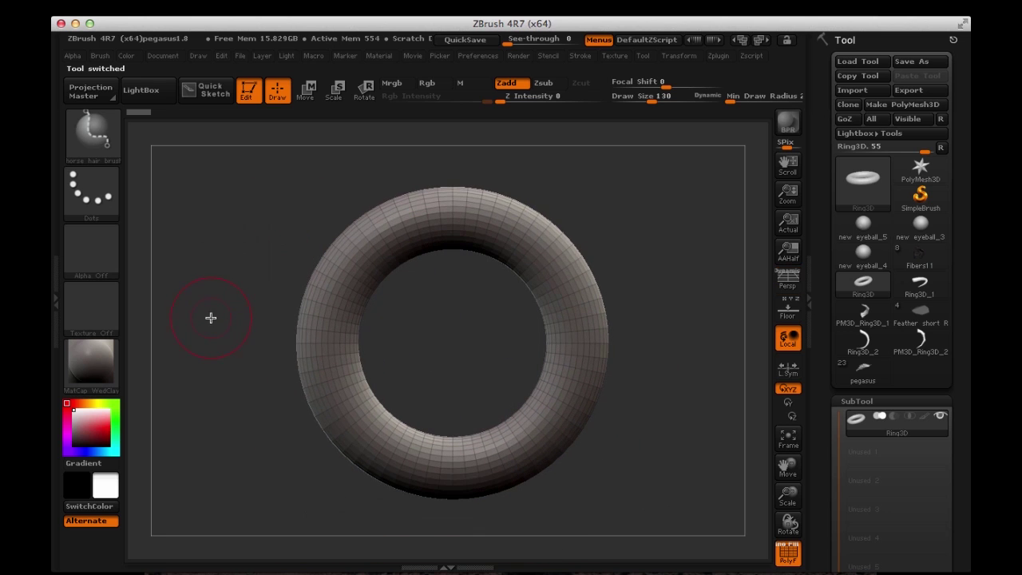
mouse_move(206, 353)
mouse_down()
mouse_move(216, 288)
mouse_move(214, 323)
mouse_move(233, 283)
mouse_up()
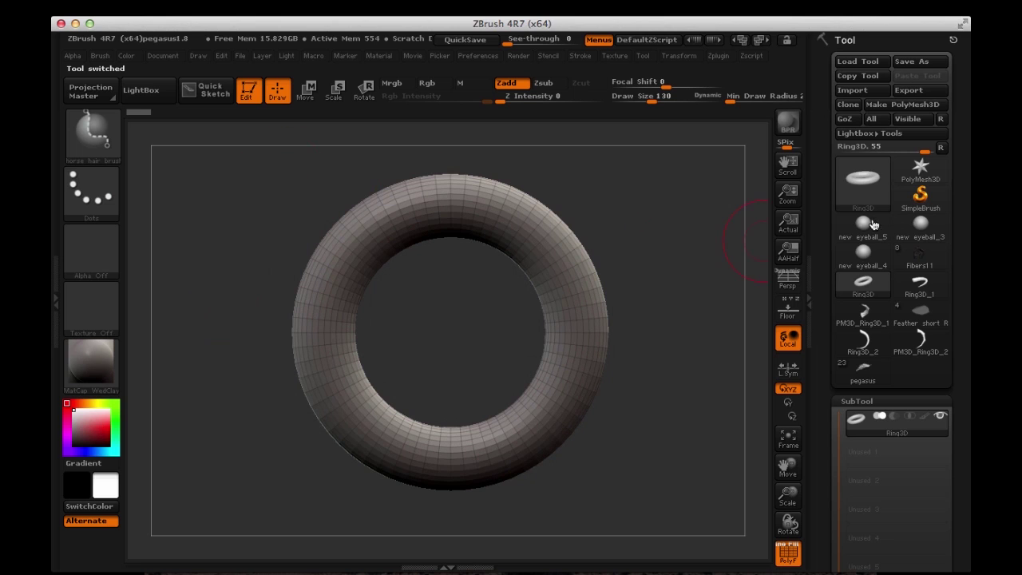
Set both SDivide and LDivide to 7 in the Ring3D's Initialize settings
drag(828, 276, 829, 220)
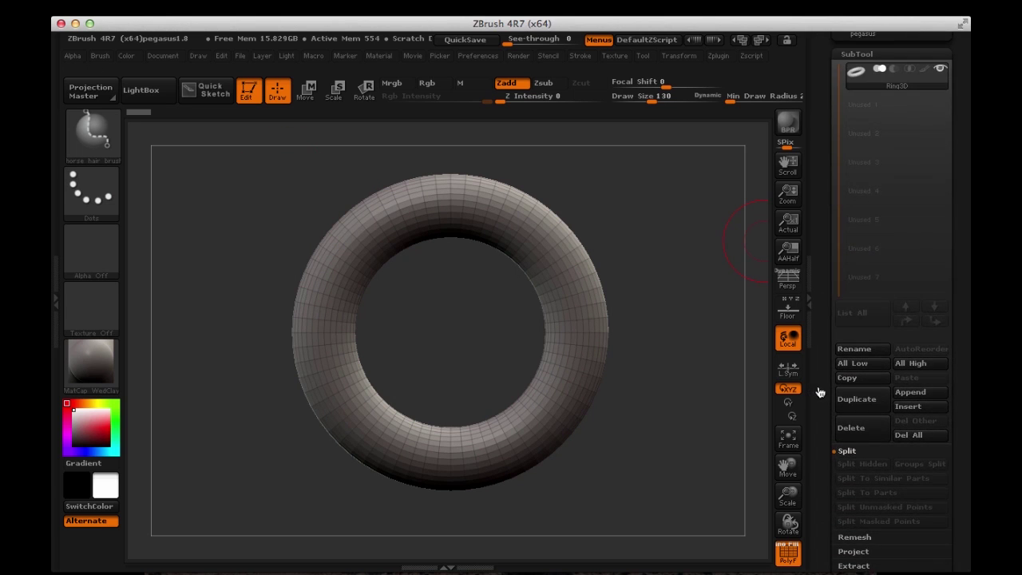
drag(820, 391, 825, 258)
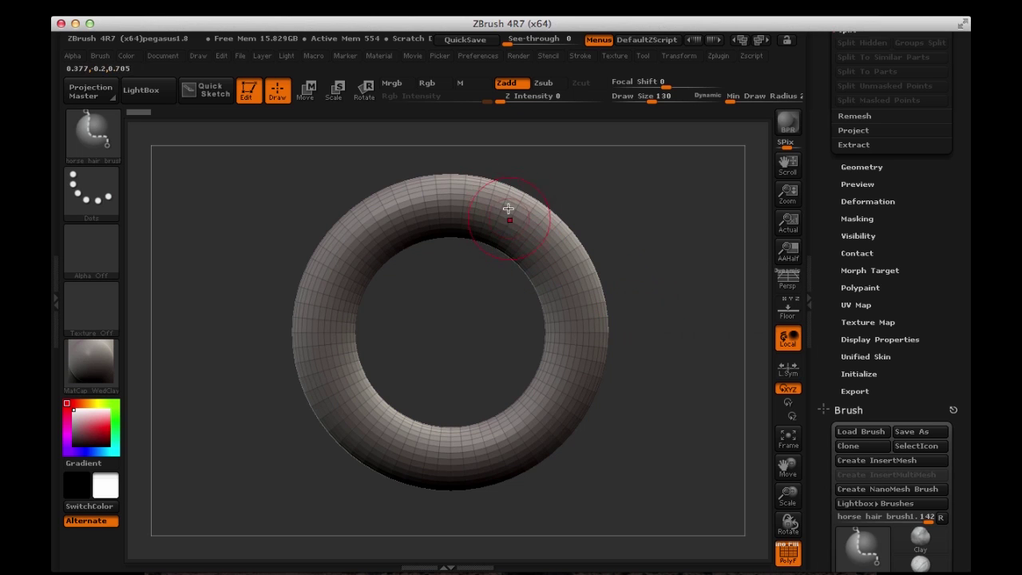
click(848, 374)
drag(825, 122, 837, 254)
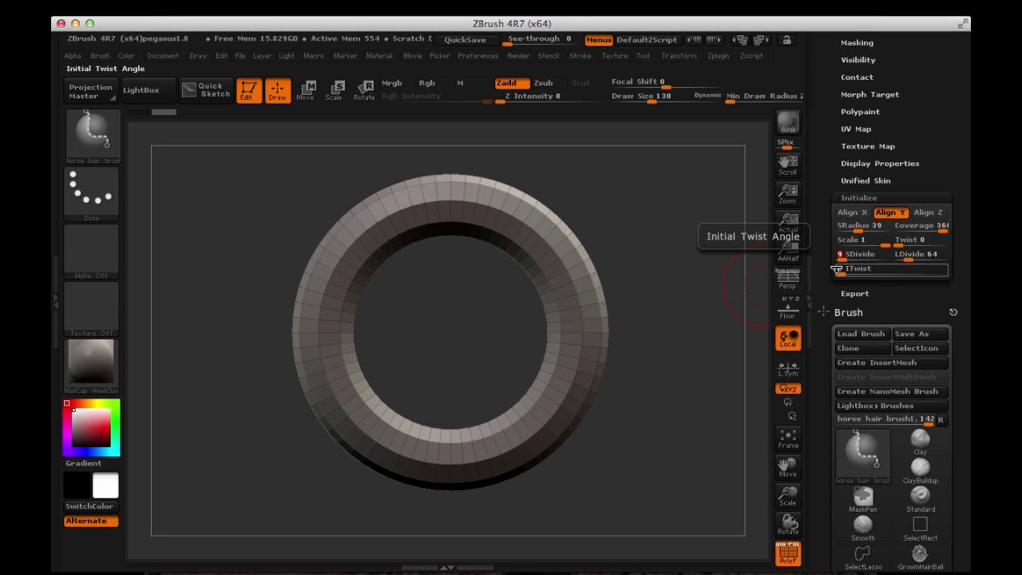
click(836, 269)
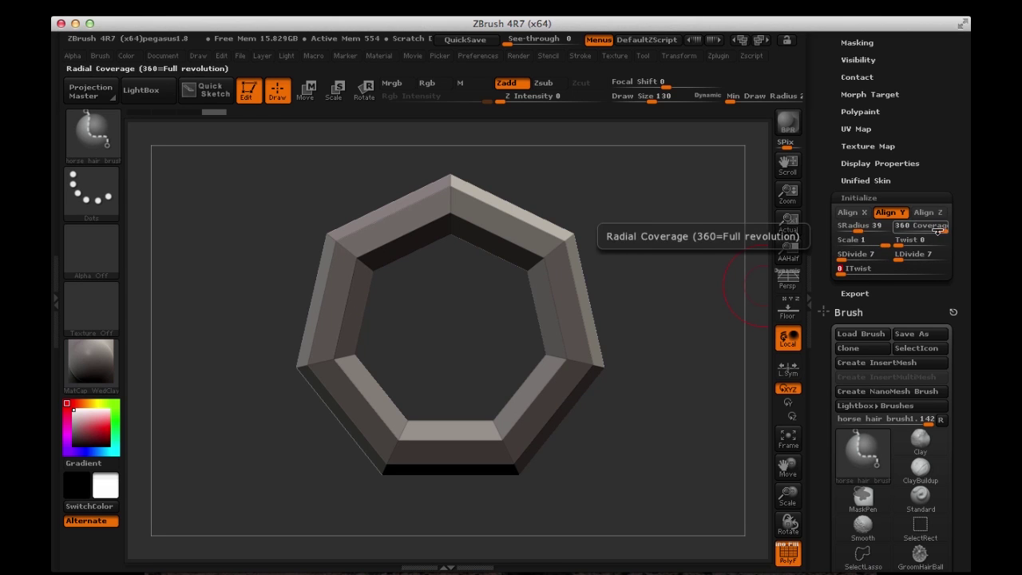
Shape the ring into a tapered, twisted strand: reduce Coverage to under half a revolution, set Scale to 0.07387 and Twist to 255
drag(938, 229, 838, 245)
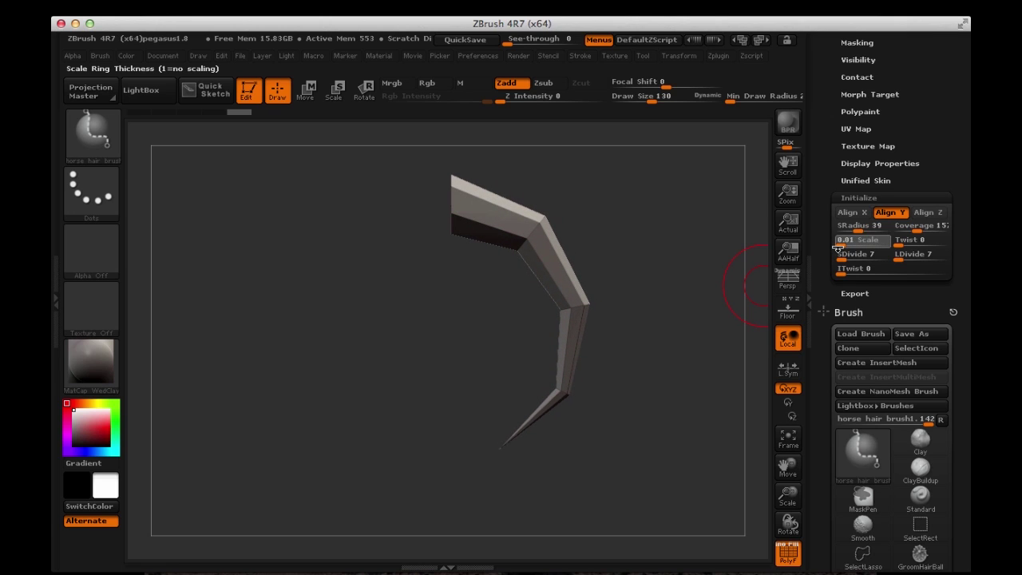
drag(836, 250, 845, 250)
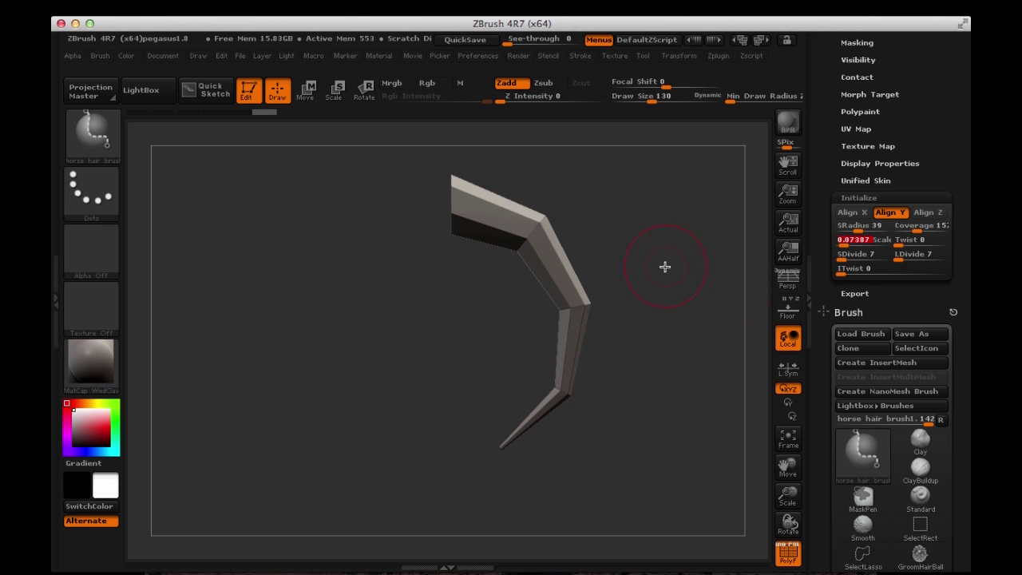
mouse_move(670, 293)
mouse_down()
mouse_move(668, 344)
mouse_move(668, 228)
mouse_move(677, 303)
mouse_up()
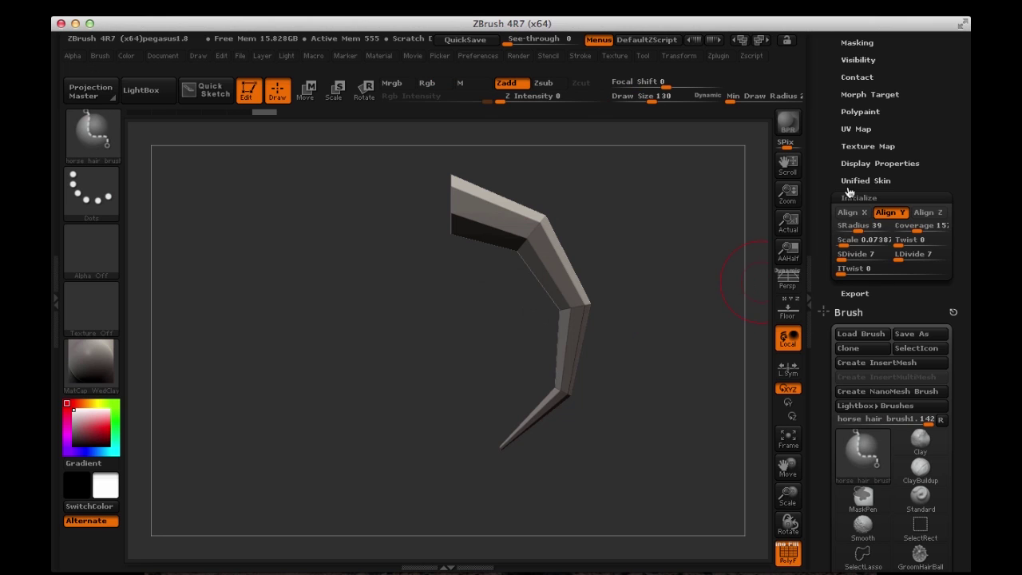
click(899, 246)
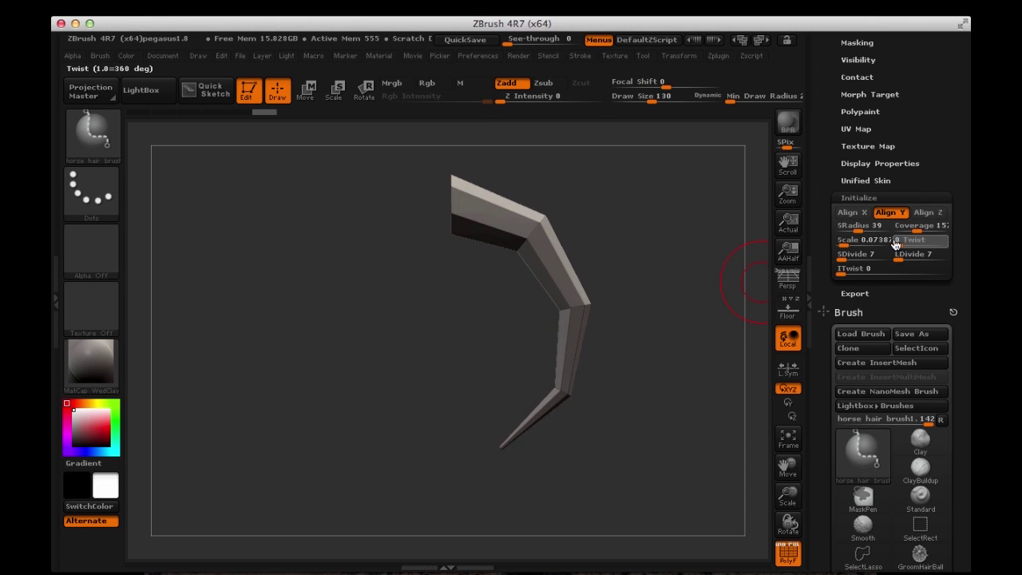
drag(895, 245, 912, 247)
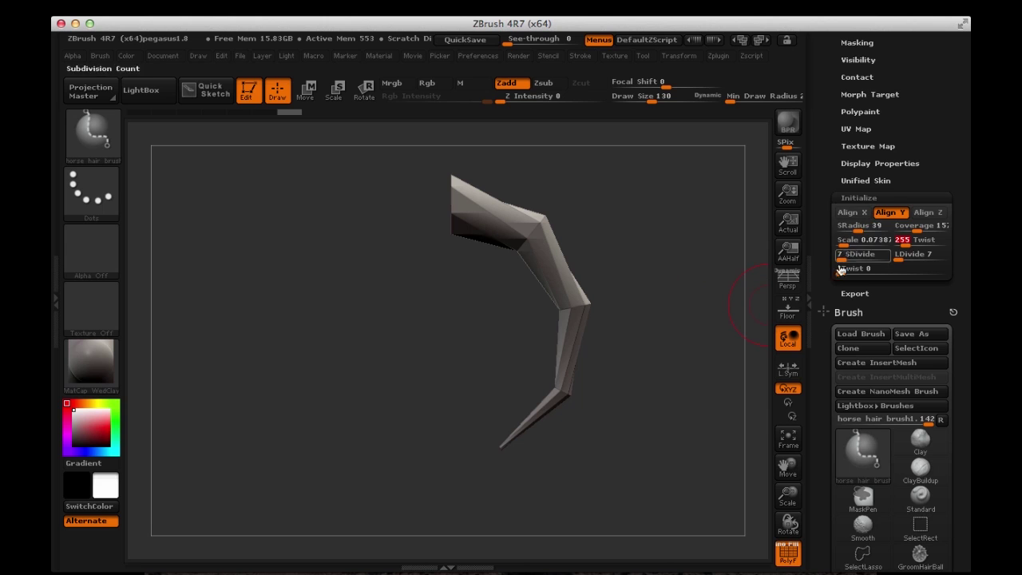
Convert the partial Ring3D primitive into an editable PolyMesh3D
scroll(828, 200, up, 5)
scroll(827, 245, up, 5)
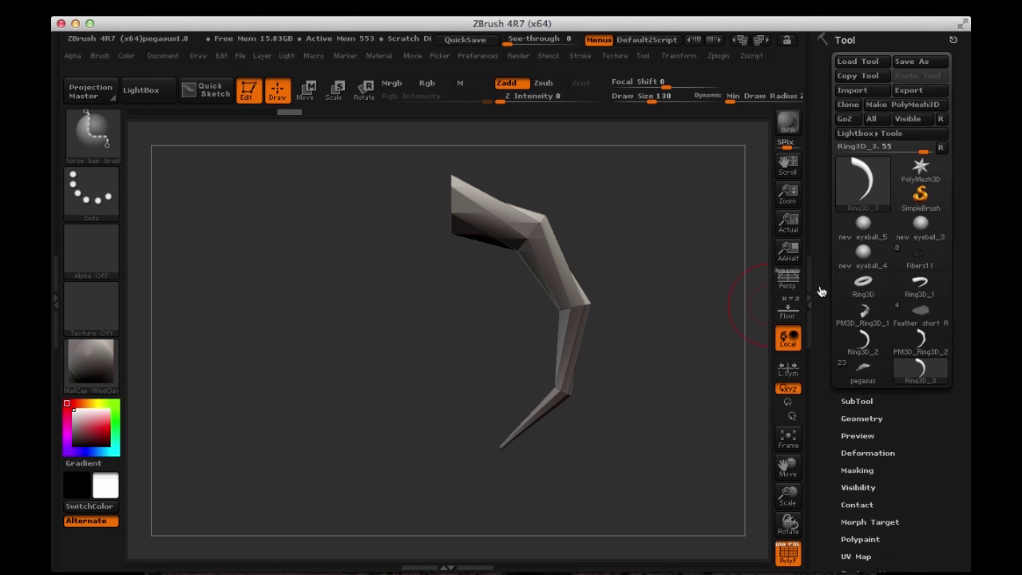
click(897, 105)
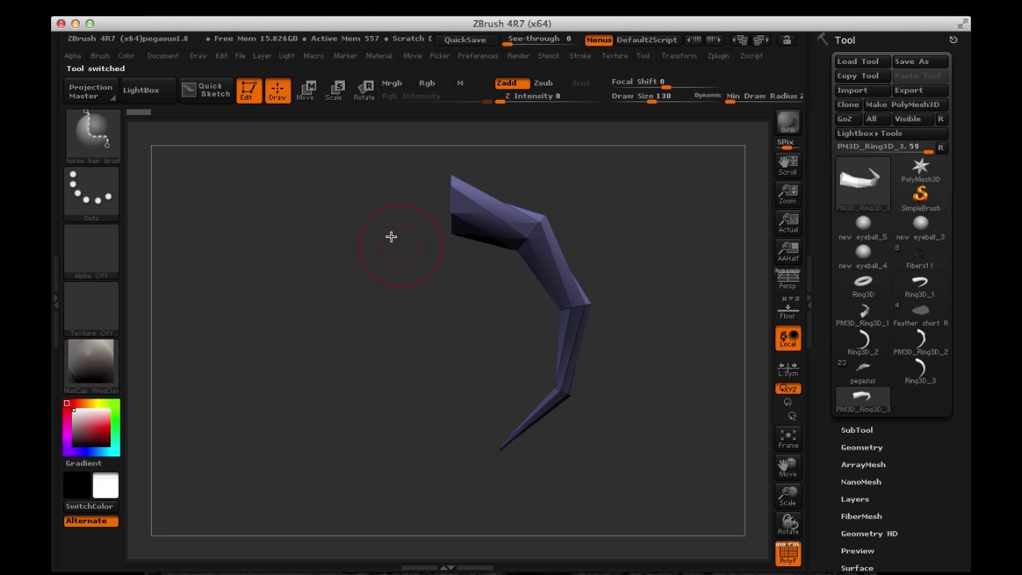
Try to mask the strand and reposition it with a vertical Move transpose line from the upper bend
mouse_move(388, 268)
alt+mouse_down()
mouse_move(354, 266)
mouse_move(335, 303)
mouse_move(331, 282)
mouse_move(353, 271)
alt+mouse_up()
key(ctrl)
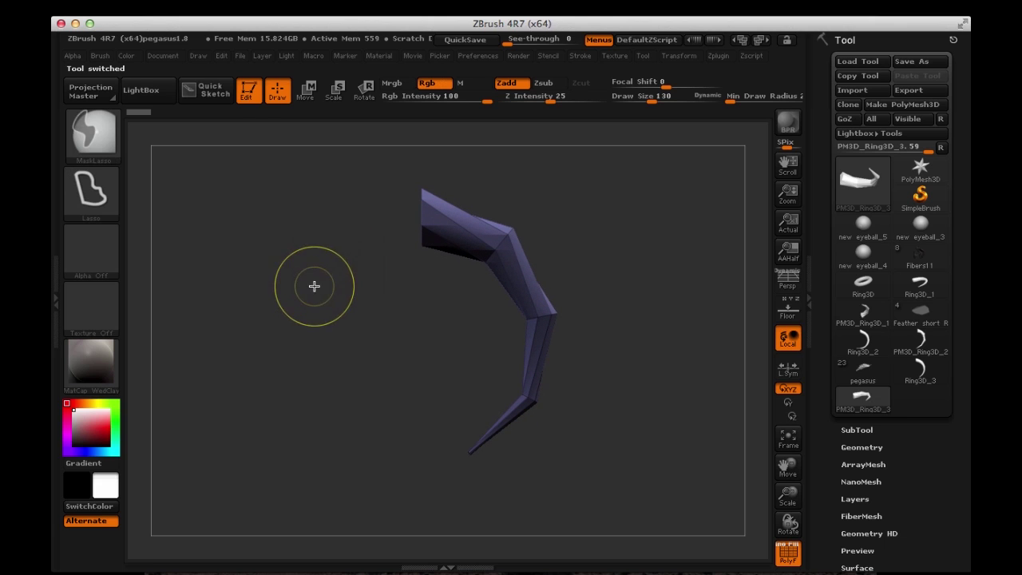
mouse_move(394, 354)
ctrl+mouse_down()
mouse_move(424, 349)
mouse_move(525, 260)
mouse_move(516, 173)
mouse_move(479, 216)
mouse_move(423, 236)
ctrl+mouse_up()
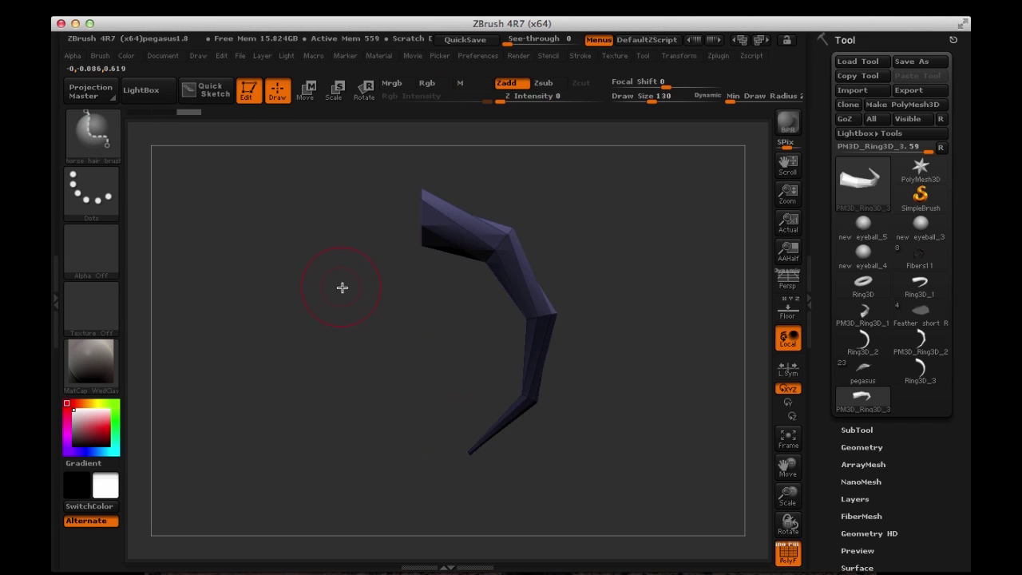
key(w)
mouse_move(498, 250)
mouse_down()
mouse_move(516, 155)
mouse_move(494, 155)
mouse_up()
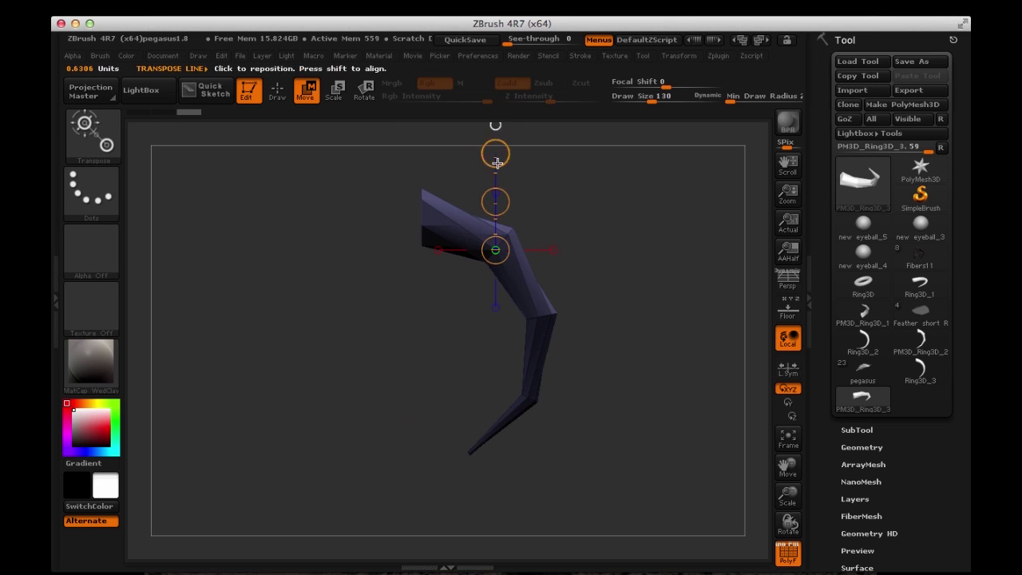
mouse_move(495, 200)
mouse_down()
mouse_move(510, 196)
mouse_move(495, 216)
mouse_move(491, 205)
mouse_up()
key(ctrl+z)
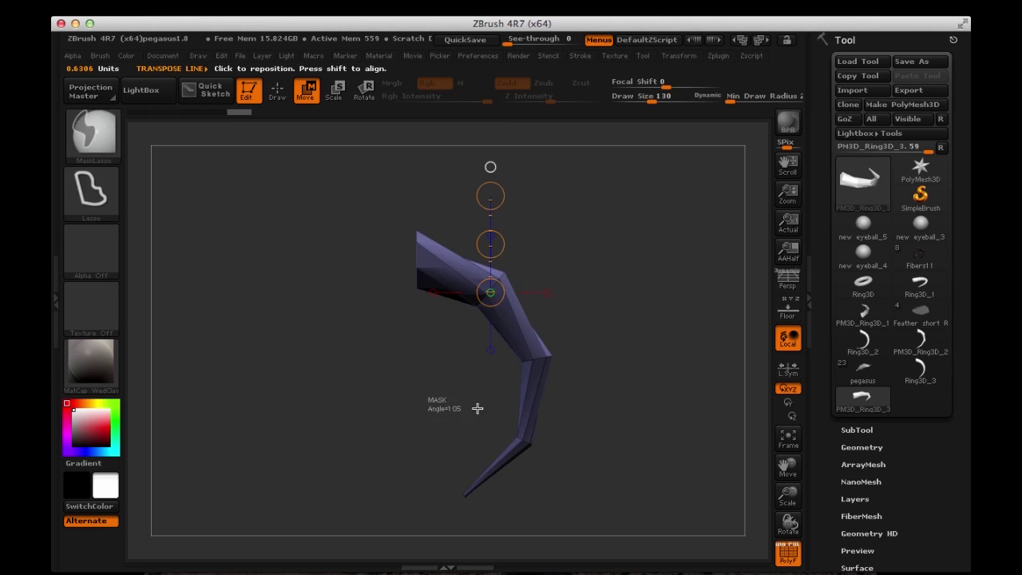
Mask part of the strand, adjust its lower bend and tip with the Move transpose line, and clear the mask
mouse_move(477, 408)
ctrl+mouse_down()
mouse_move(548, 317)
mouse_move(444, 374)
ctrl+mouse_up()
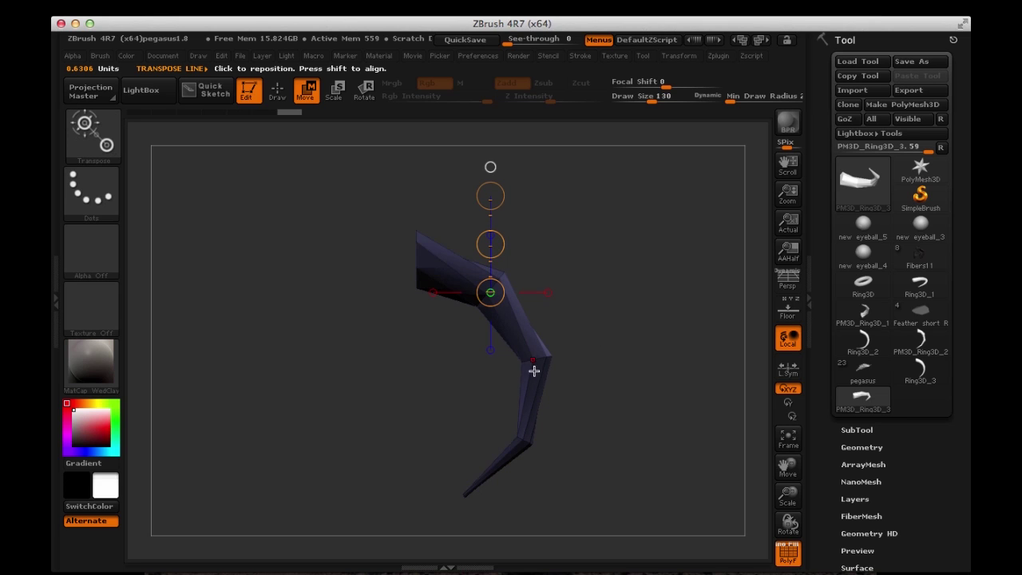
mouse_move(534, 359)
mouse_down()
mouse_move(607, 359)
mouse_move(567, 360)
mouse_up()
mouse_move(410, 436)
alt+mouse_down()
mouse_move(421, 356)
mouse_move(433, 371)
alt+mouse_up()
mouse_move(520, 384)
ctrl+mouse_down()
mouse_move(493, 320)
mouse_move(623, 351)
ctrl+mouse_up()
ctrl+click(455, 333)
mouse_move(533, 363)
mouse_down()
mouse_move(620, 392)
mouse_move(571, 369)
mouse_up()
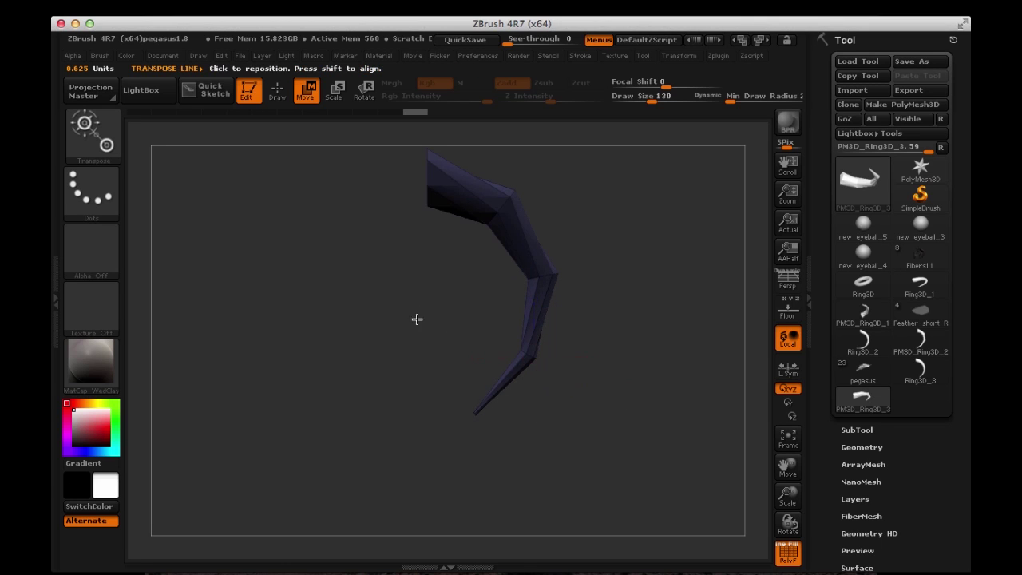
alt+drag(431, 305, 425, 291)
ctrl+click(402, 362)
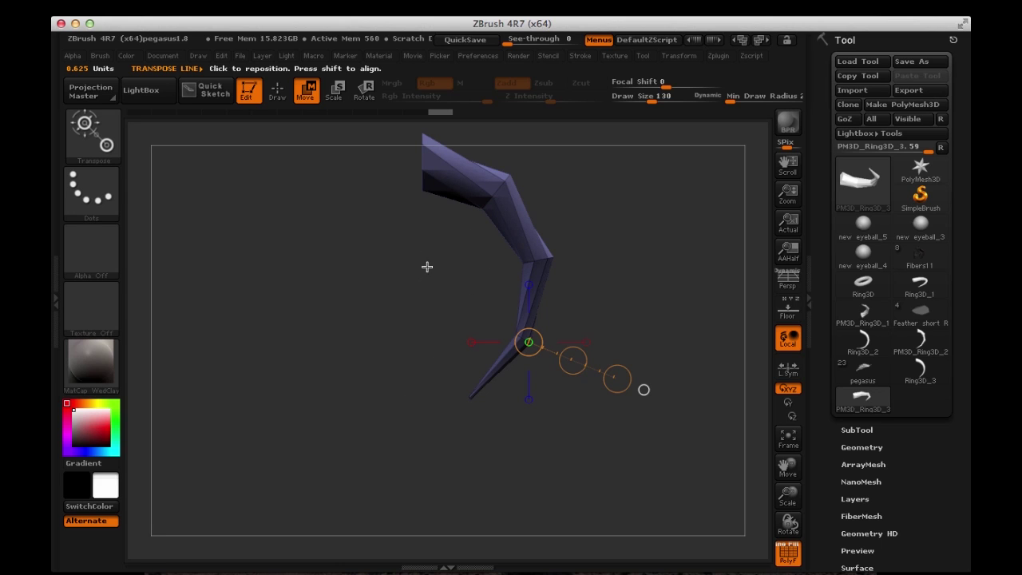
Mask the strand's thick upper end and place a transpose line from the upper bend toward the tip
key(ctrl)
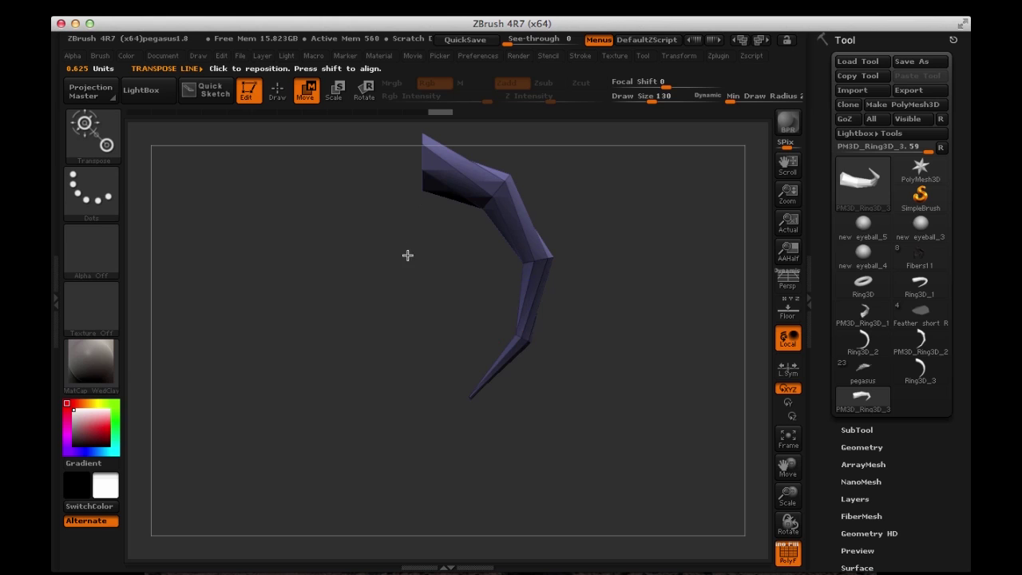
alt+drag(408, 253, 399, 324)
key(ctrl)
mouse_move(403, 190)
ctrl+mouse_down()
mouse_move(596, 292)
mouse_move(406, 491)
mouse_move(402, 319)
ctrl+mouse_up()
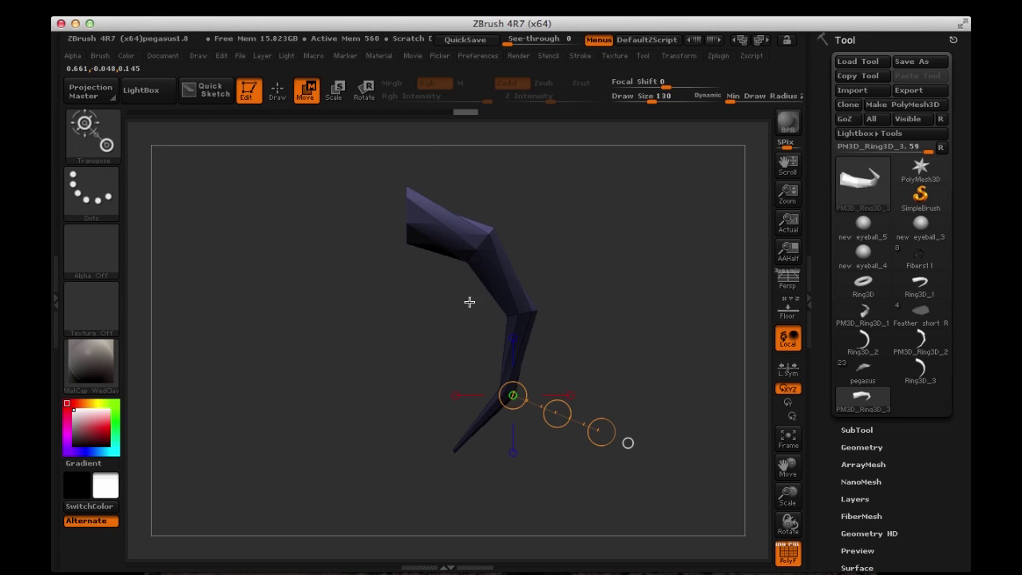
ctrl+click(442, 303)
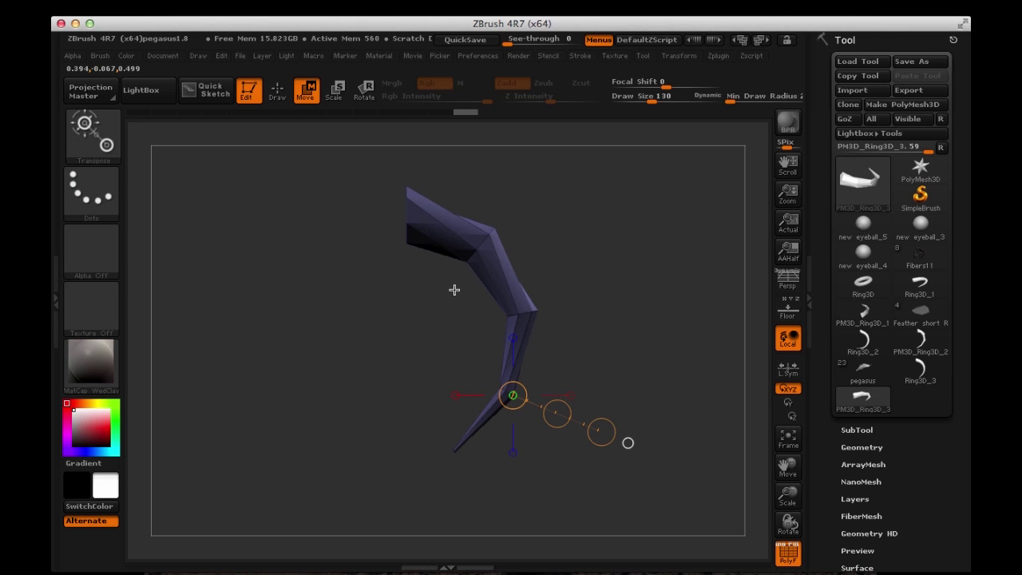
mouse_move(476, 254)
mouse_down()
mouse_move(558, 445)
mouse_move(572, 411)
mouse_up()
Rotate the strand's lower part outward around the upper bend, keeping the thick end masked
key(r)
mouse_move(472, 356)
alt+mouse_down()
mouse_move(440, 356)
mouse_move(428, 338)
mouse_move(538, 256)
mouse_move(543, 231)
mouse_move(285, 173)
mouse_move(383, 288)
alt+mouse_up()
key(ctrl)
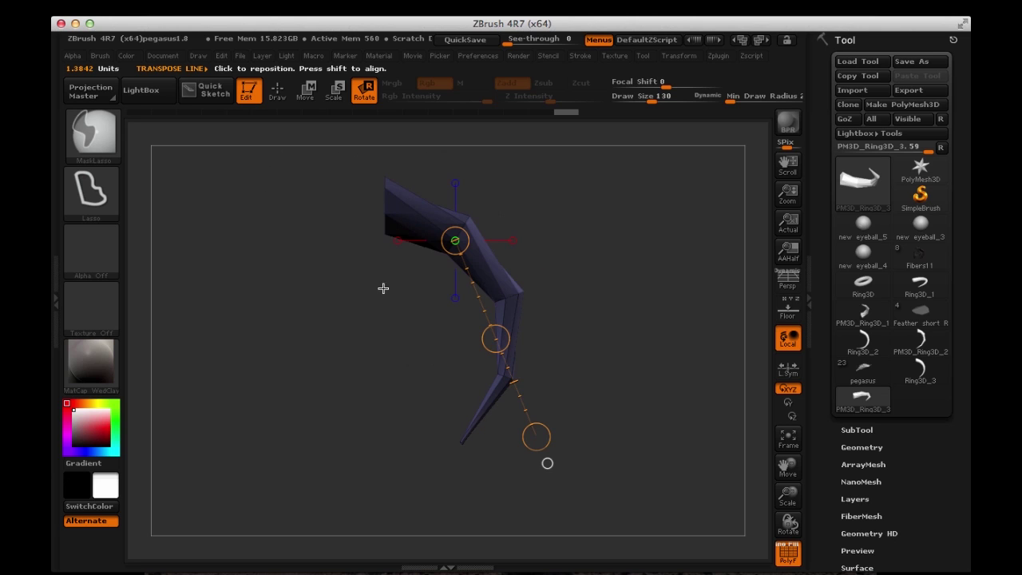
ctrl+click(405, 348)
ctrl+click(403, 347)
drag(536, 435, 541, 405)
mouse_move(410, 392)
mouse_down()
mouse_move(418, 397)
mouse_move(412, 387)
mouse_up()
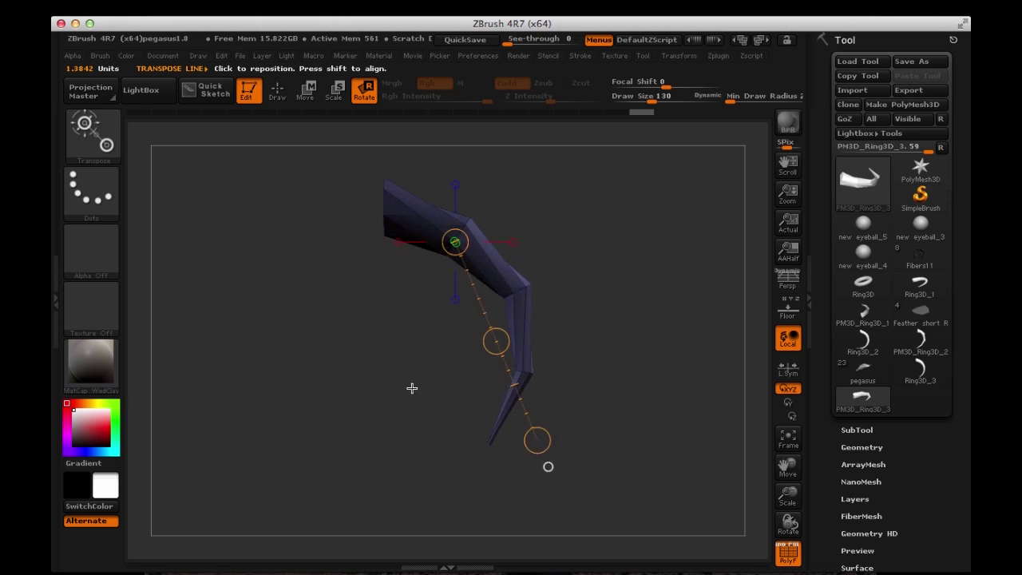
Mask the strand above its middle bend, rotate the lower section outward around that bend, and return to Draw mode
ctrl+click(426, 404)
mouse_move(578, 268)
ctrl+mouse_down()
mouse_move(543, 266)
mouse_move(452, 328)
mouse_move(433, 474)
mouse_move(447, 480)
ctrl+mouse_up()
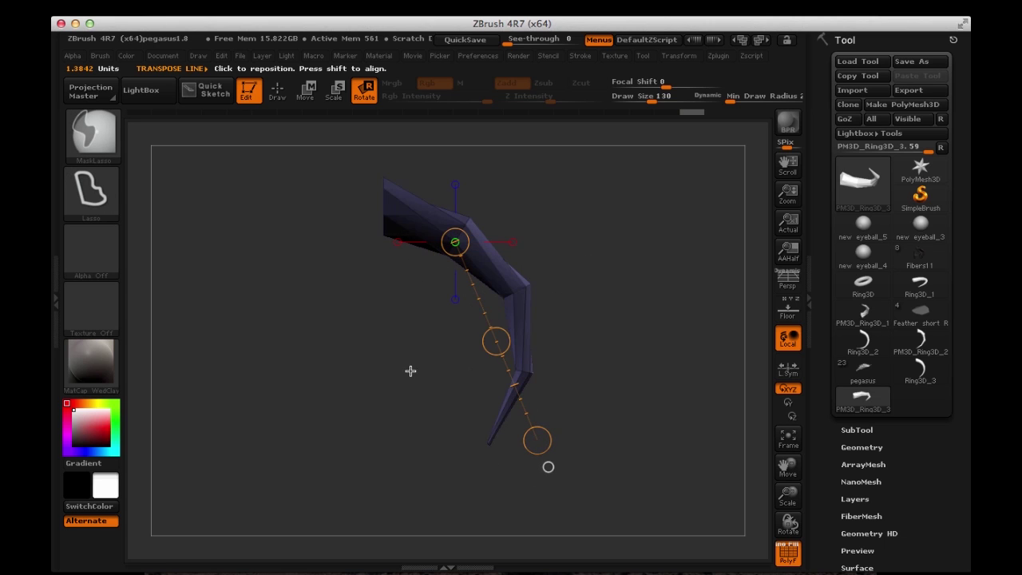
mouse_move(514, 293)
mouse_down()
mouse_move(510, 458)
mouse_move(540, 435)
mouse_up()
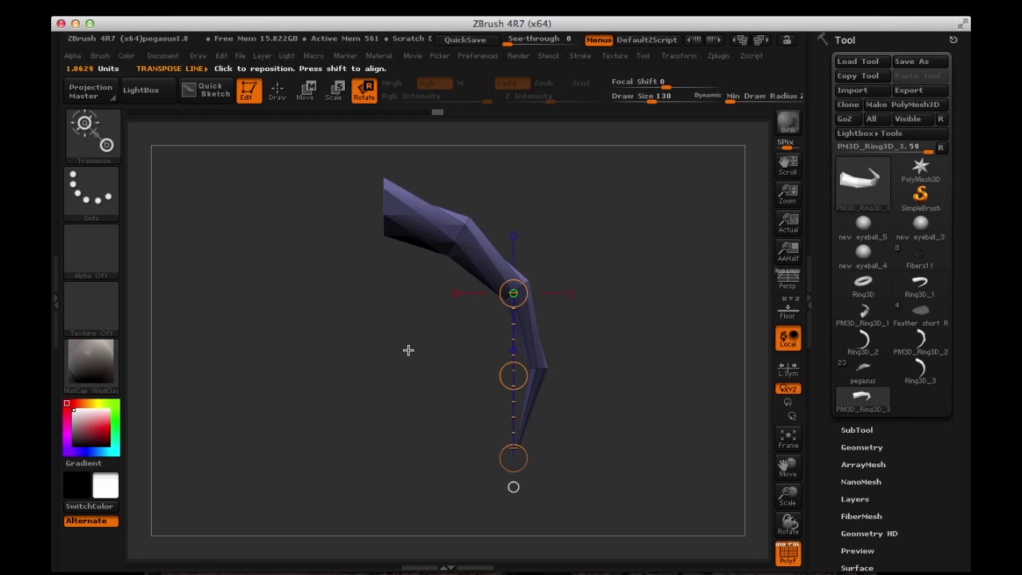
mouse_move(408, 350)
mouse_down()
mouse_move(354, 356)
mouse_move(376, 369)
mouse_move(365, 317)
mouse_move(389, 255)
mouse_move(381, 317)
mouse_move(406, 342)
mouse_move(374, 340)
mouse_move(364, 301)
mouse_move(367, 356)
mouse_move(365, 333)
mouse_move(383, 306)
mouse_move(387, 340)
mouse_up()
key(q)
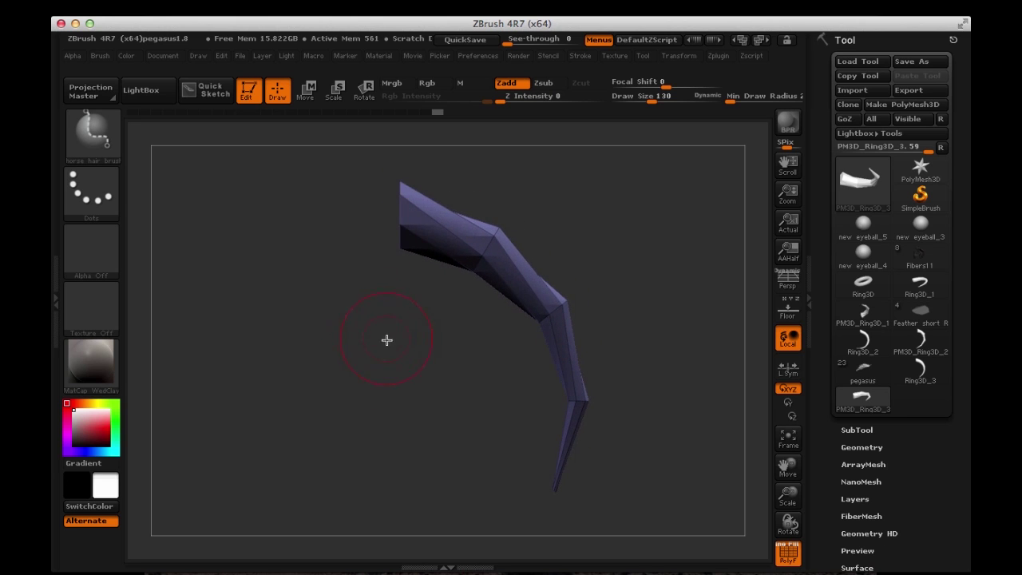
Mask the strand's thick root end and rotate the rest of the strand inward around the middle bend
mouse_move(534, 159)
ctrl+mouse_down()
mouse_move(420, 352)
mouse_move(495, 506)
mouse_move(666, 447)
mouse_move(671, 431)
ctrl+mouse_up()
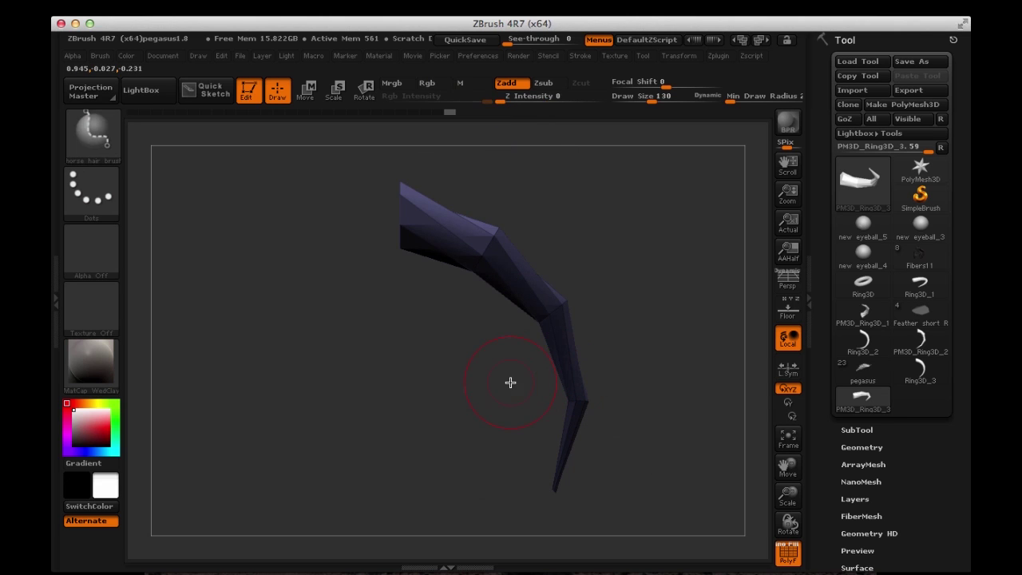
key(r)
mouse_move(506, 170)
ctrl+mouse_down()
mouse_move(434, 287)
mouse_move(459, 506)
mouse_move(708, 349)
mouse_move(468, 274)
ctrl+mouse_up()
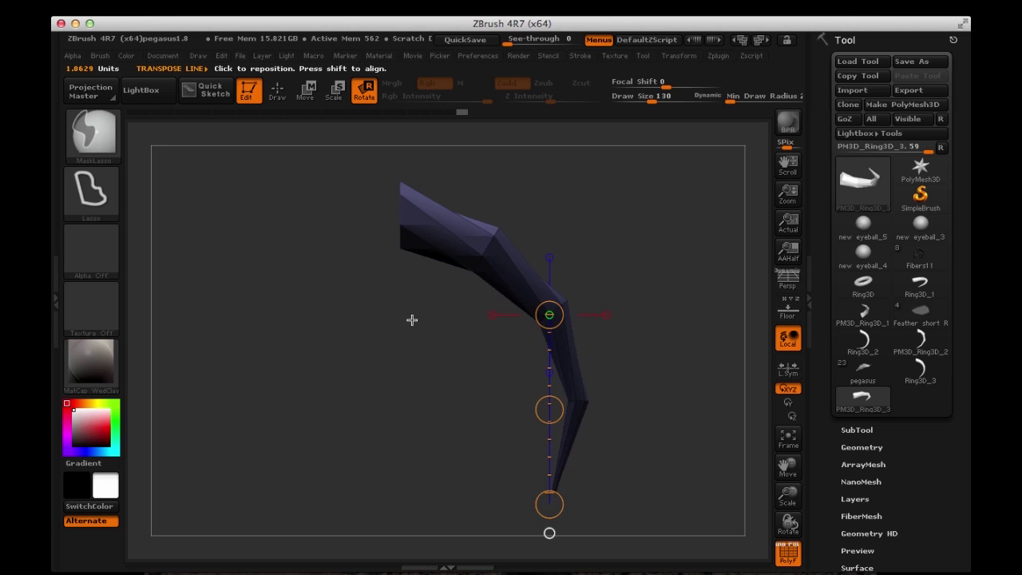
drag(551, 498, 527, 508)
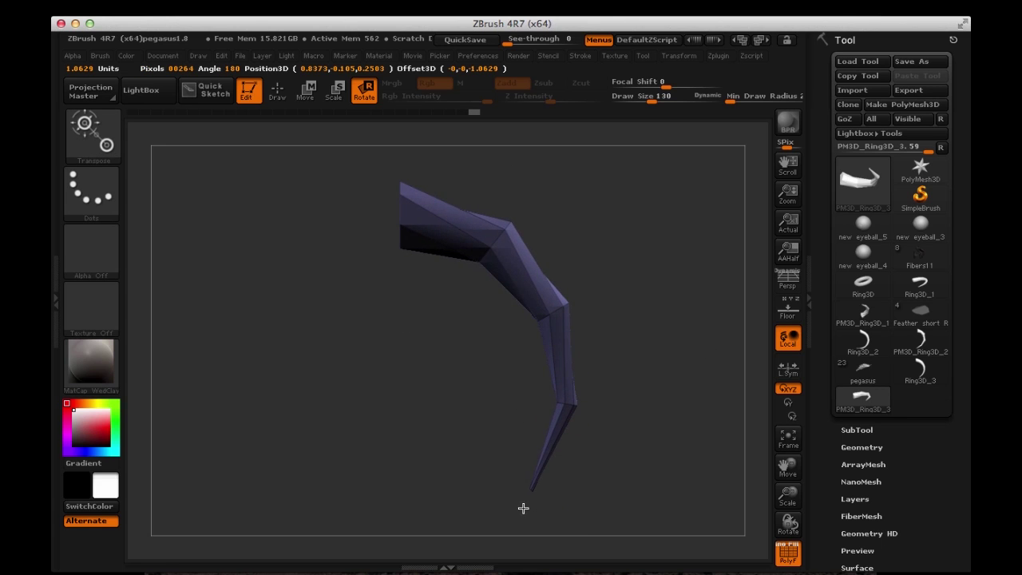
Move the strand's unmasked part toward the inside of the curve, clear the mask, and return to Draw mode
key(w)
drag(553, 416, 529, 411)
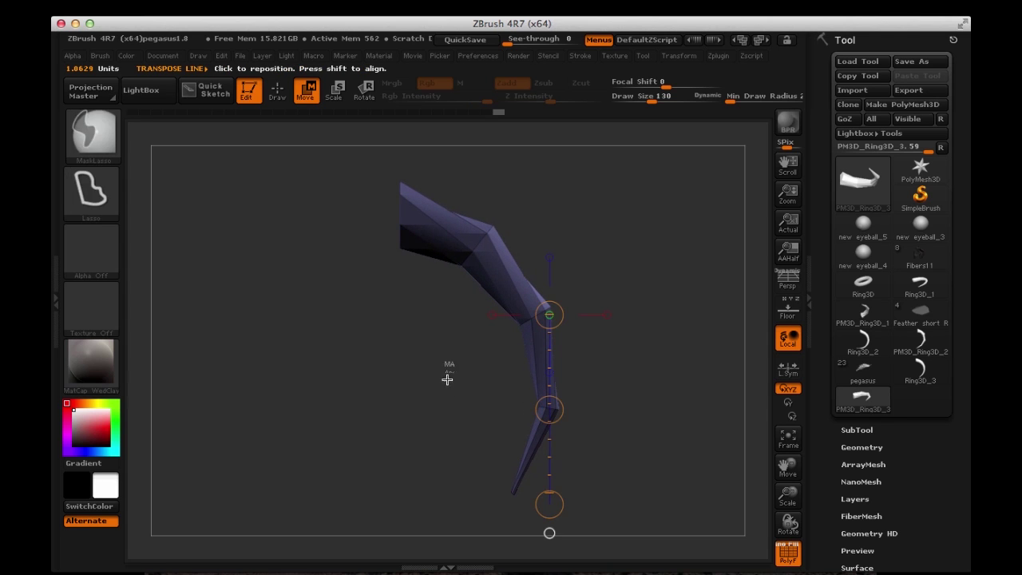
mouse_move(447, 376)
ctrl+mouse_down()
mouse_move(360, 308)
mouse_move(367, 332)
mouse_move(358, 331)
ctrl+mouse_up()
key(q)
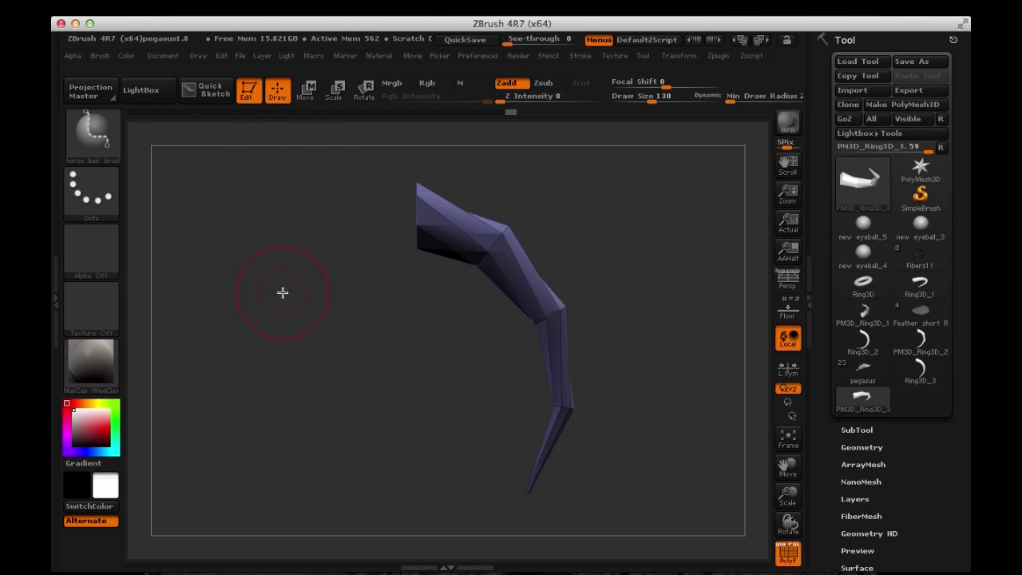
mouse_move(282, 292)
mouse_down()
mouse_move(304, 280)
mouse_move(292, 285)
mouse_up()
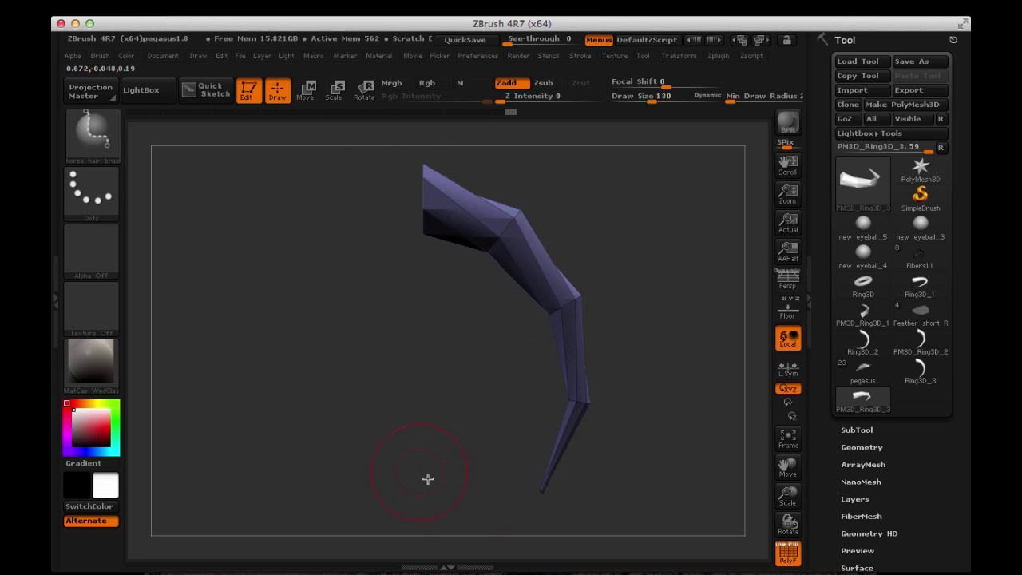
mouse_move(415, 277)
mouse_down()
mouse_move(356, 276)
mouse_move(353, 330)
mouse_move(358, 279)
mouse_move(351, 291)
mouse_move(337, 285)
mouse_move(346, 344)
mouse_move(353, 258)
mouse_move(338, 301)
mouse_move(304, 256)
mouse_up()
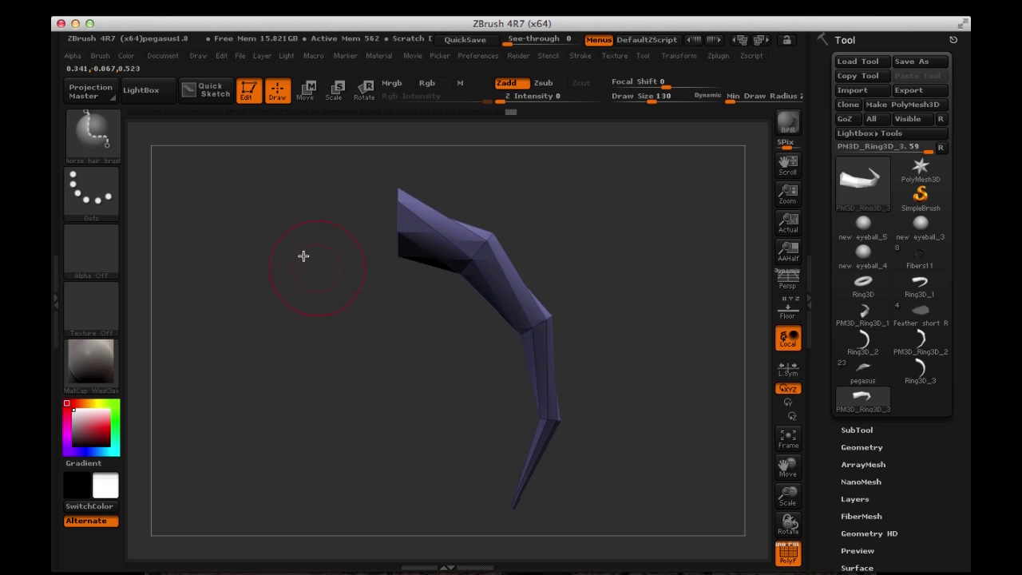
Create a new InsertMesh brush and a NanoMesh brush from the finished strand mesh
click(100, 56)
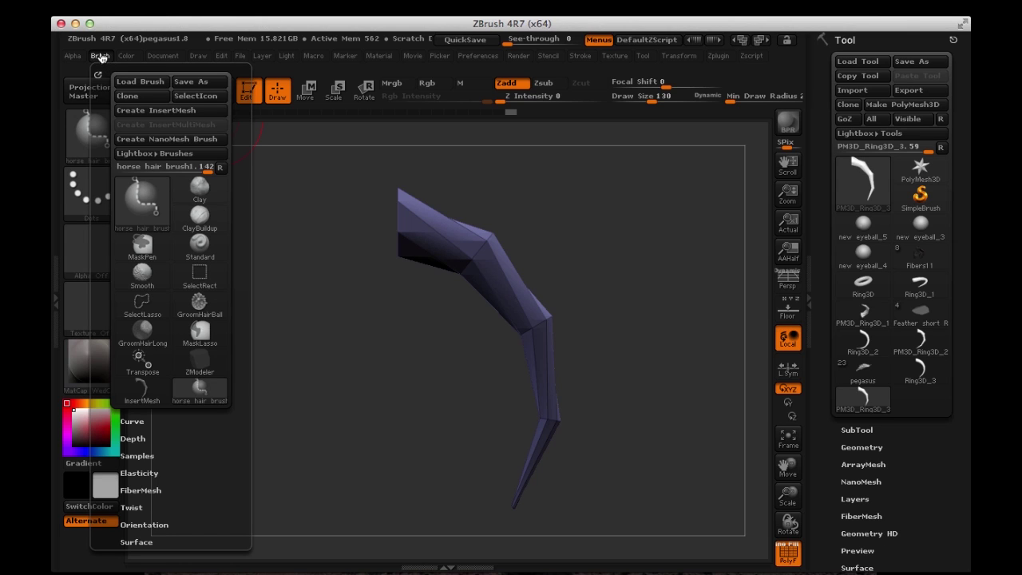
click(135, 111)
click(427, 229)
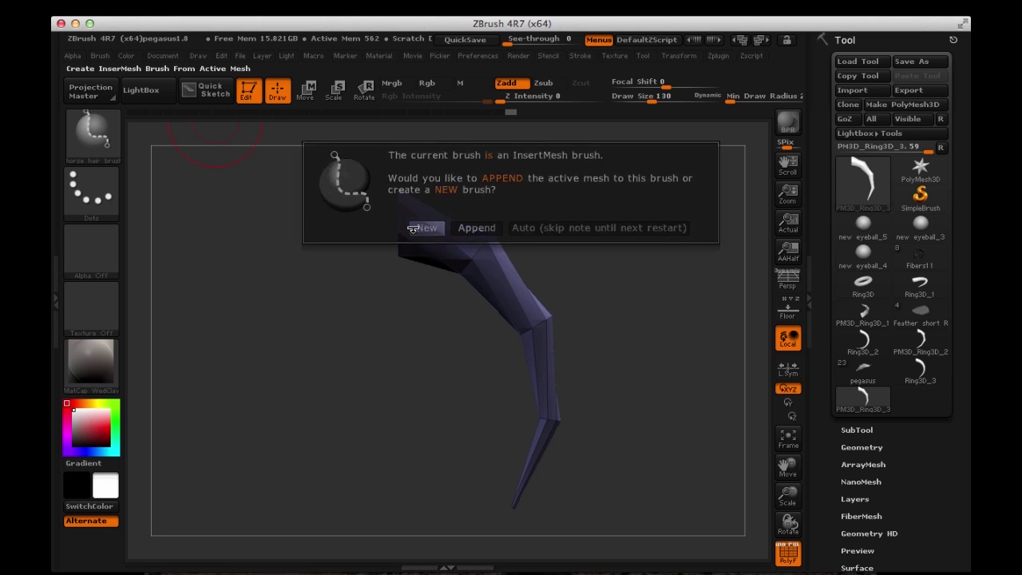
click(100, 56)
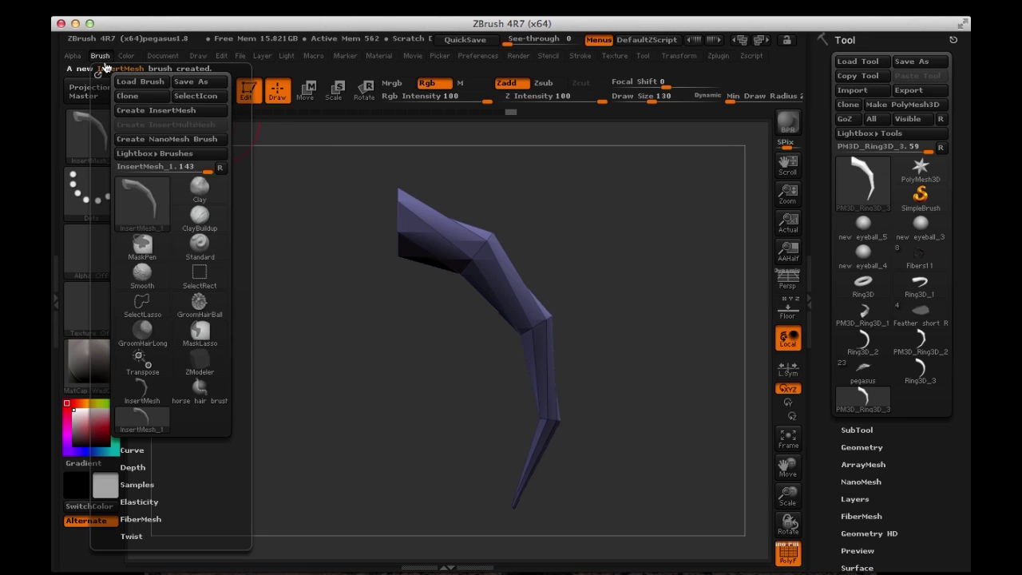
click(137, 141)
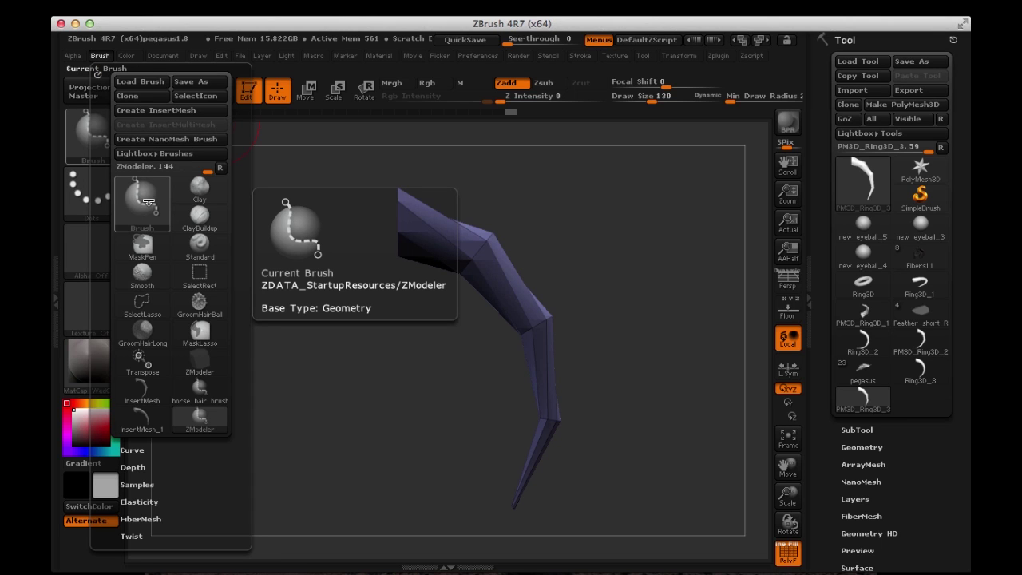
Save the new NanoMesh brush to the Desktop as the brush preset horsehair2.zbp
click(192, 82)
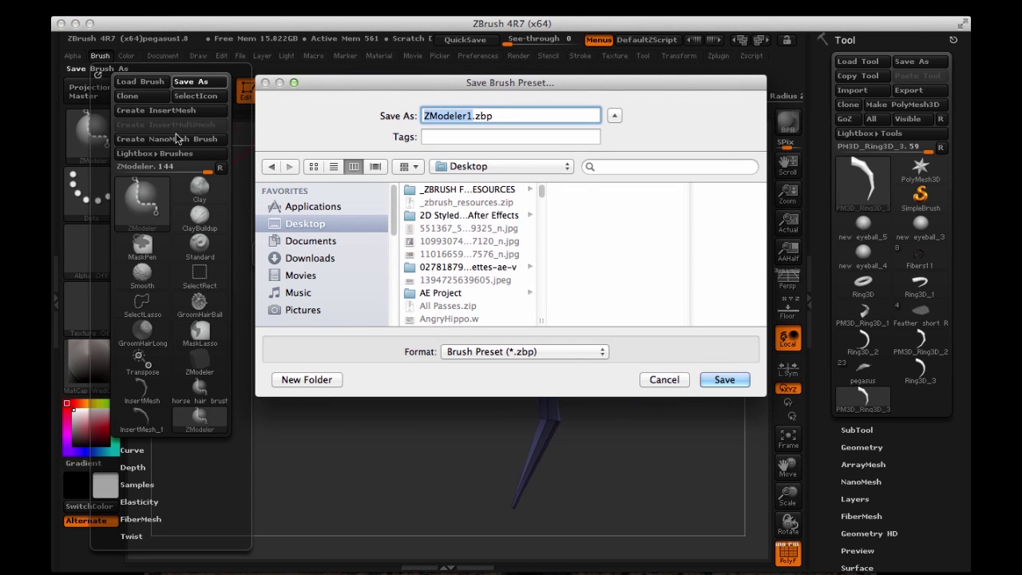
text(horsehair2)
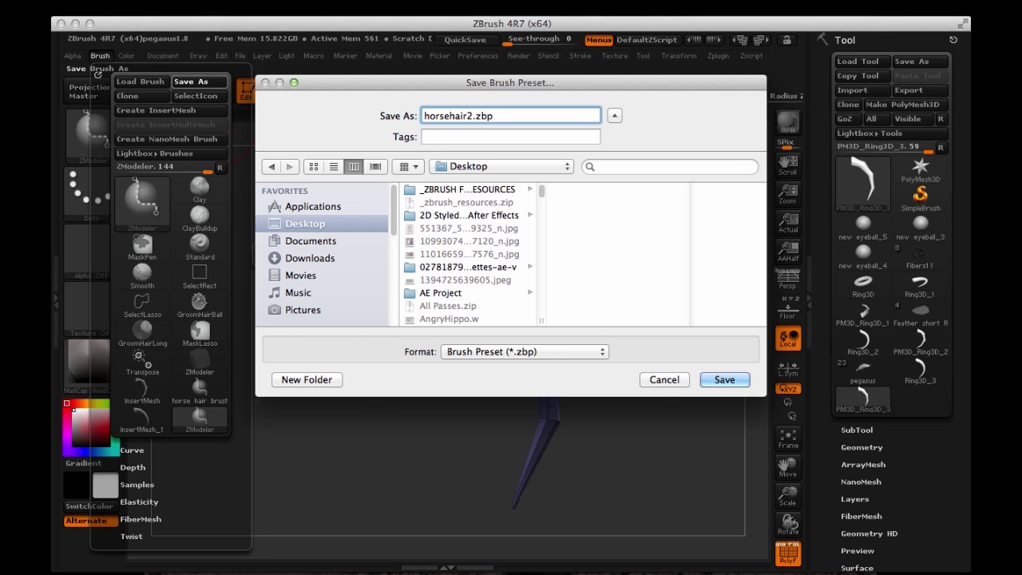
key(Return)
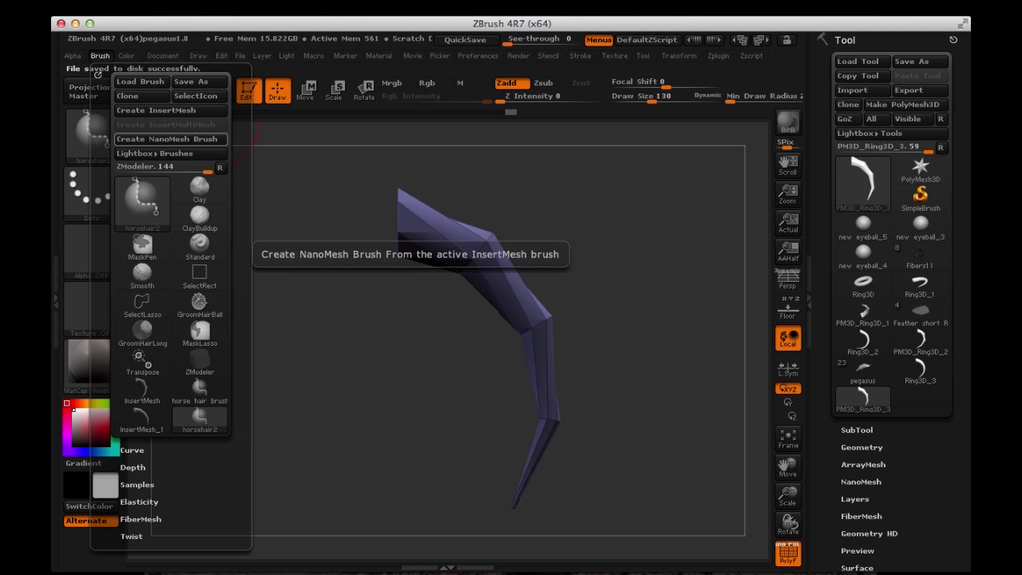
Switch the active tool from the strand mesh to Fibers11, the horse model with its fibers, and turn it upright
mouse_move(270, 294)
mouse_down()
mouse_move(255, 289)
mouse_move(276, 253)
mouse_move(274, 269)
mouse_move(274, 244)
mouse_up()
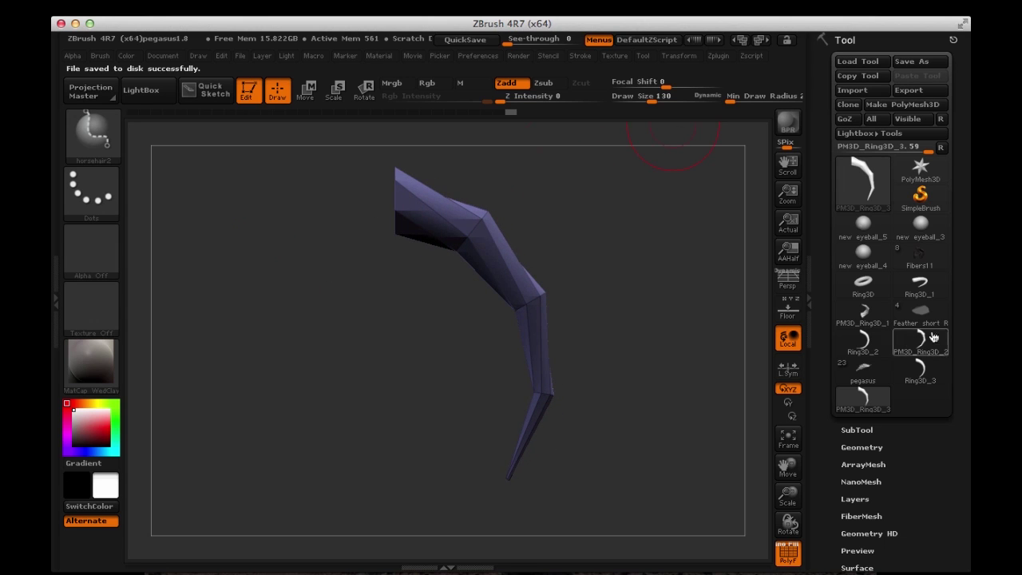
mouse_move(919, 316)
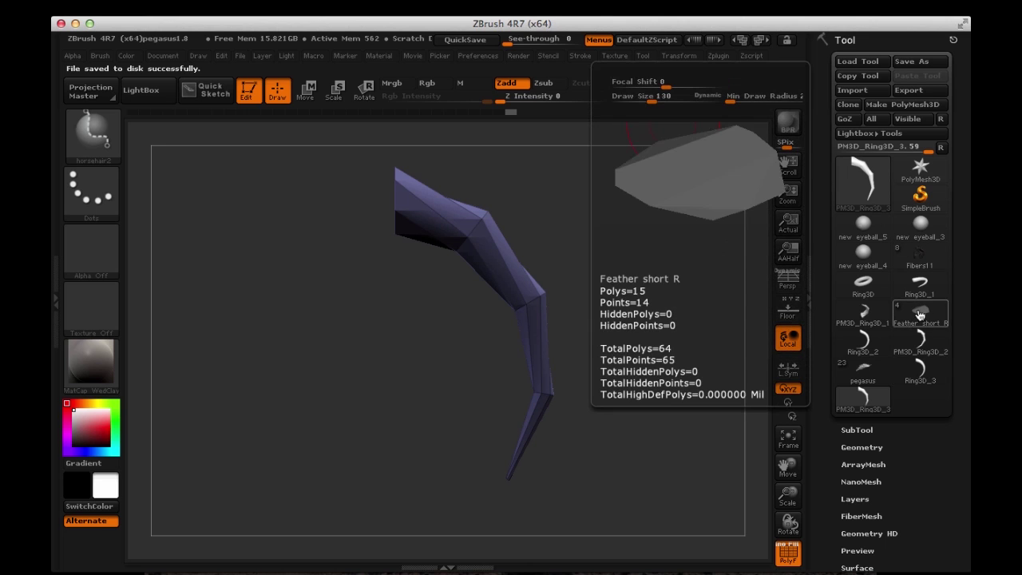
mouse_move(918, 275)
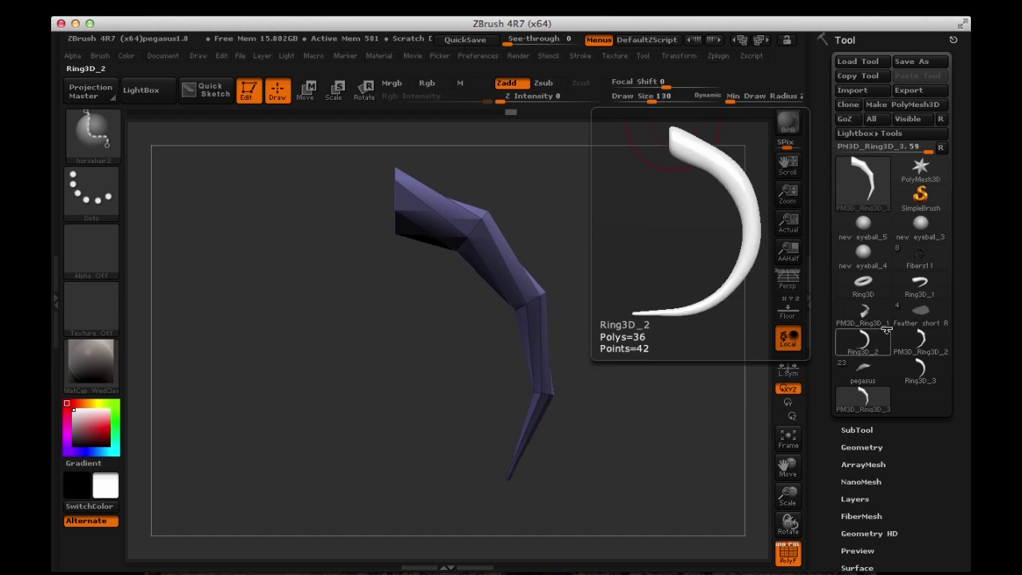
mouse_move(924, 258)
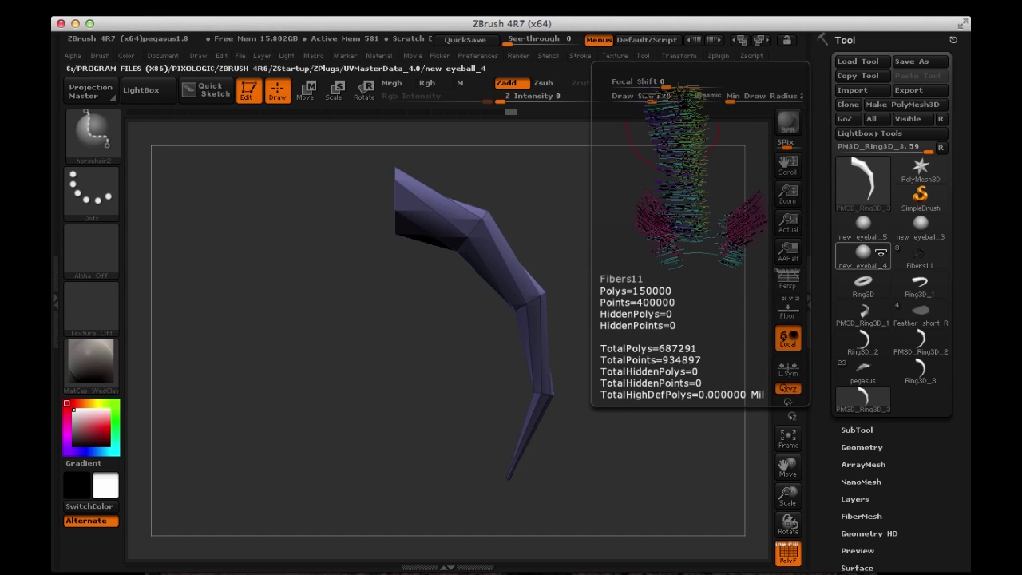
click(921, 255)
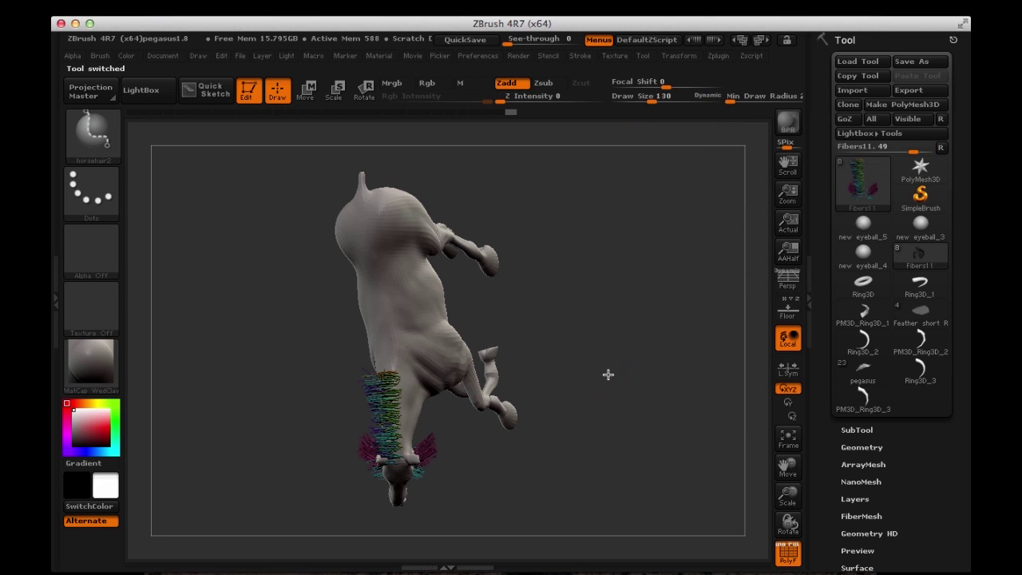
drag(609, 372, 594, 306)
Make the horse body subtool pegasus1_4 active and hide the Fibers11 subtool
click(844, 433)
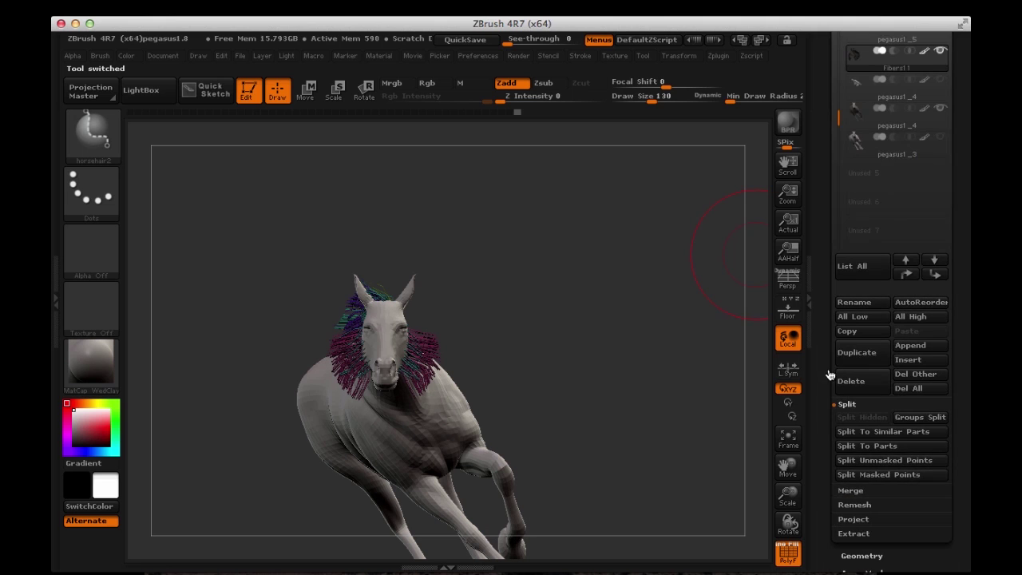
scroll(824, 149, up, 3)
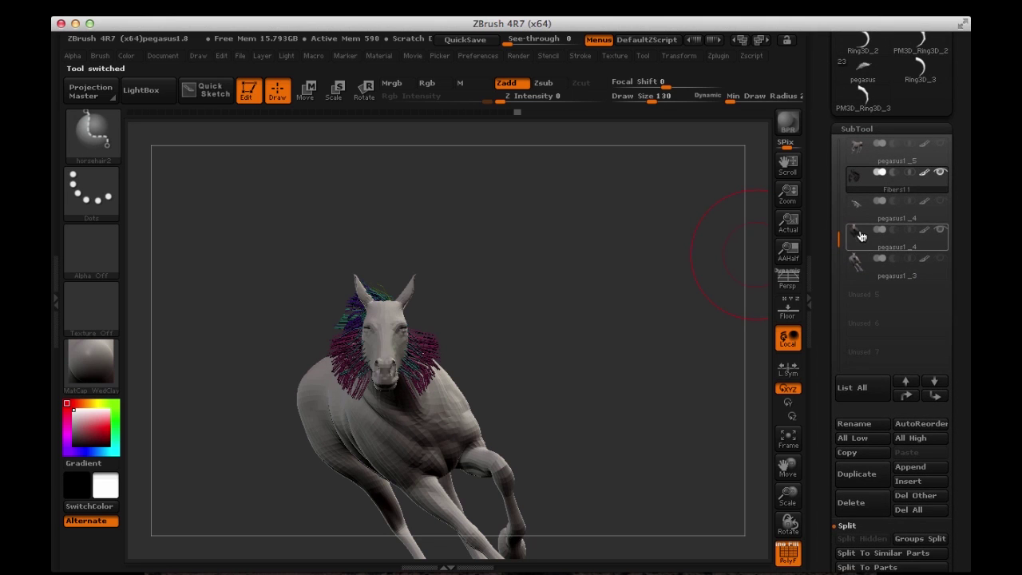
mouse_move(848, 229)
drag(568, 271, 662, 206)
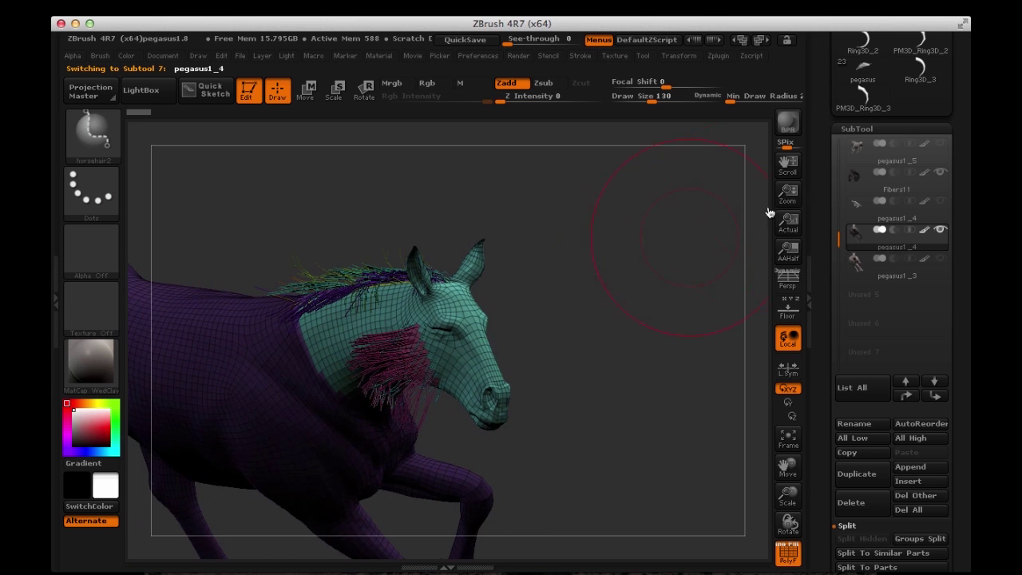
click(934, 173)
drag(643, 273, 707, 273)
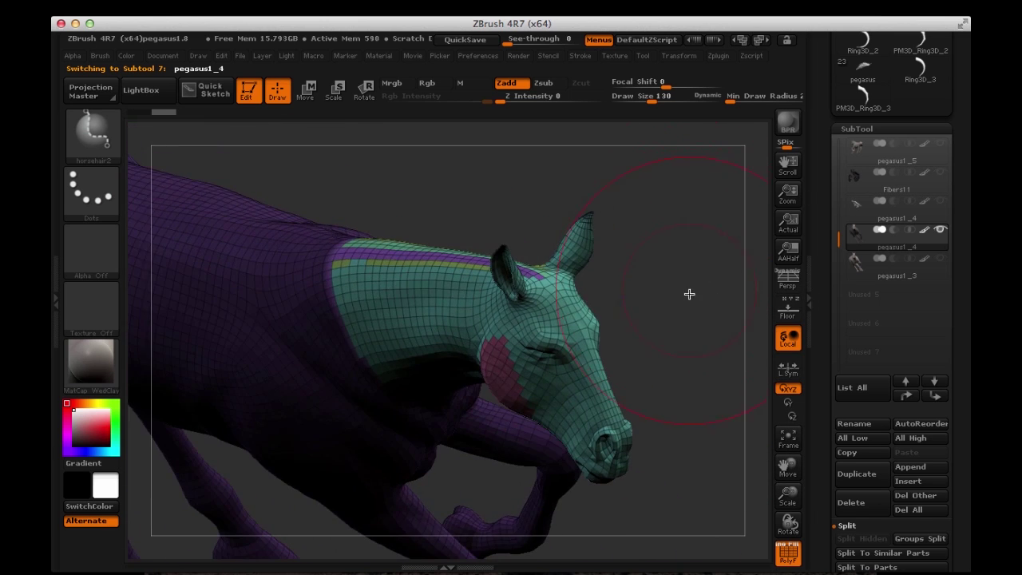
mouse_move(693, 232)
mouse_down()
mouse_move(668, 216)
mouse_move(691, 251)
mouse_move(686, 223)
mouse_move(704, 215)
mouse_move(575, 220)
mouse_up()
Hide the purple body polygroup so that only the horse's head and neck are shown
key(ctrl+shift)
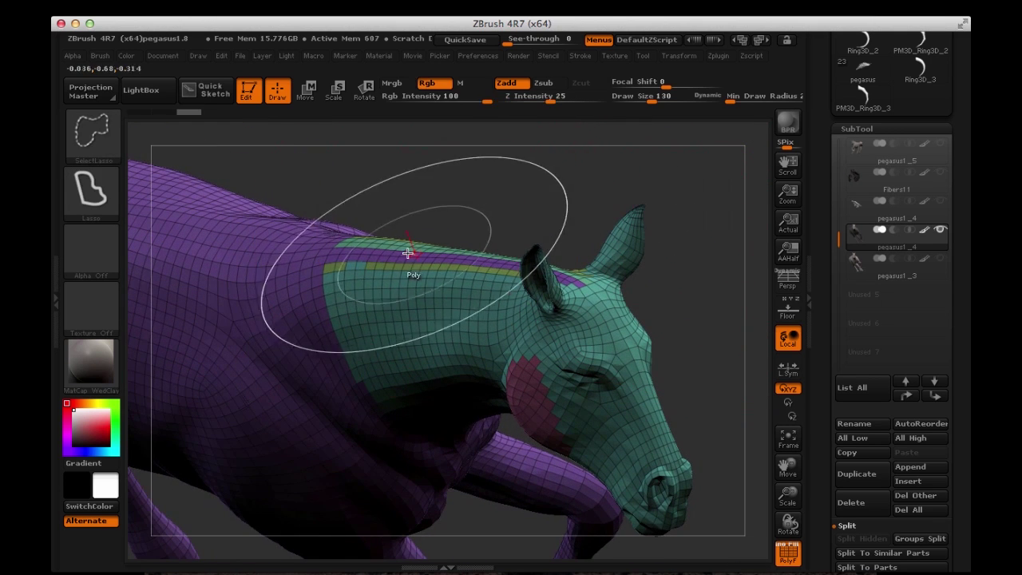
ctrl+shift+click(292, 246)
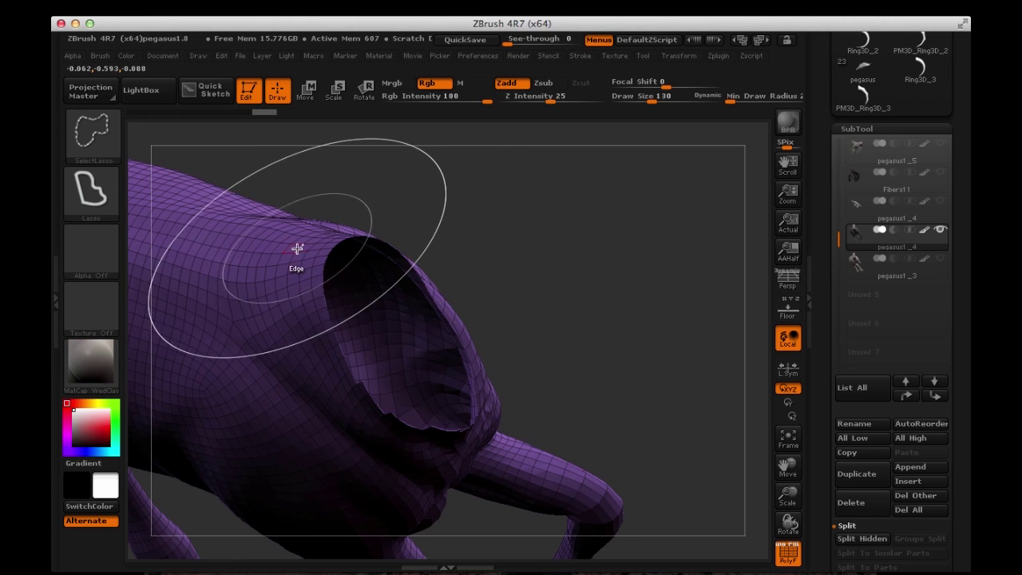
ctrl+shift+click(296, 244)
mouse_move(426, 178)
alt+mouse_down()
mouse_move(384, 259)
mouse_move(373, 237)
alt+mouse_up()
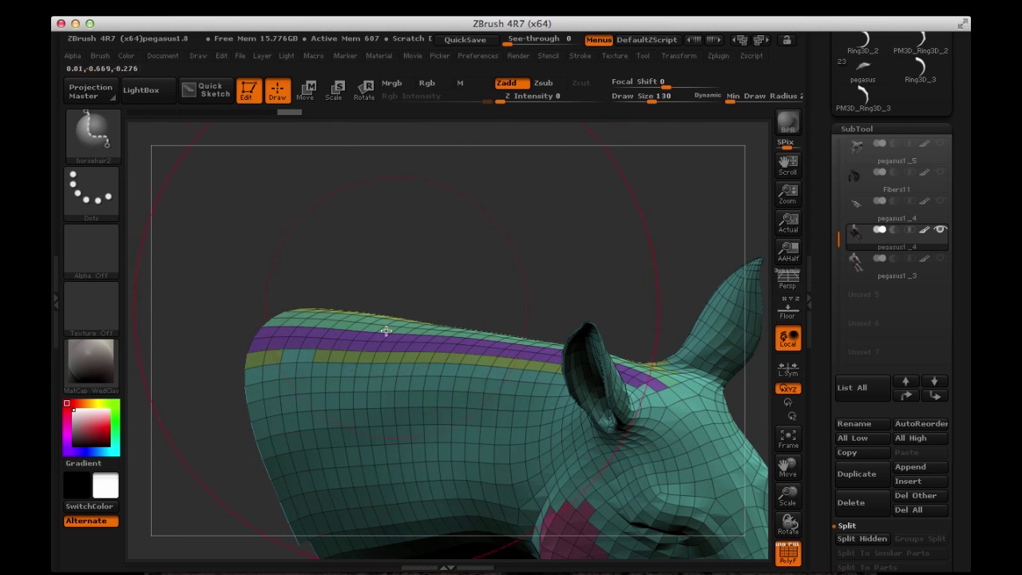
Set the ZModeler polygon action Insert NanoMesh to target Polygroup All, and reduce the draw size to 25
key(space)
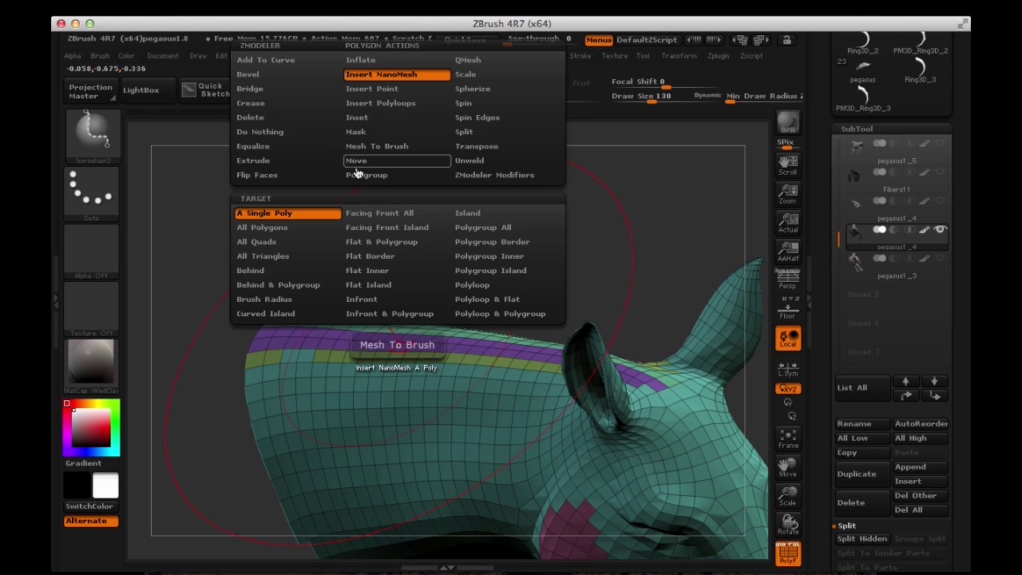
click(475, 231)
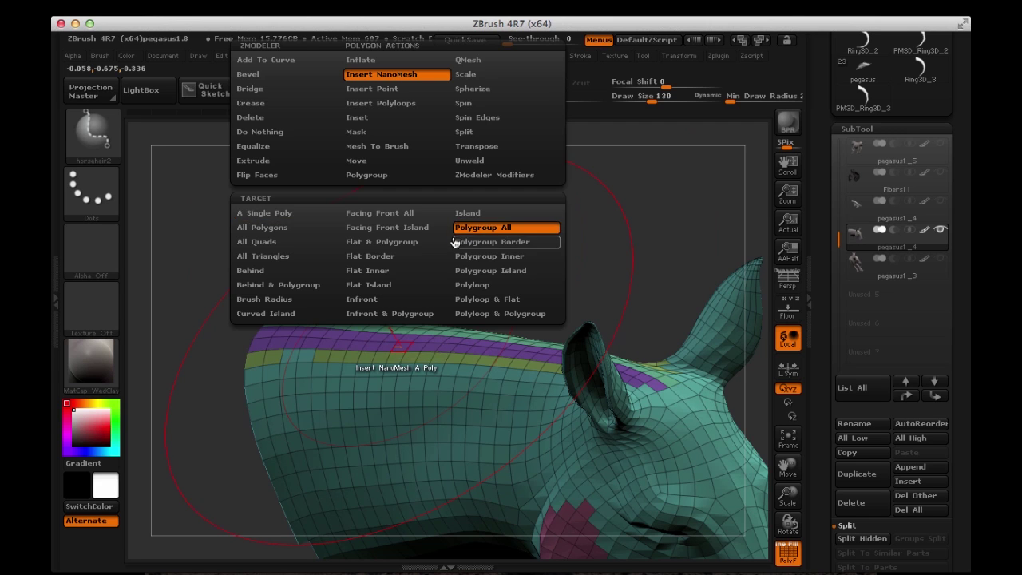
mouse_move(468, 228)
mouse_down()
mouse_move(464, 290)
mouse_move(317, 253)
mouse_move(362, 192)
mouse_move(303, 253)
mouse_move(325, 308)
mouse_move(301, 313)
mouse_move(269, 262)
mouse_move(375, 228)
mouse_up()
key(s)
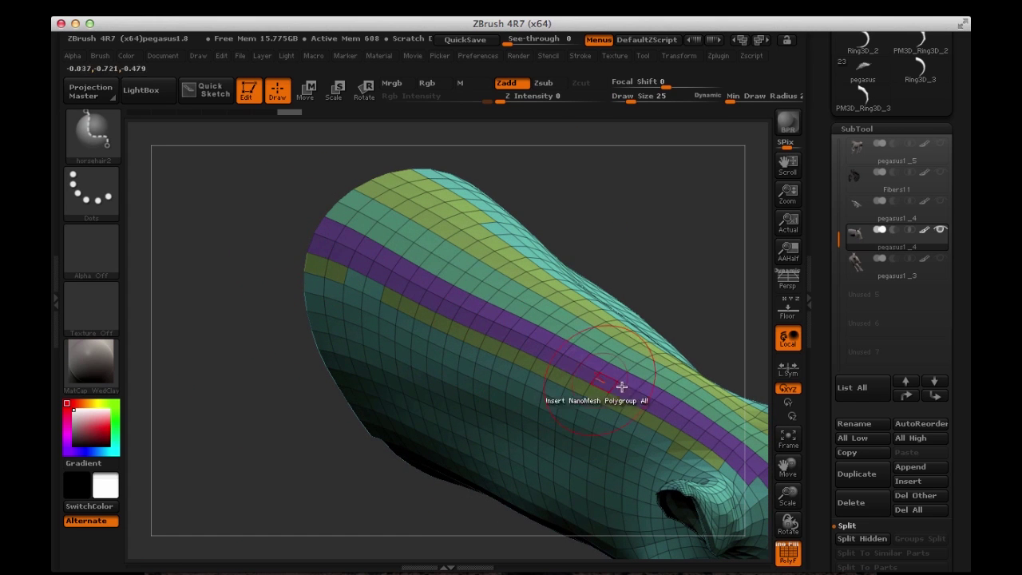
Insert the horsehair NanoMesh on the purple polygroup strip along the side of the mane
drag(280, 207, 255, 199)
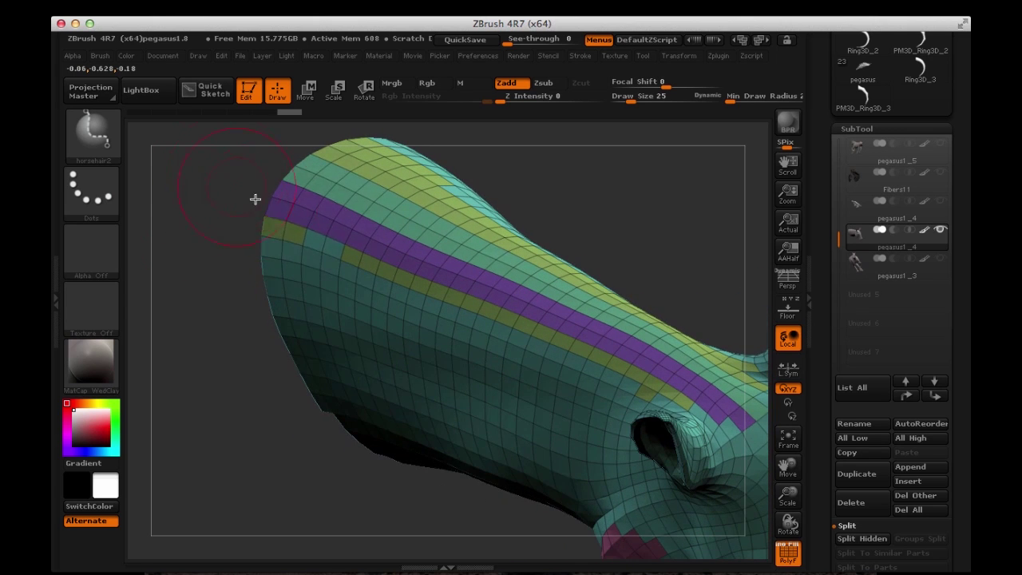
click(327, 209)
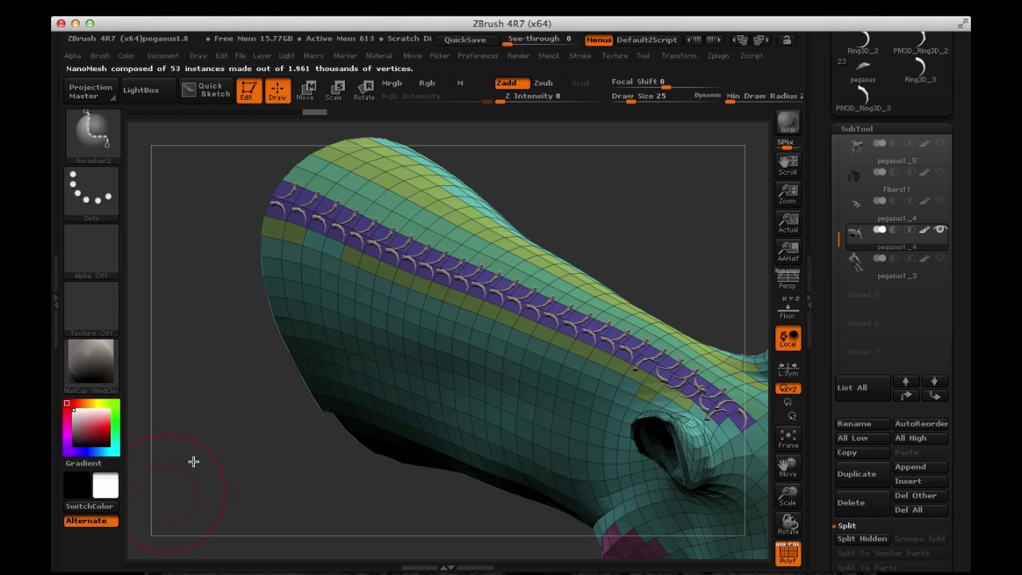
drag(235, 393, 194, 407)
Open the NanoMesh settings and change the strands' placement mode from proportional to Fit
scroll(826, 356, down, 5)
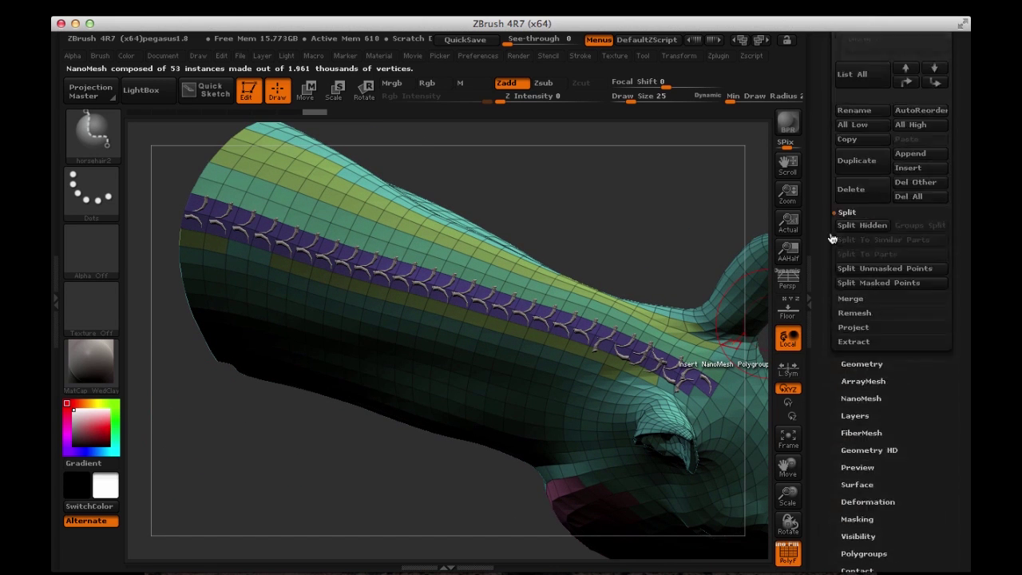
click(854, 349)
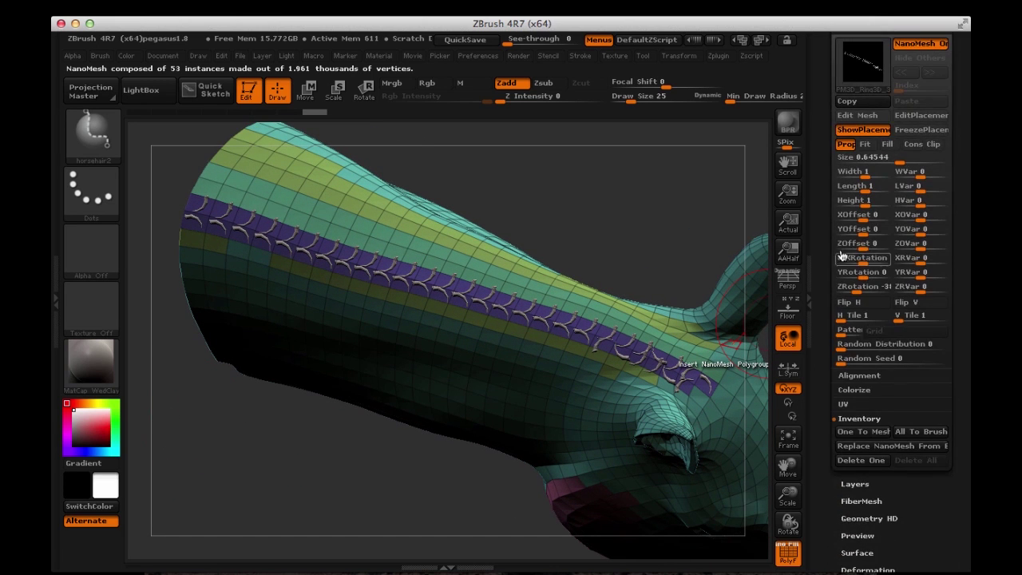
scroll(828, 260, up, 3)
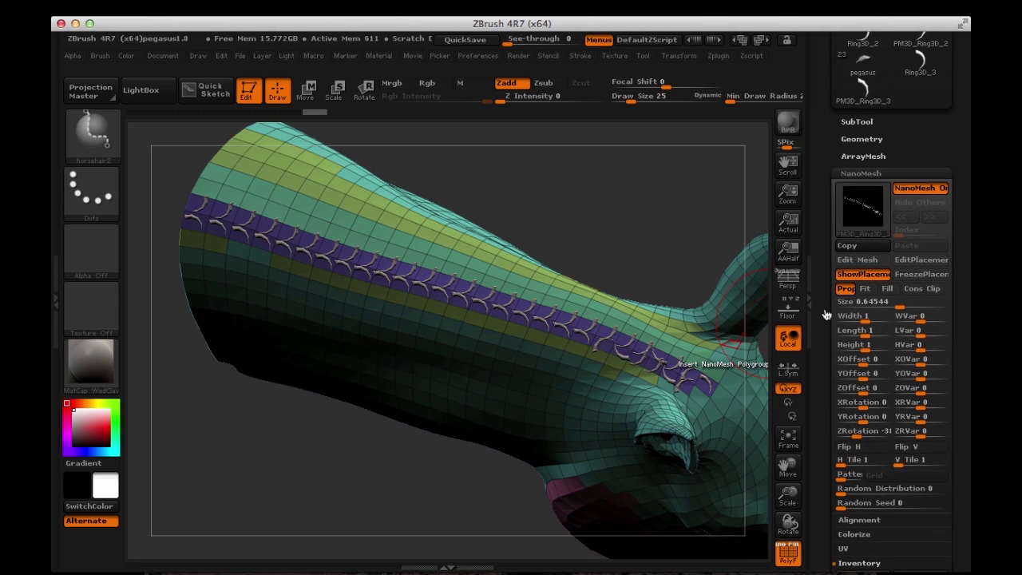
scroll(824, 275, down, 1)
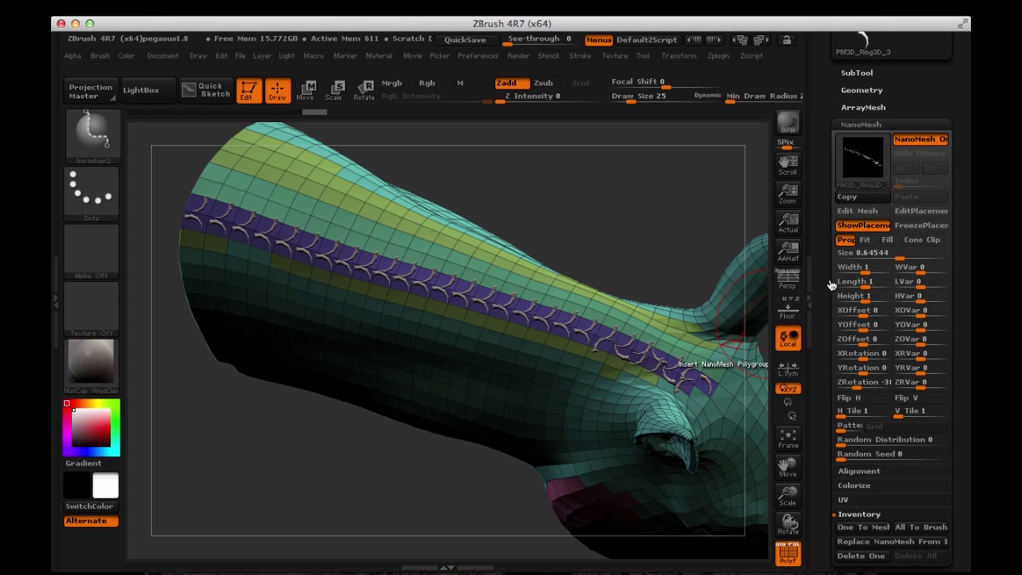
scroll(831, 274, down, 2)
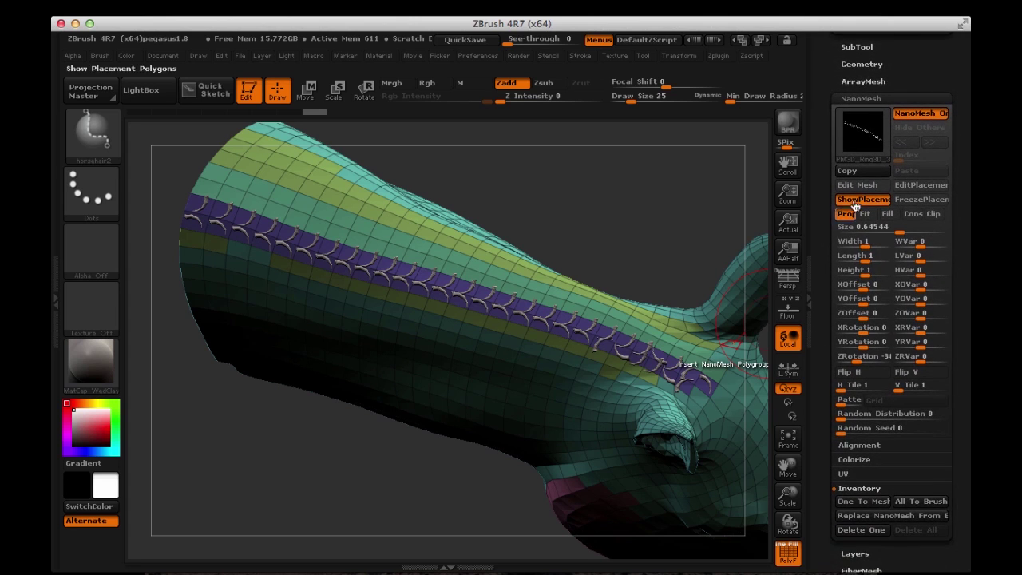
click(866, 215)
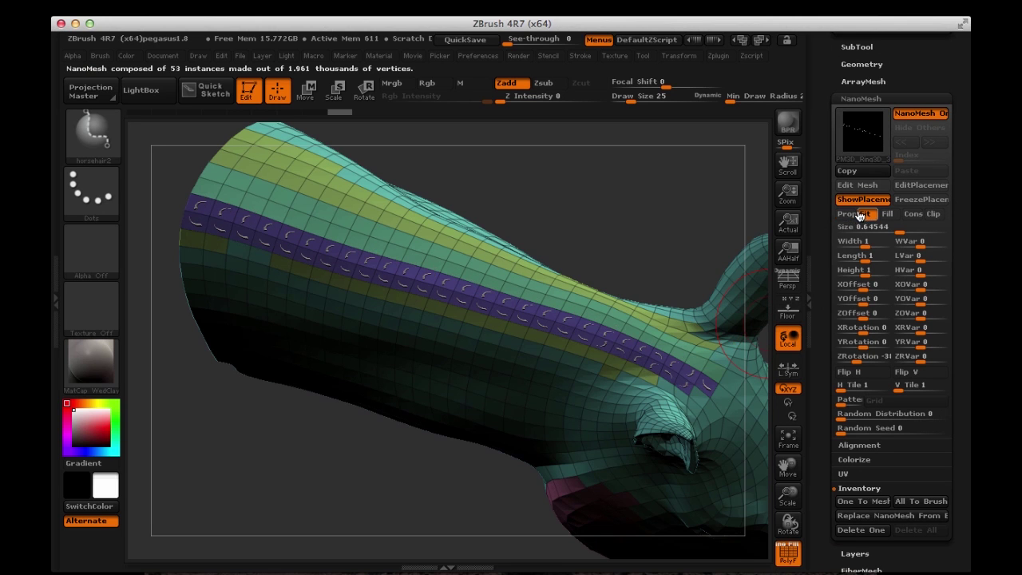
Set the alignment of the NanoMesh strands to Align To Normal
scroll(824, 261, down, 3)
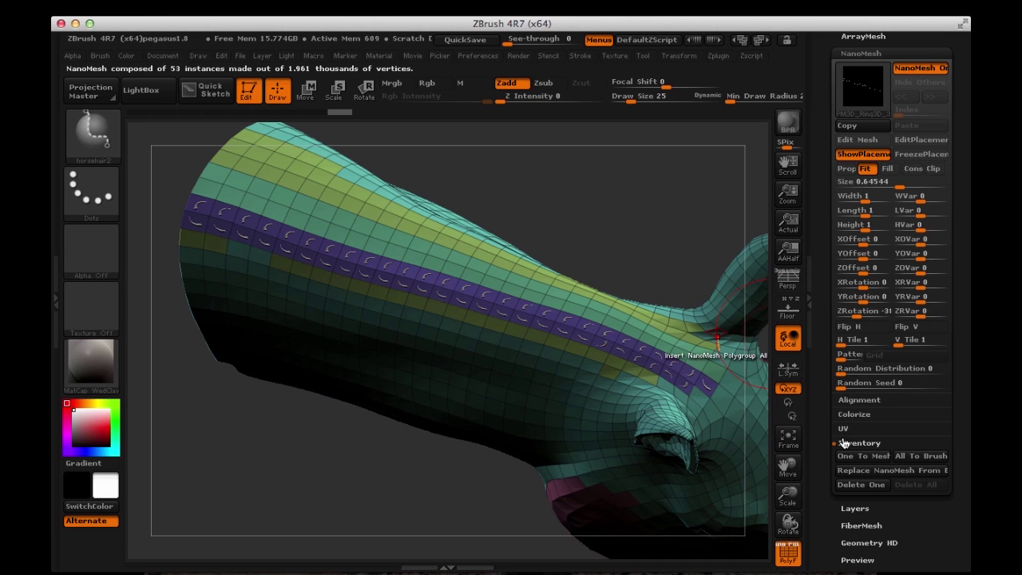
click(851, 400)
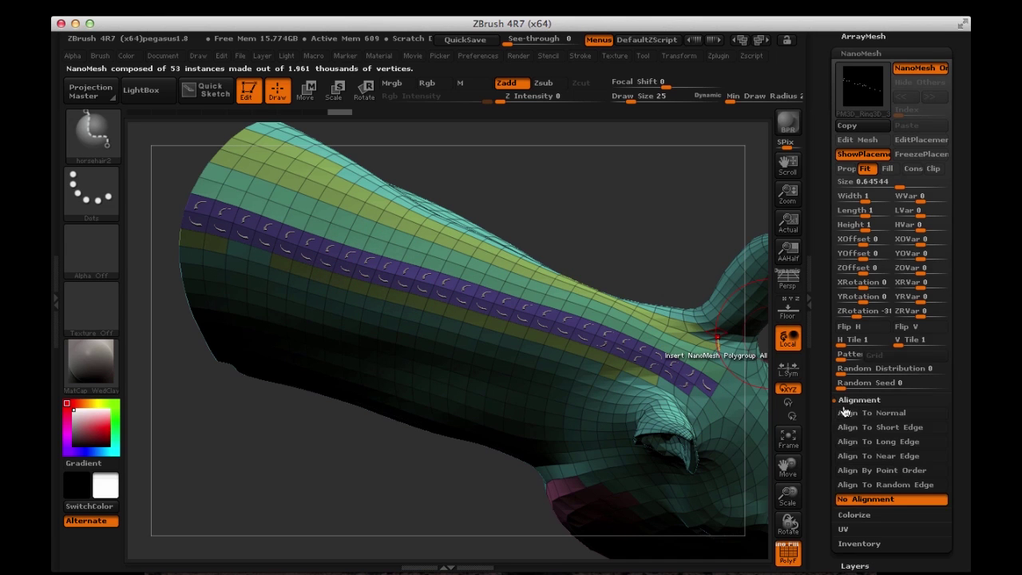
click(853, 414)
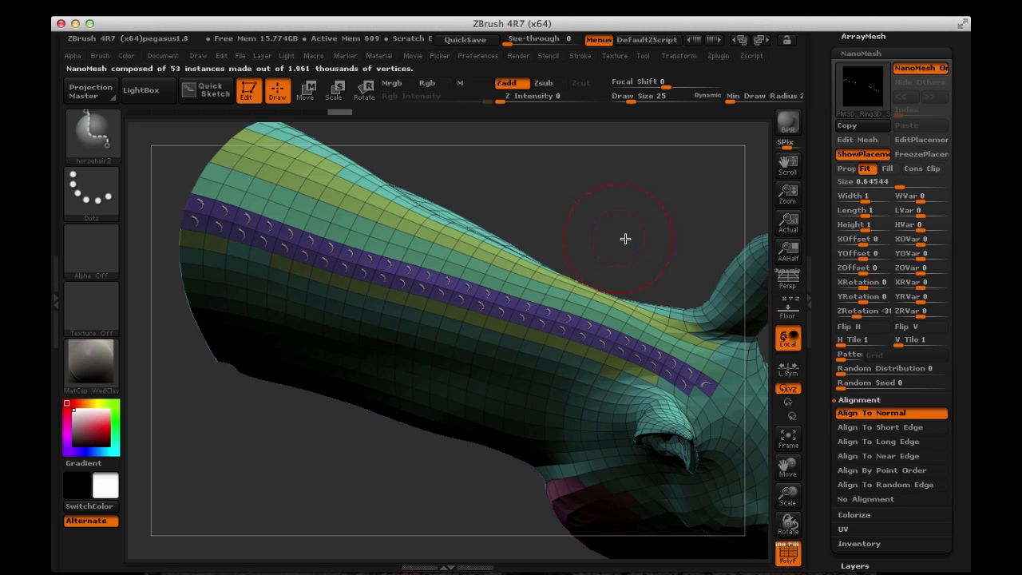
drag(625, 237, 609, 216)
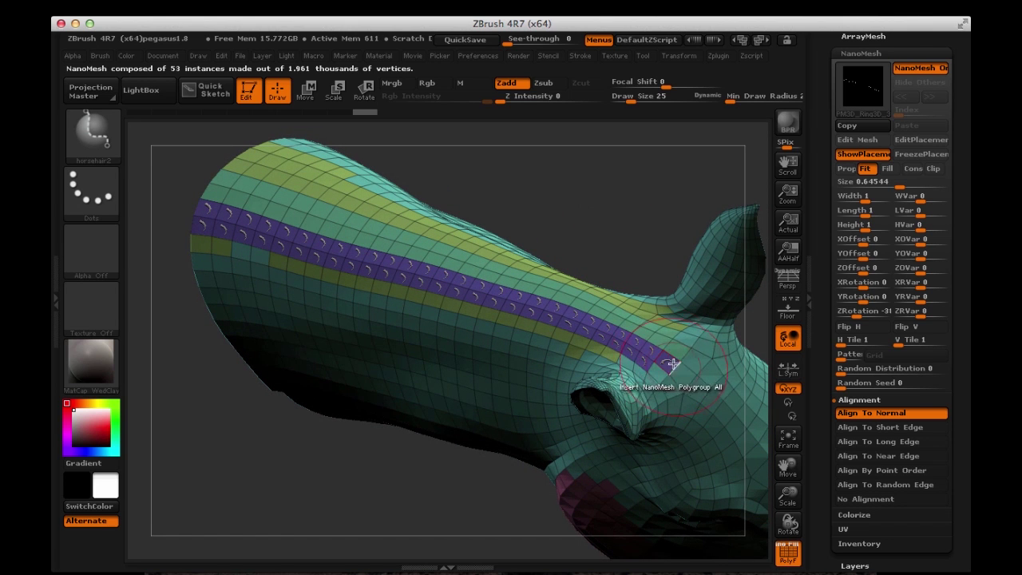
Enlarge the NanoMesh strands to size 4.87627 and rotate them with YRotation 98 and ZRotation 0
mouse_move(340, 439)
mouse_down()
mouse_move(279, 450)
mouse_move(217, 433)
mouse_move(221, 449)
mouse_move(224, 399)
mouse_move(226, 428)
mouse_move(237, 410)
mouse_up()
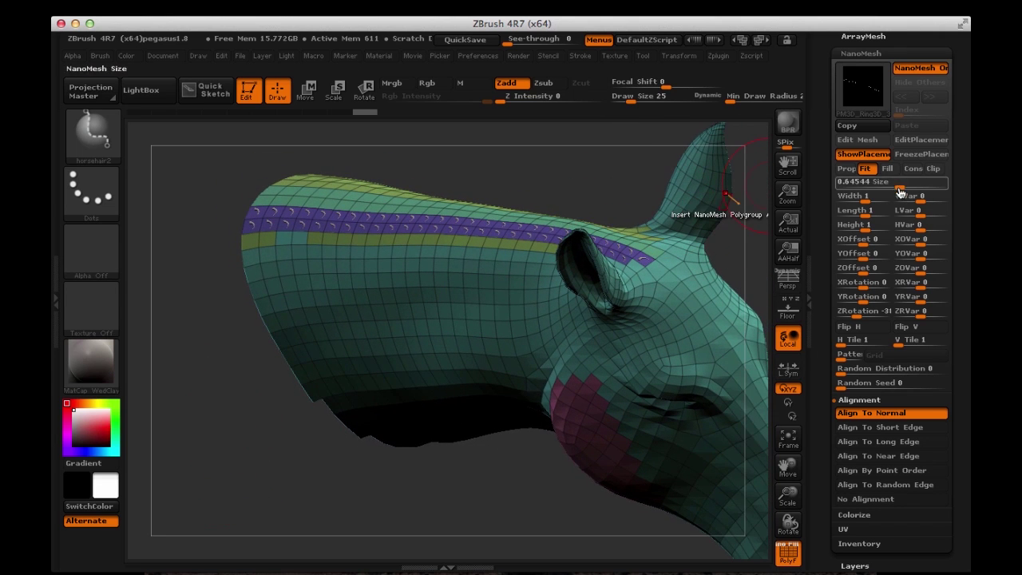
drag(899, 188, 929, 185)
drag(265, 442, 258, 406)
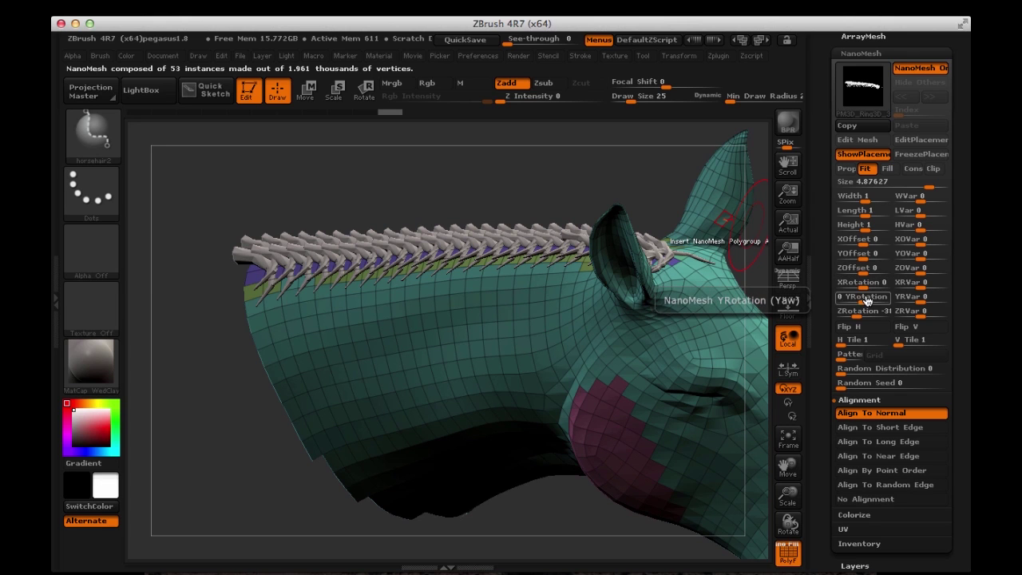
drag(861, 320, 872, 299)
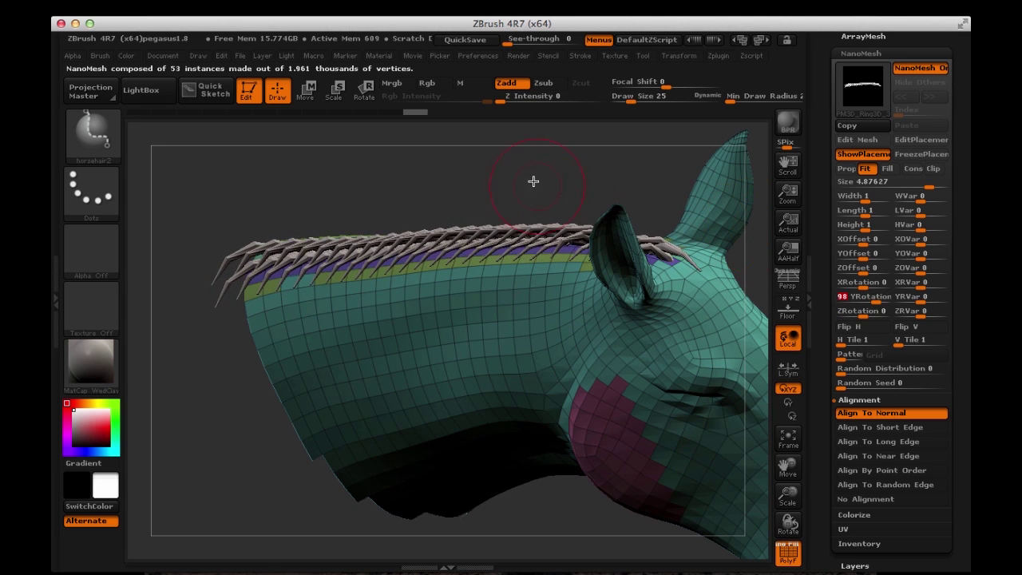
Shift the NanoMesh strands on the neck with an XOffset of -0.2651 and a YOffset of about -0.02
mouse_move(533, 182)
mouse_down()
mouse_move(630, 149)
mouse_move(616, 224)
mouse_move(610, 199)
mouse_move(629, 253)
mouse_move(630, 232)
mouse_move(618, 259)
mouse_up()
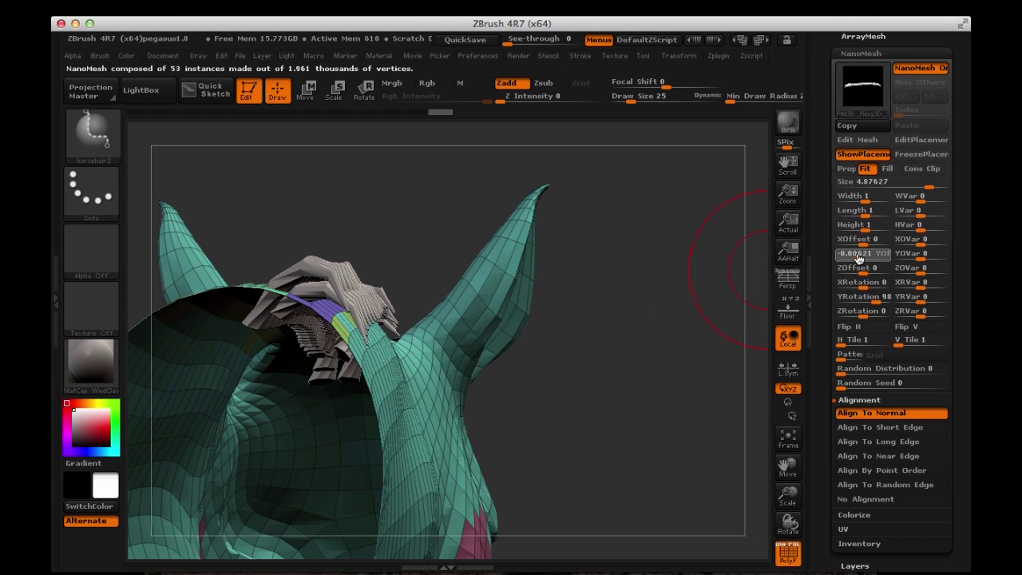
mouse_move(861, 258)
mouse_down()
mouse_move(861, 243)
mouse_move(846, 246)
mouse_up()
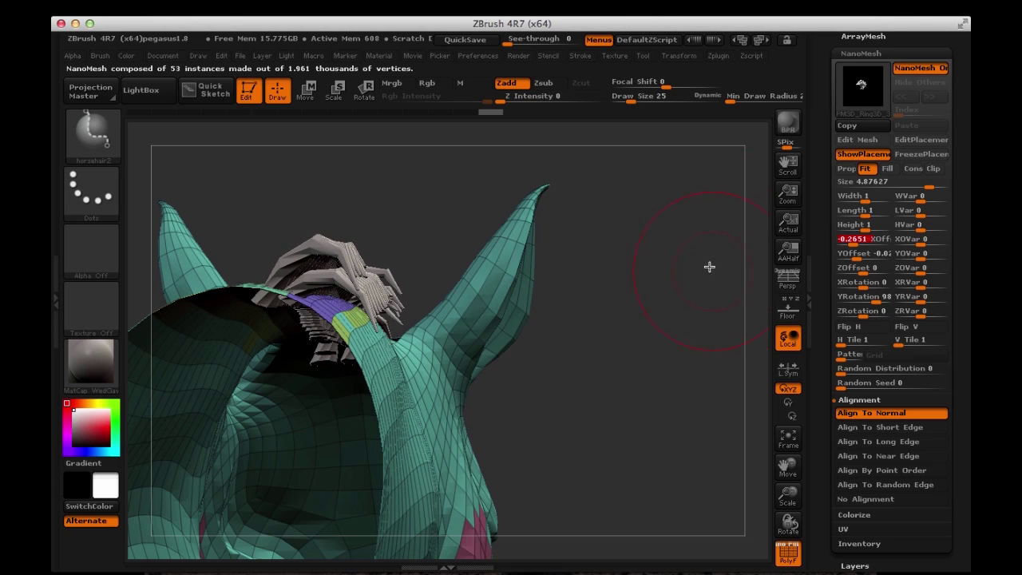
Lengthen the NanoMesh strands to a Length of 2.11375 and shift them with a ZOffset of about -0.37
drag(709, 266, 692, 274)
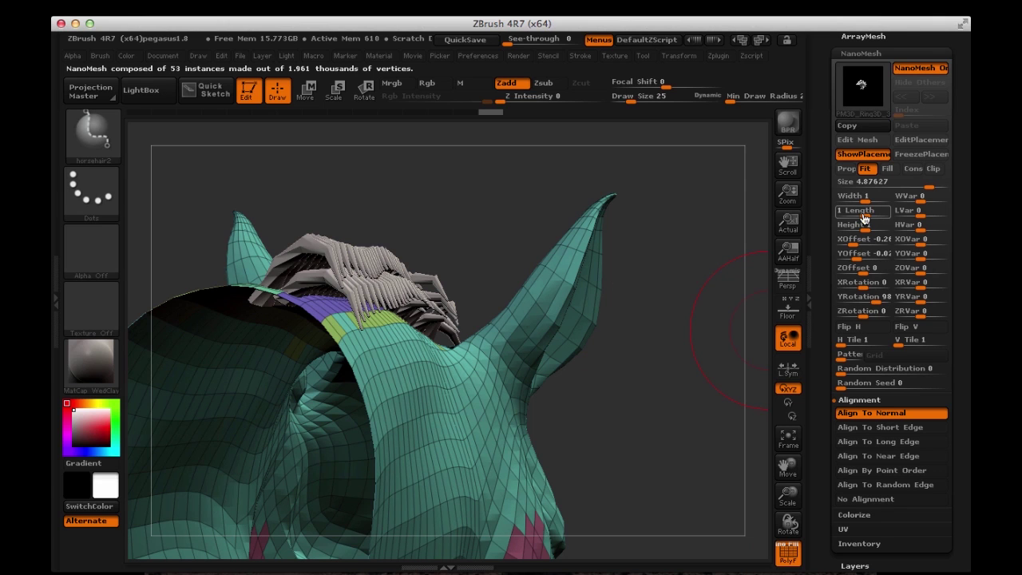
mouse_move(863, 217)
mouse_down()
mouse_move(873, 217)
mouse_move(860, 217)
mouse_up()
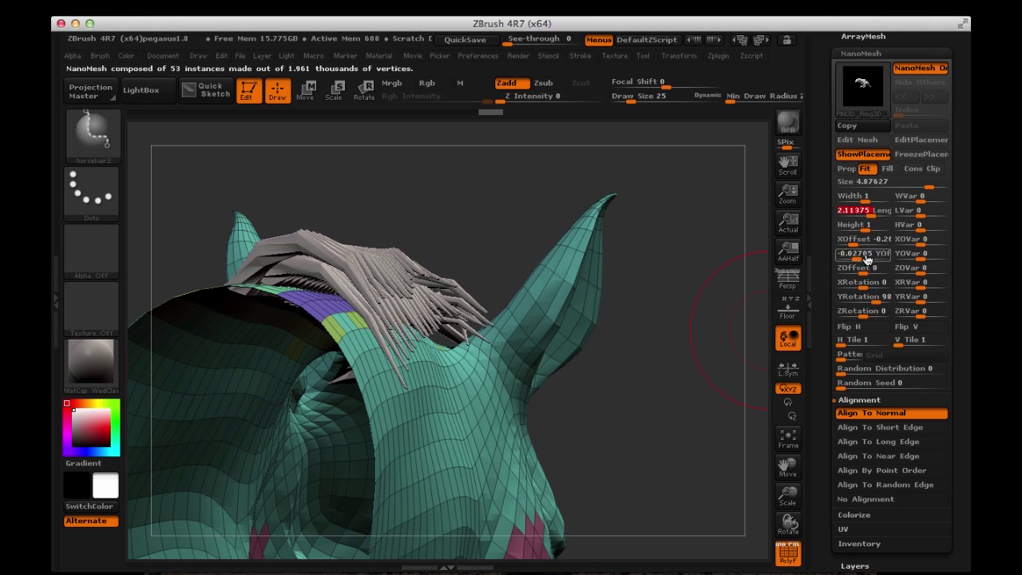
drag(862, 275, 854, 273)
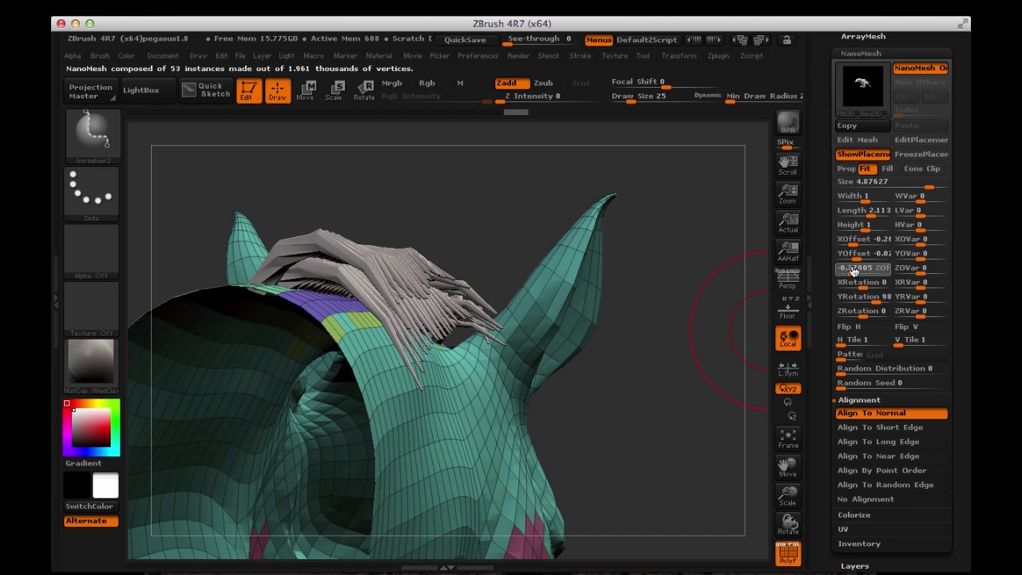
Check the strands from several angles and convert the NanoMesh instances into real geometry with One To Mesh
mouse_move(704, 232)
mouse_down()
mouse_move(714, 327)
mouse_move(705, 263)
mouse_move(698, 269)
mouse_move(596, 221)
mouse_move(566, 229)
mouse_move(479, 164)
mouse_move(542, 177)
mouse_move(510, 167)
mouse_move(618, 301)
mouse_up()
drag(569, 239, 562, 301)
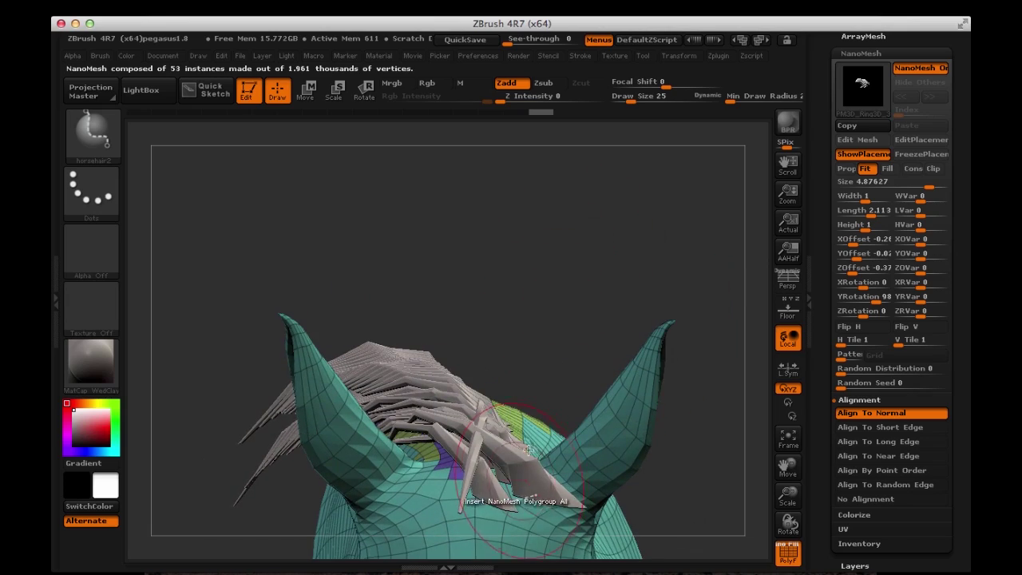
drag(528, 450, 522, 273)
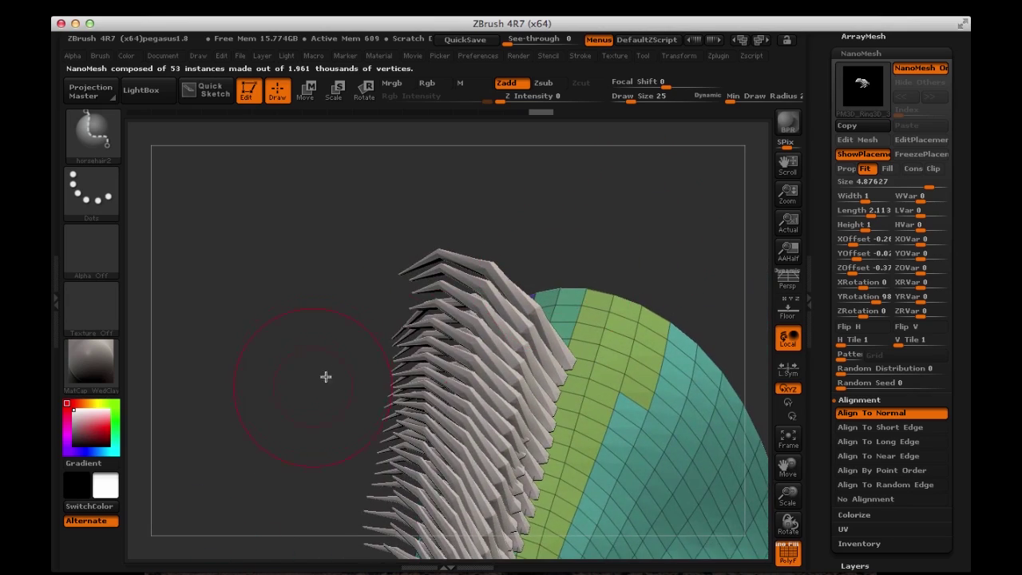
drag(325, 376, 300, 268)
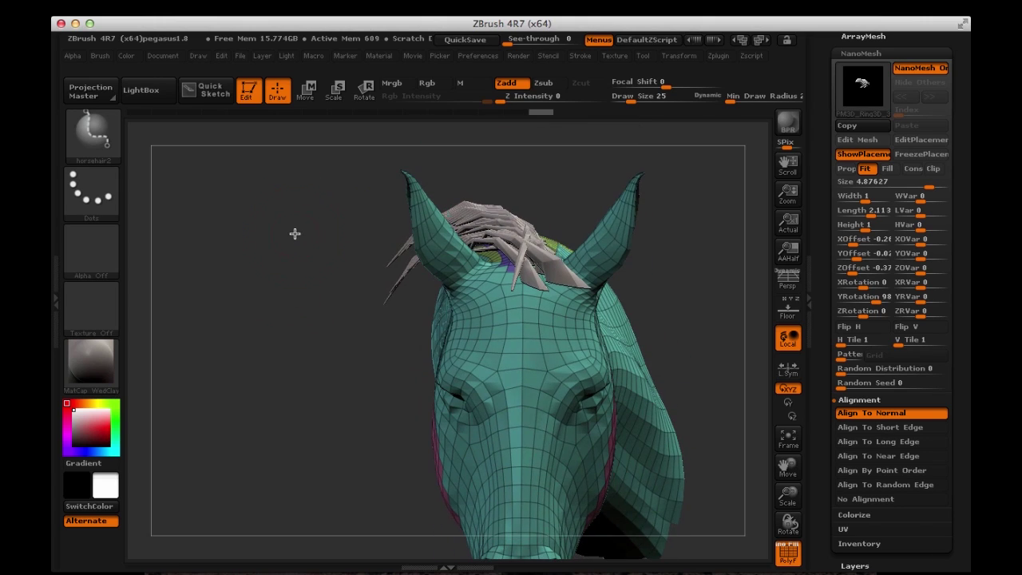
mouse_move(722, 318)
mouse_down()
mouse_move(721, 296)
mouse_move(701, 311)
mouse_move(701, 269)
mouse_move(679, 301)
mouse_move(684, 329)
mouse_up()
drag(657, 247, 431, 373)
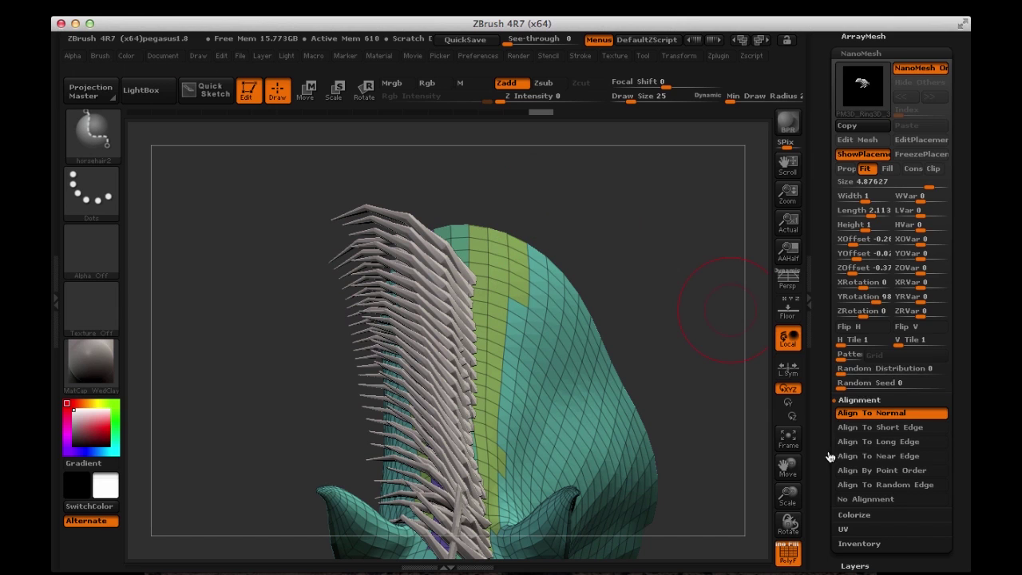
scroll(866, 302, down, 5)
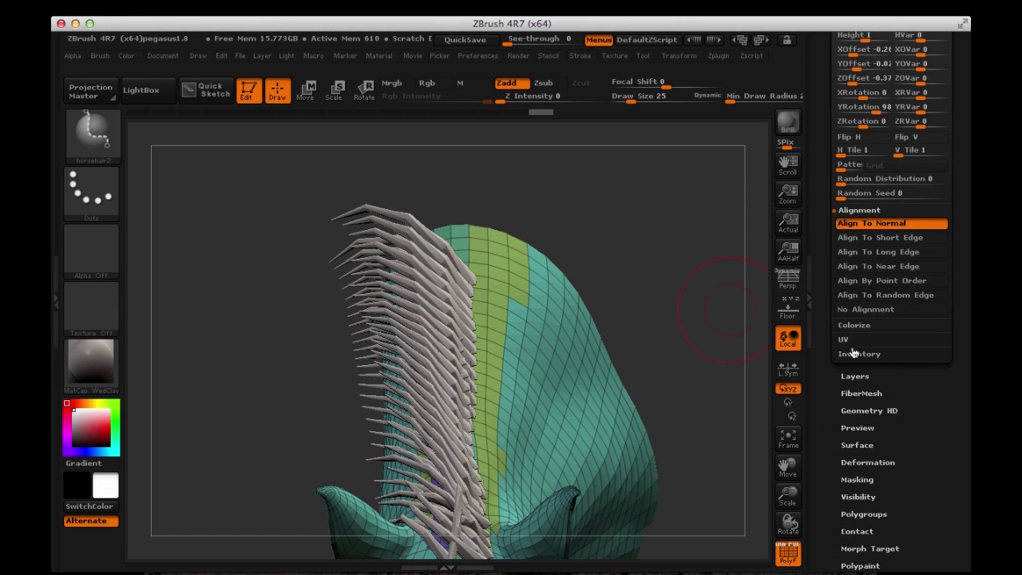
click(857, 354)
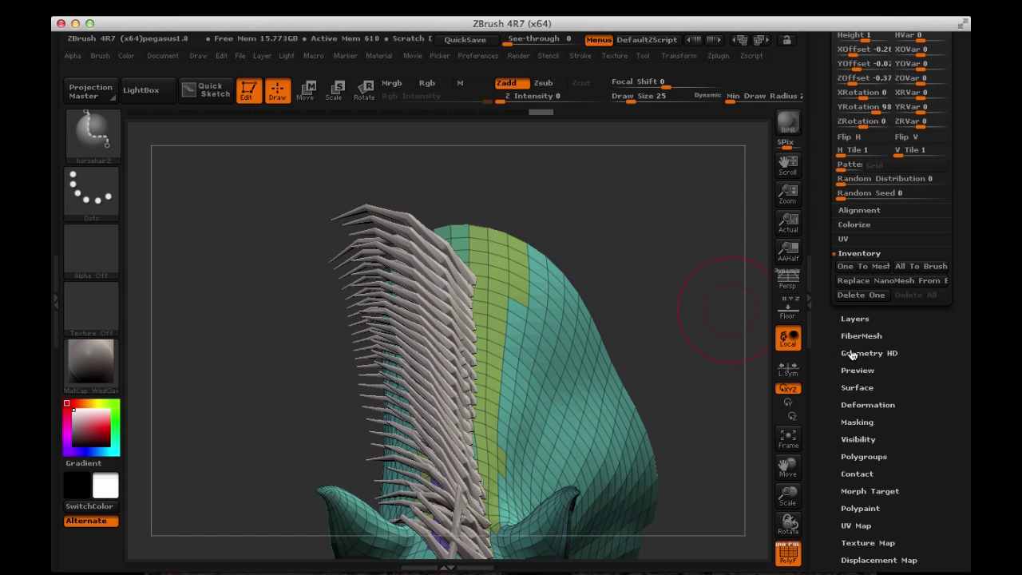
click(857, 268)
Isolate the hair strands' polygroup and split the hidden horse body off into its own subtool
drag(309, 361, 340, 346)
key(ctrl+shift)
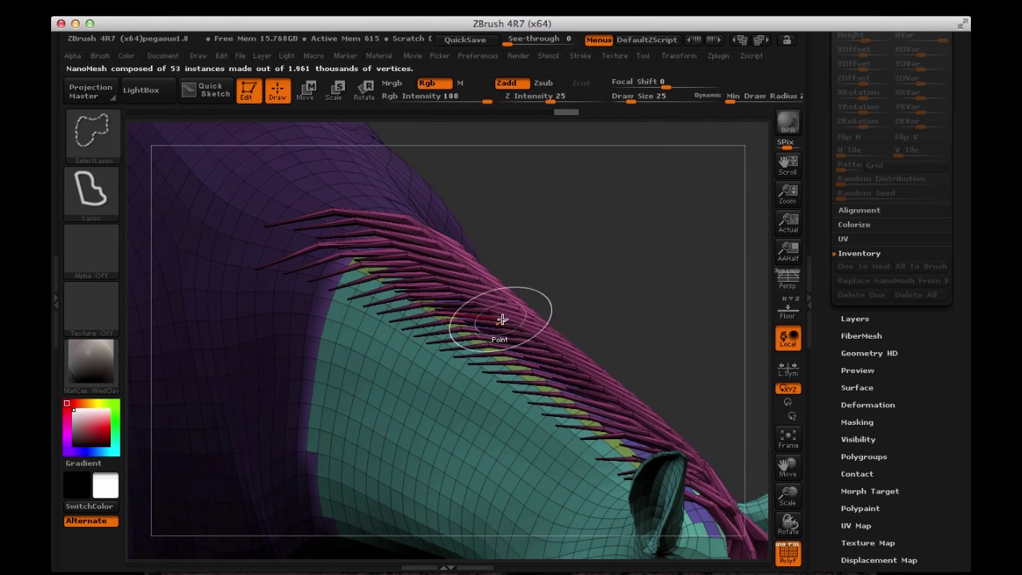
ctrl+shift+click(510, 316)
drag(567, 258, 528, 255)
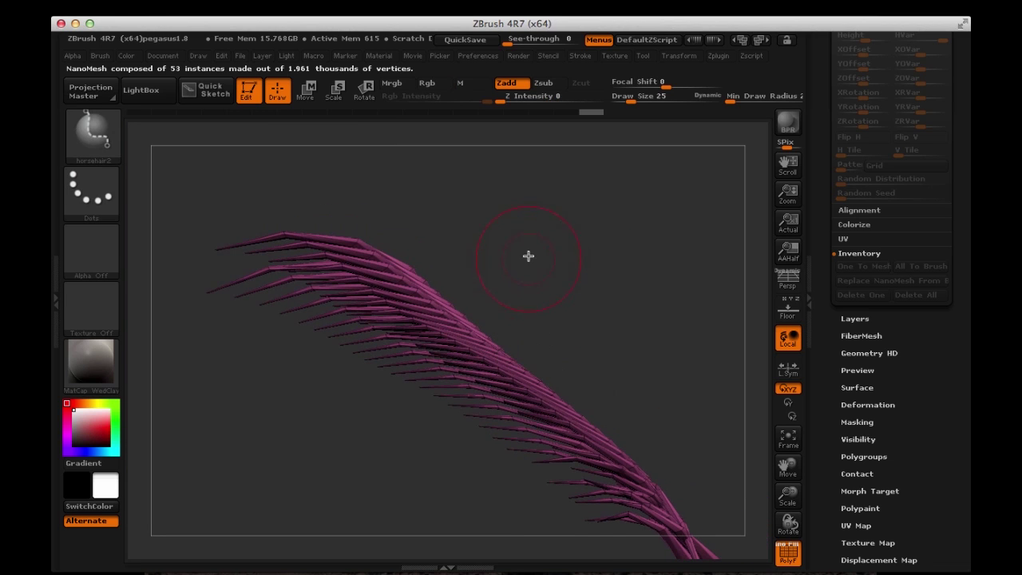
scroll(829, 220, up, 8)
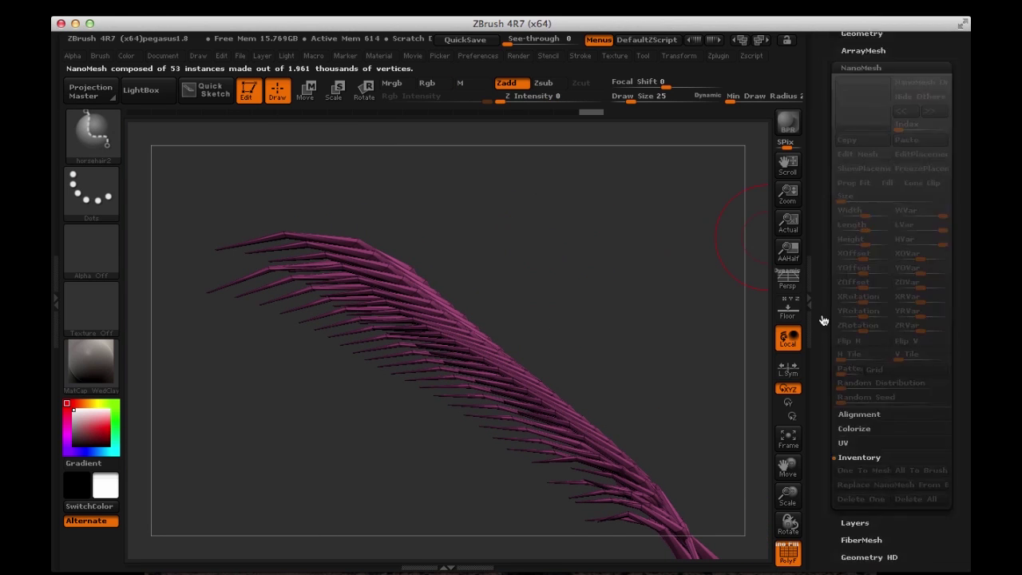
click(853, 152)
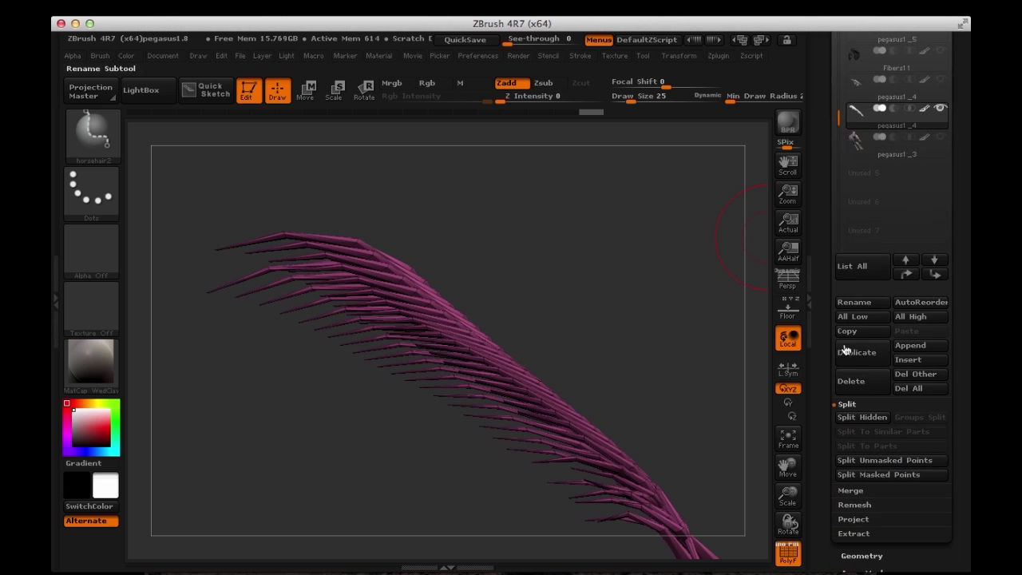
click(848, 418)
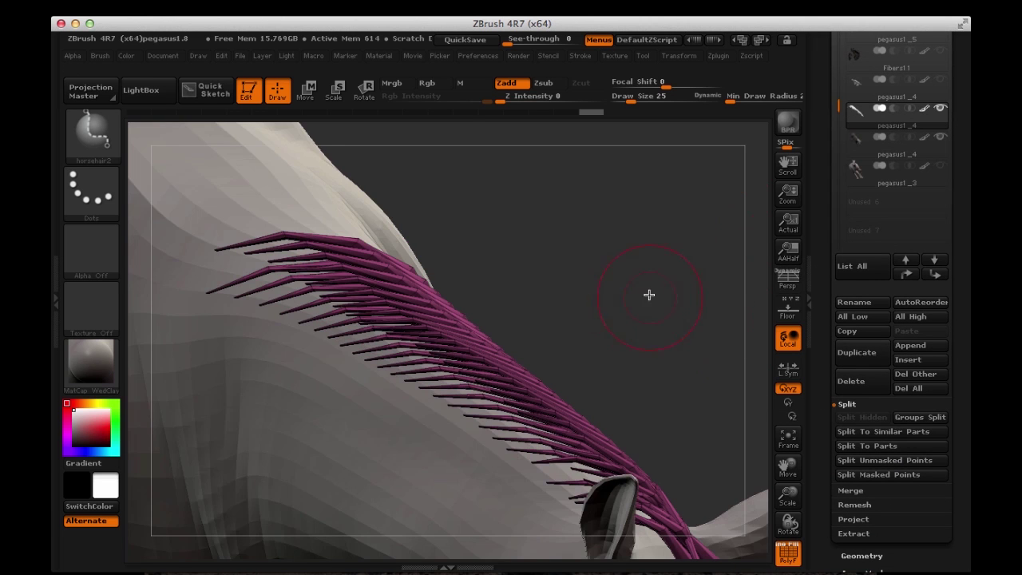
Switch to the transpose Move mode and isolate the mane subtool with Solo
drag(649, 295, 286, 198)
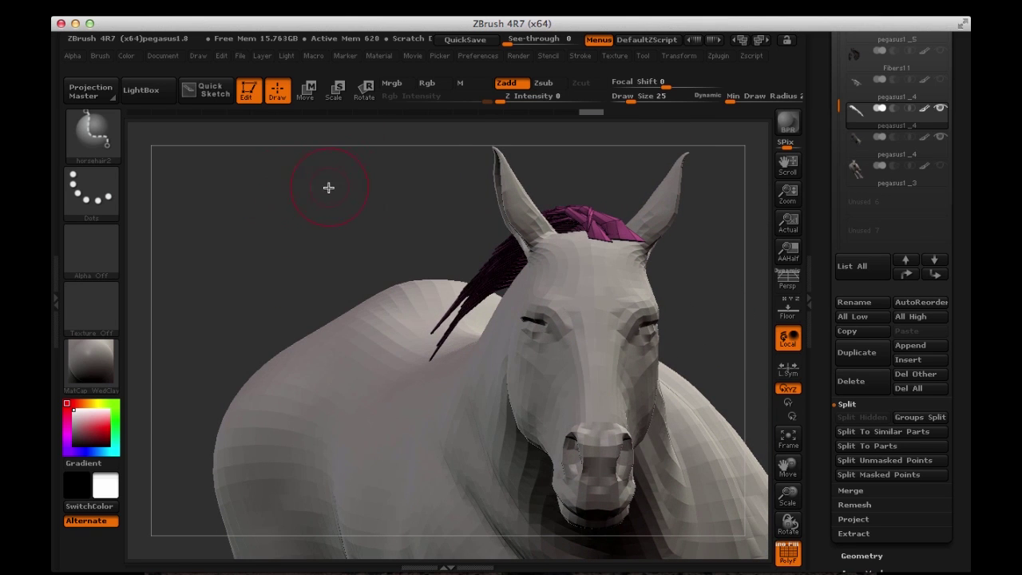
key(w)
mouse_move(340, 190)
mouse_down()
mouse_move(333, 174)
mouse_move(343, 190)
mouse_move(324, 212)
mouse_move(331, 181)
mouse_up()
mouse_move(364, 216)
mouse_down()
mouse_move(336, 200)
mouse_move(378, 207)
mouse_up()
click(679, 55)
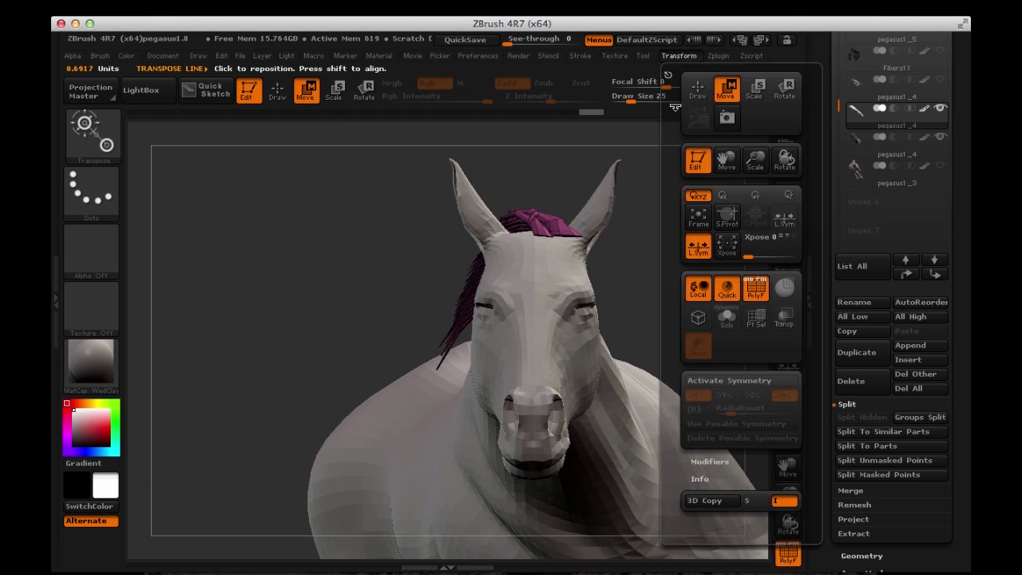
click(725, 322)
drag(337, 207, 391, 320)
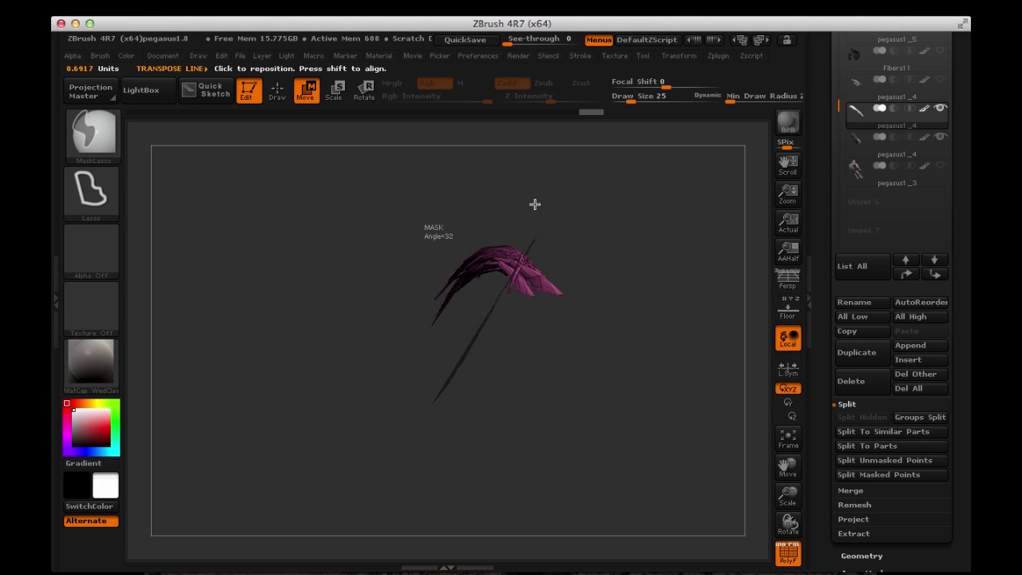
Try to lasso-mask part of the mane and pull the strand ends outward with a Transpose Move line
mouse_move(535, 205)
ctrl+mouse_down()
mouse_move(274, 440)
mouse_move(356, 293)
mouse_move(360, 253)
mouse_move(349, 324)
mouse_move(365, 221)
mouse_move(355, 248)
ctrl+mouse_up()
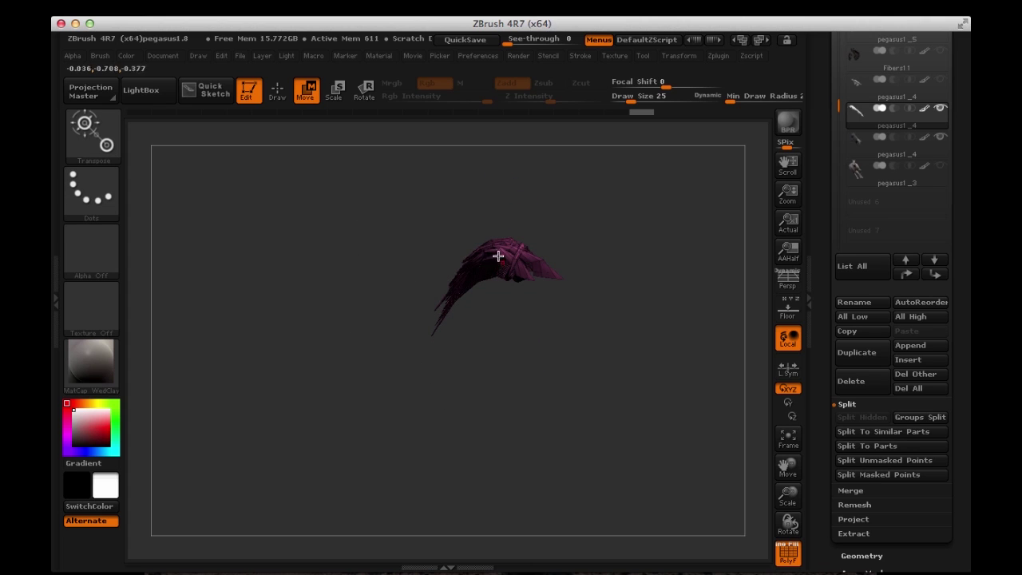
drag(498, 256, 345, 252)
drag(422, 250, 402, 255)
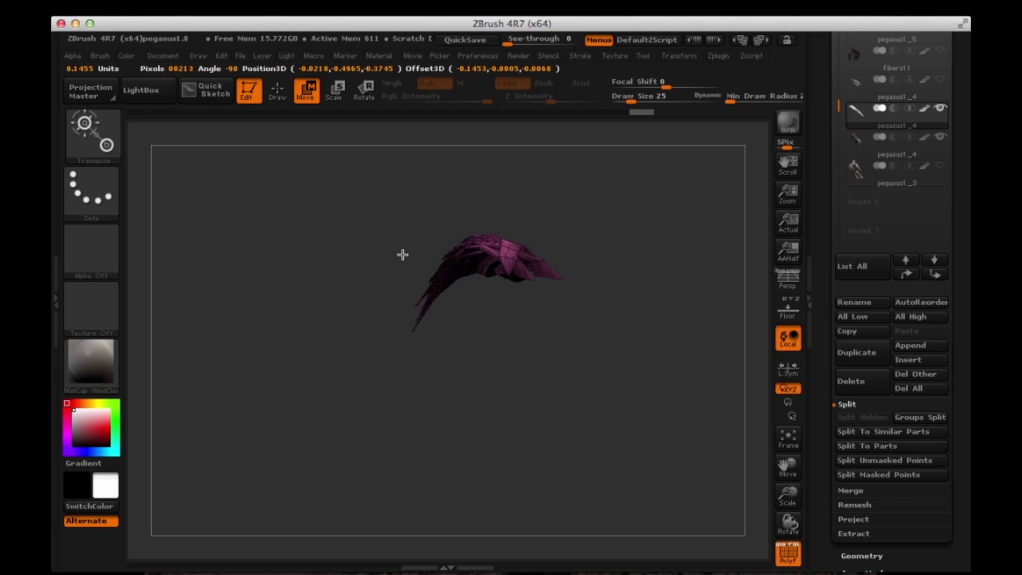
drag(394, 200, 415, 285)
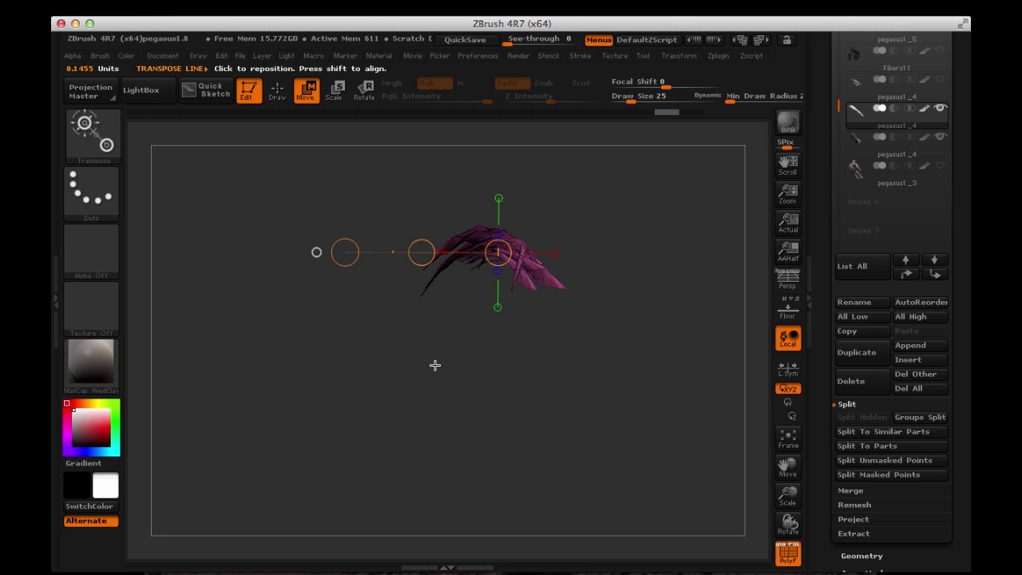
key(ctrl)
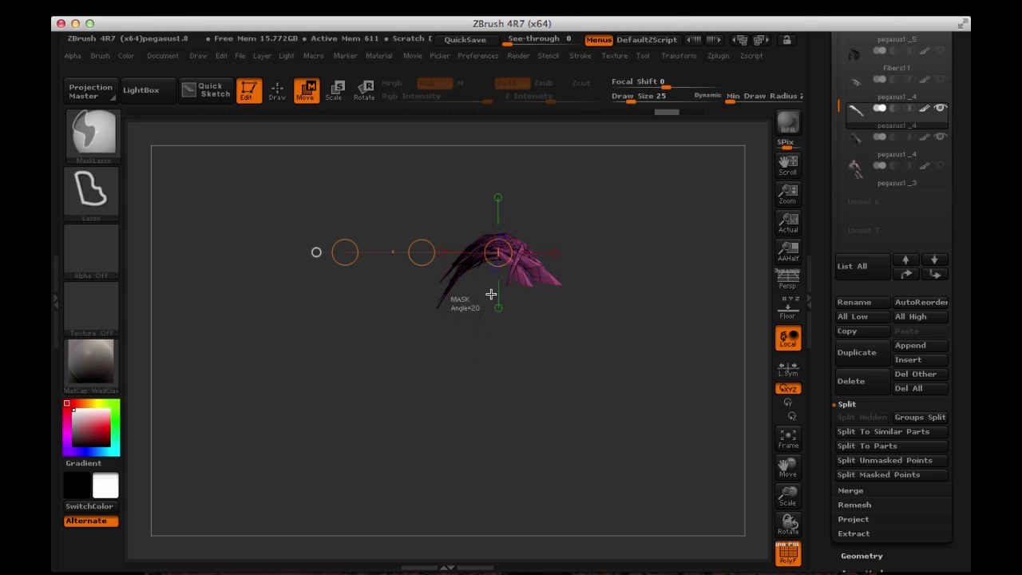
ctrl+drag(502, 181, 203, 378)
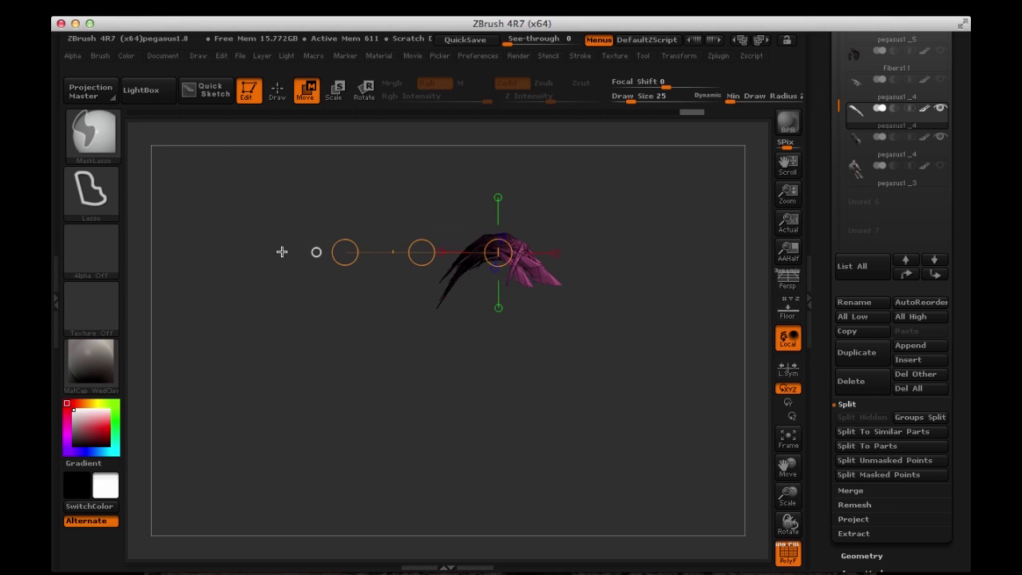
ctrl+click(270, 248)
With the Move brush at draw size 101, pull the middle and ends of the mane's strands outward along its length
mouse_move(283, 160)
mouse_down()
mouse_move(280, 270)
mouse_move(285, 154)
mouse_move(405, 261)
mouse_move(410, 245)
mouse_move(354, 213)
mouse_move(350, 306)
mouse_move(394, 322)
mouse_move(404, 342)
mouse_move(353, 267)
mouse_move(350, 312)
mouse_up()
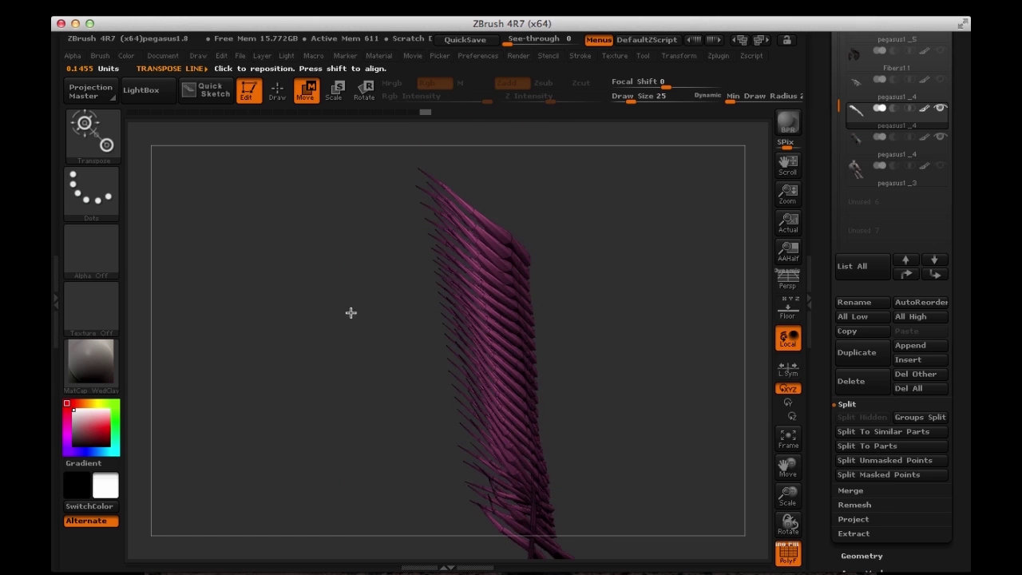
key(b)
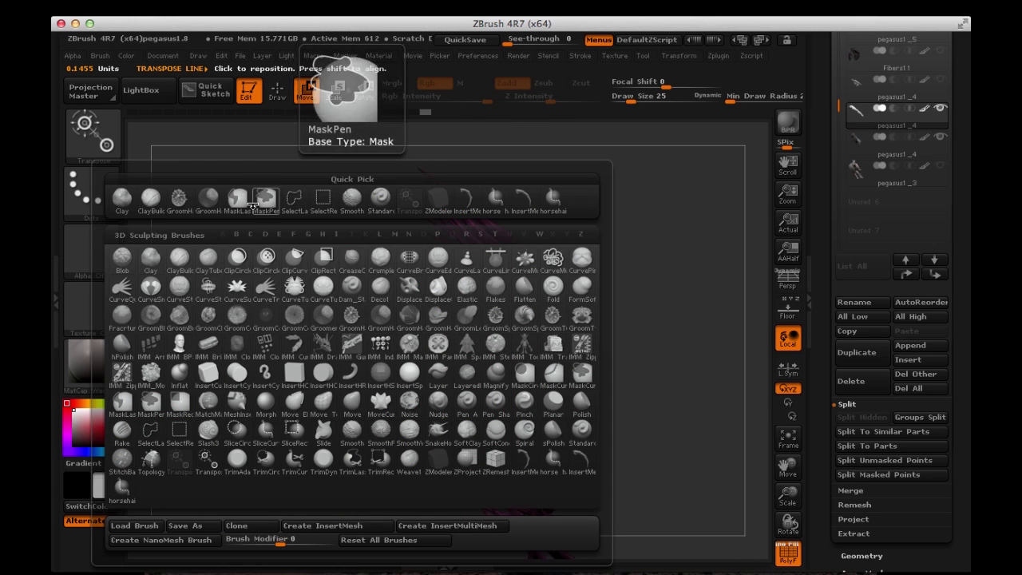
key(m)
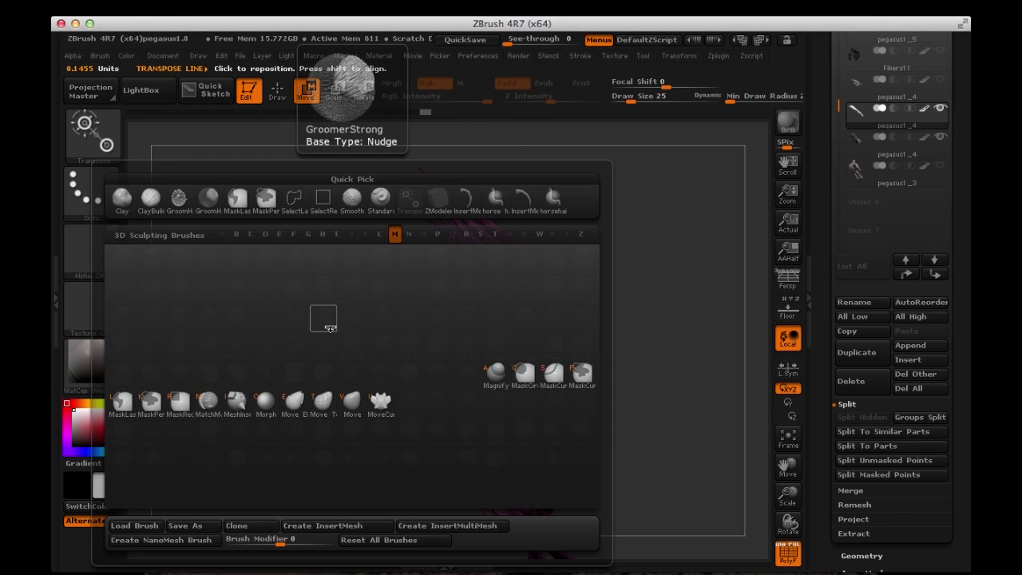
click(355, 401)
key(q)
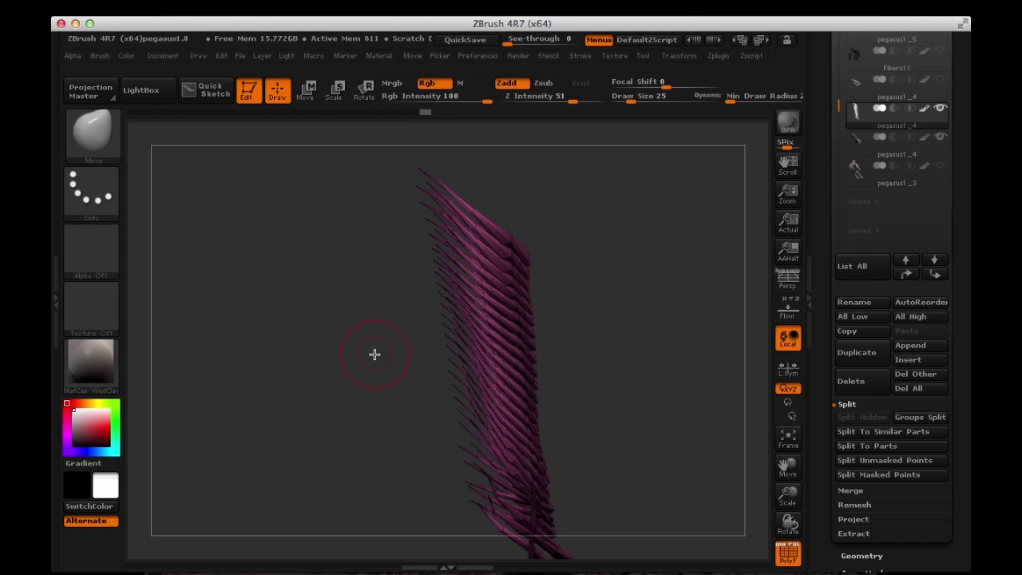
drag(391, 359, 403, 342)
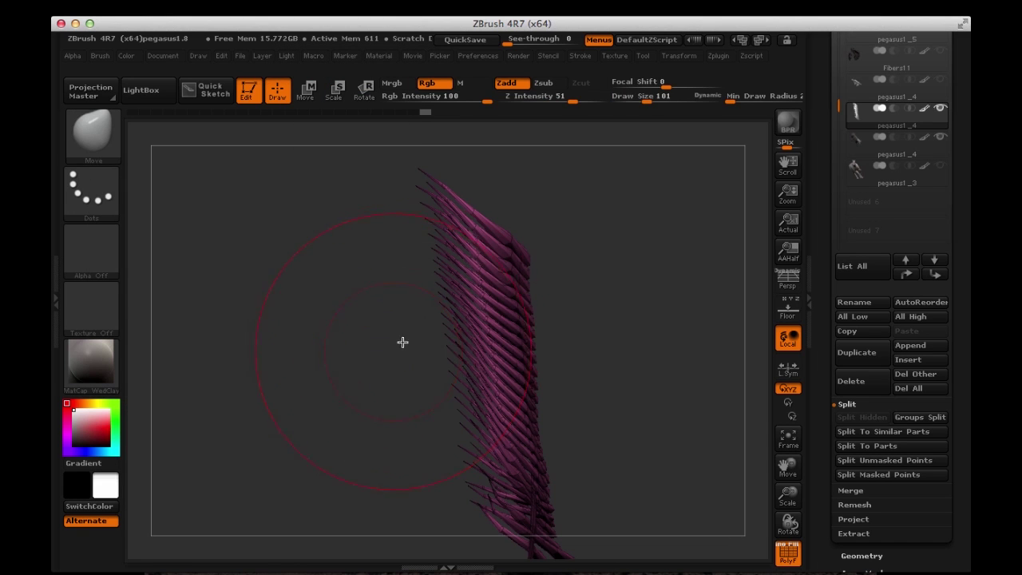
drag(465, 344, 438, 339)
drag(449, 264, 432, 256)
drag(470, 405, 440, 404)
drag(465, 443, 444, 444)
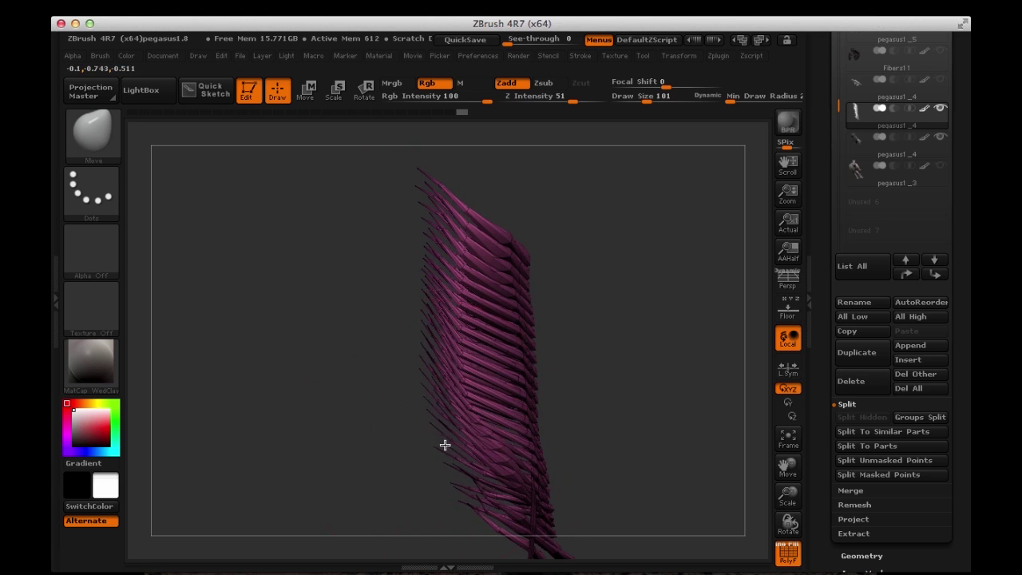
mouse_move(374, 412)
mouse_down()
mouse_move(372, 288)
mouse_move(392, 340)
mouse_move(396, 424)
mouse_up()
drag(338, 361, 409, 370)
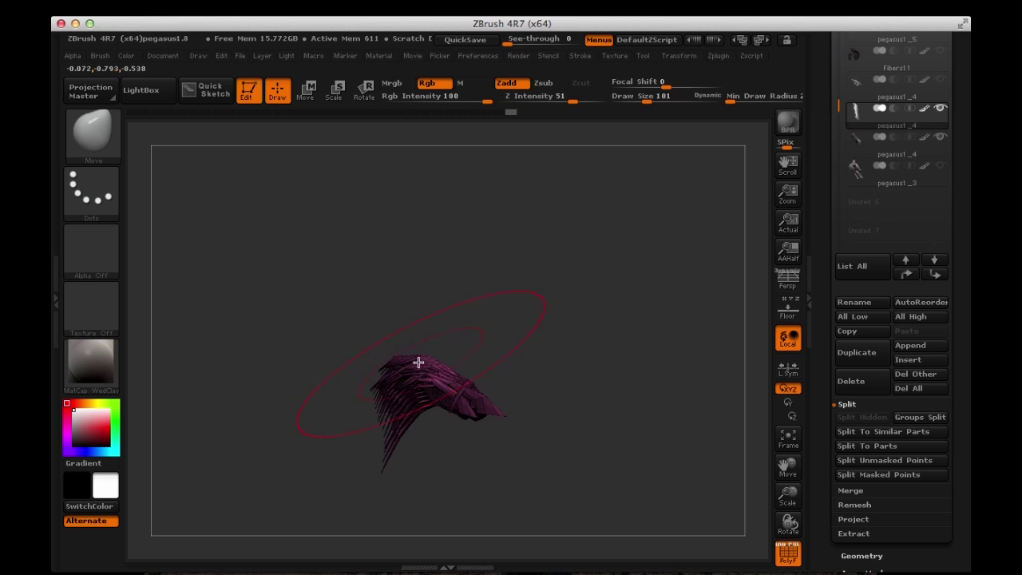
Refine the arc of the mane's strands from other angles with the Move brush and turn off the polyframe display
drag(377, 317, 415, 265)
drag(364, 322, 323, 279)
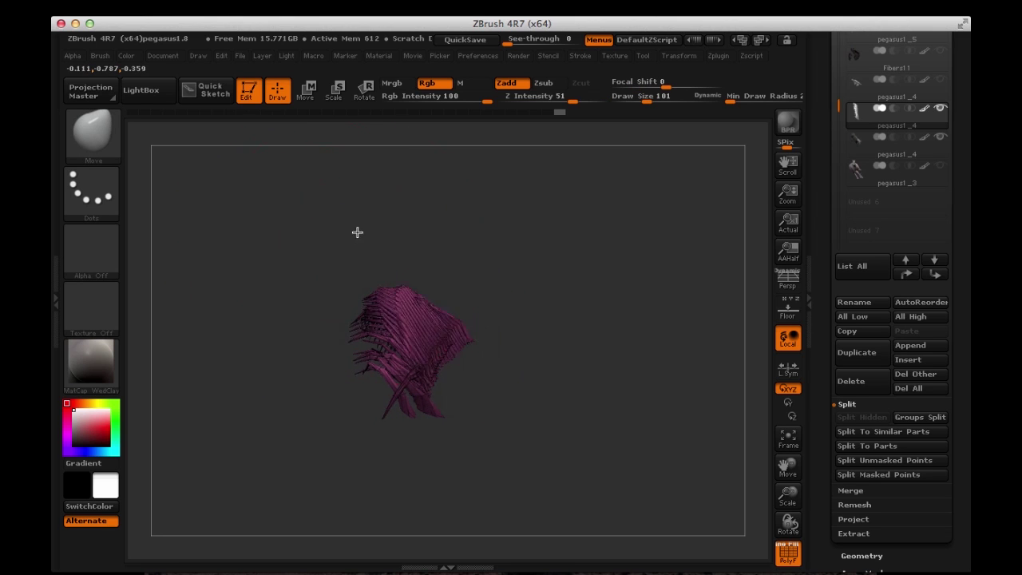
drag(344, 233, 305, 292)
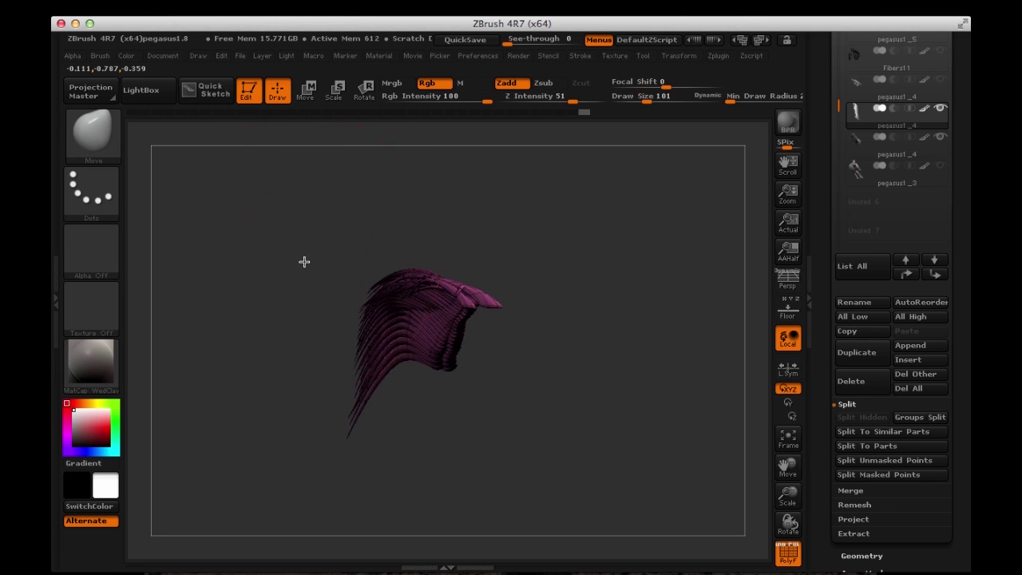
drag(310, 250, 320, 274)
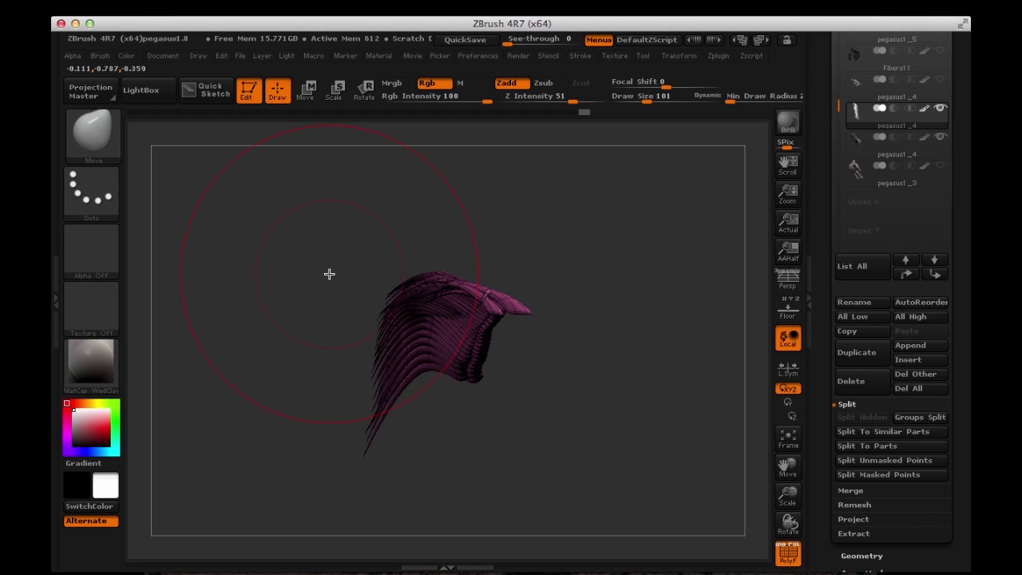
mouse_move(318, 269)
mouse_down()
mouse_move(290, 342)
mouse_move(322, 258)
mouse_move(344, 287)
mouse_move(433, 319)
mouse_move(312, 262)
mouse_up()
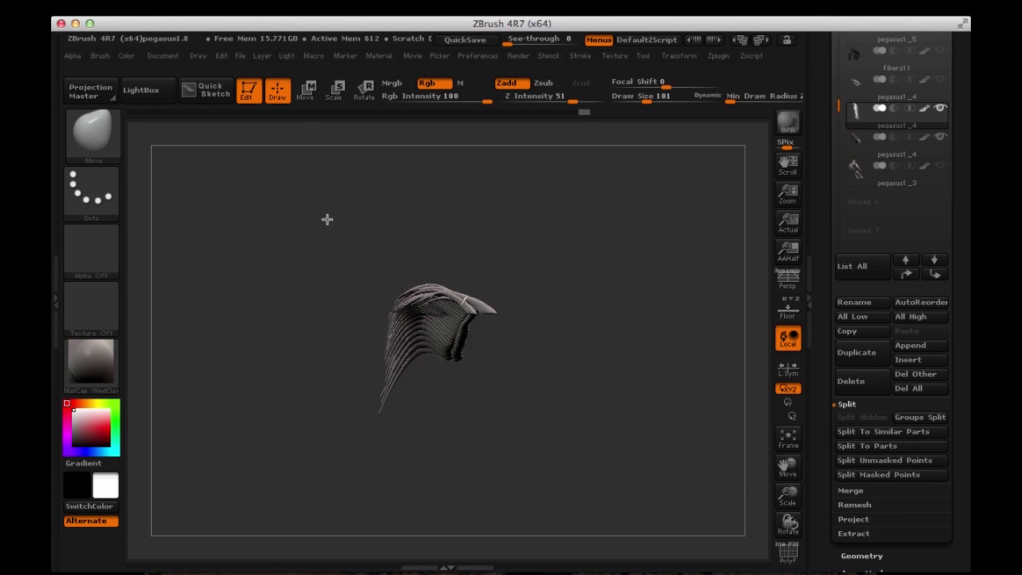
drag(321, 275, 320, 285)
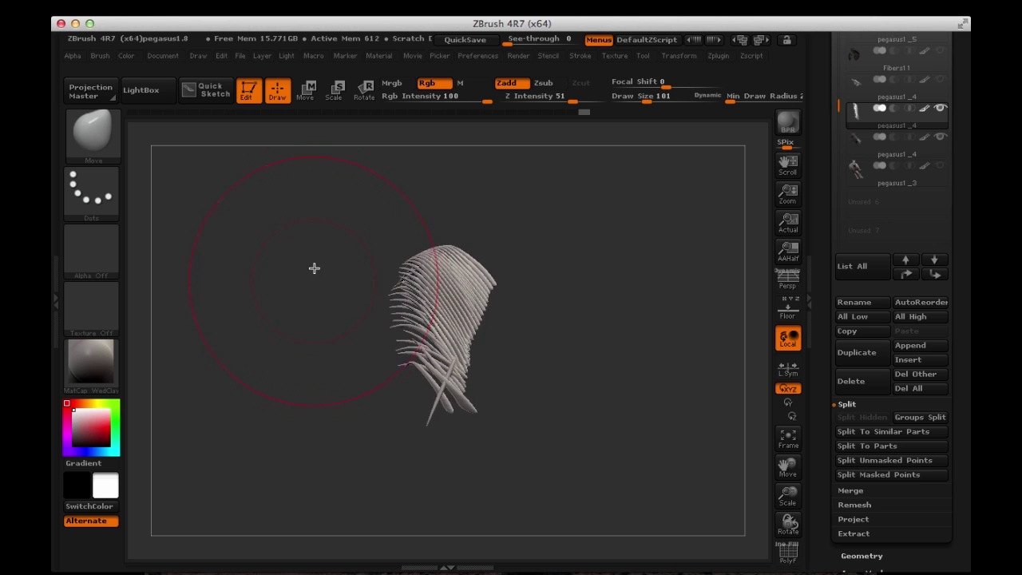
mouse_move(314, 268)
mouse_down()
mouse_move(301, 279)
mouse_move(310, 288)
mouse_move(298, 337)
mouse_move(317, 230)
mouse_move(308, 221)
mouse_move(306, 352)
mouse_move(316, 381)
mouse_move(345, 384)
mouse_move(312, 324)
mouse_move(320, 281)
mouse_move(323, 305)
mouse_move(478, 240)
mouse_up()
drag(579, 311, 577, 282)
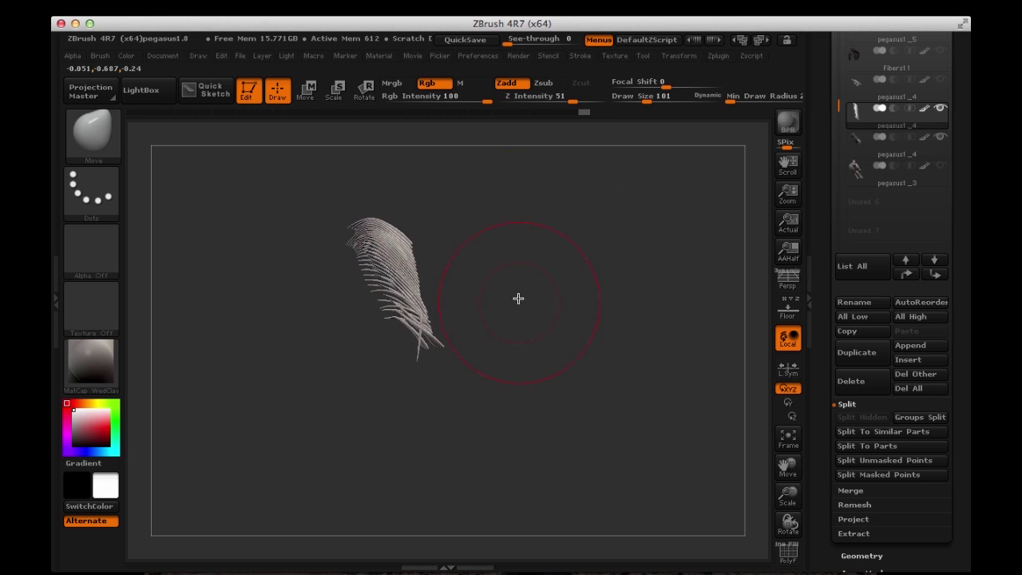
Turn off Solo to show the shaped mane together with the horse's head and body
mouse_move(528, 251)
mouse_down()
mouse_move(541, 276)
mouse_move(548, 271)
mouse_move(547, 233)
mouse_move(554, 294)
mouse_move(579, 261)
mouse_up()
scroll(821, 159, down, 3)
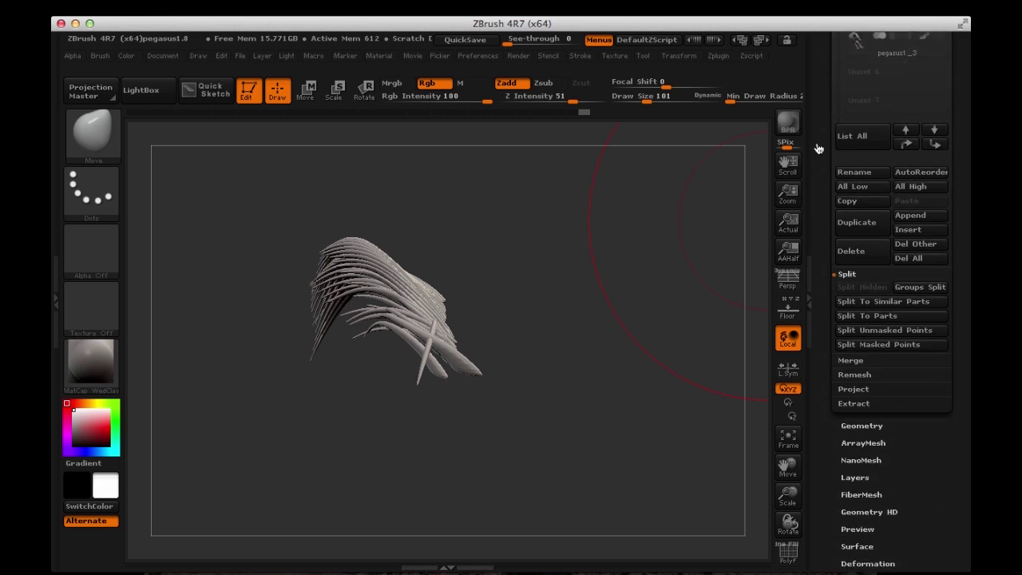
scroll(822, 160, up, 4)
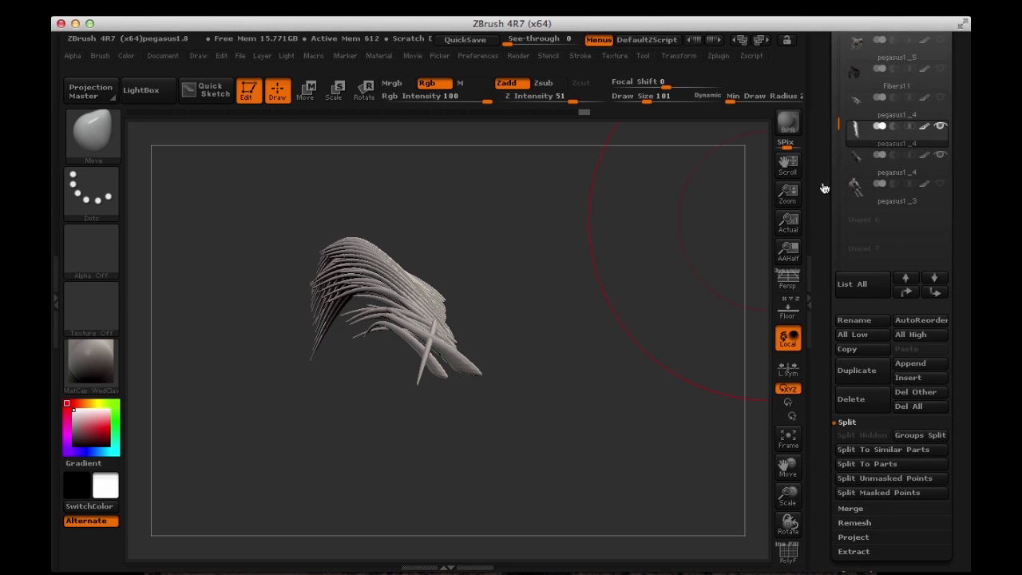
scroll(824, 189, up, 1)
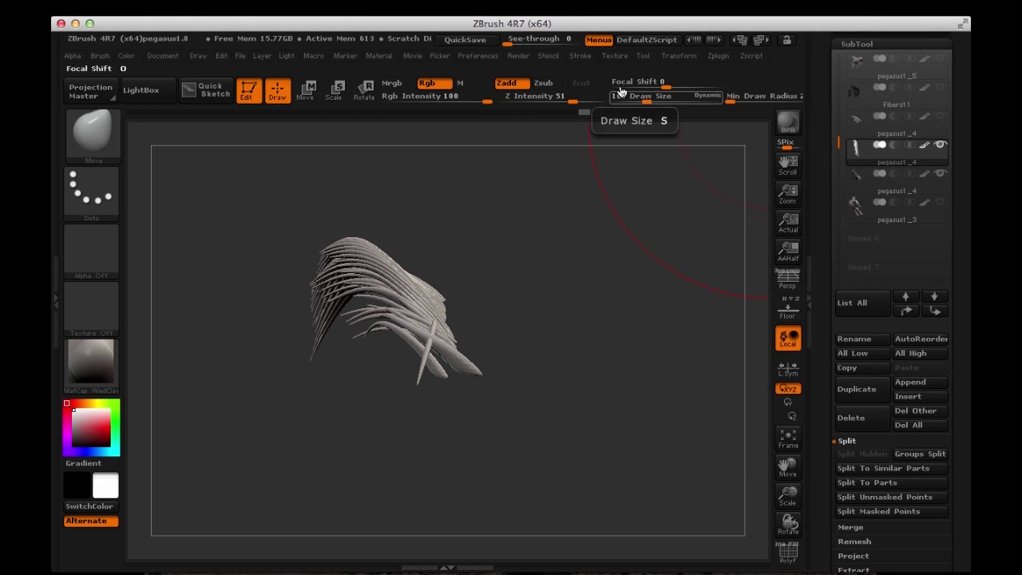
click(678, 57)
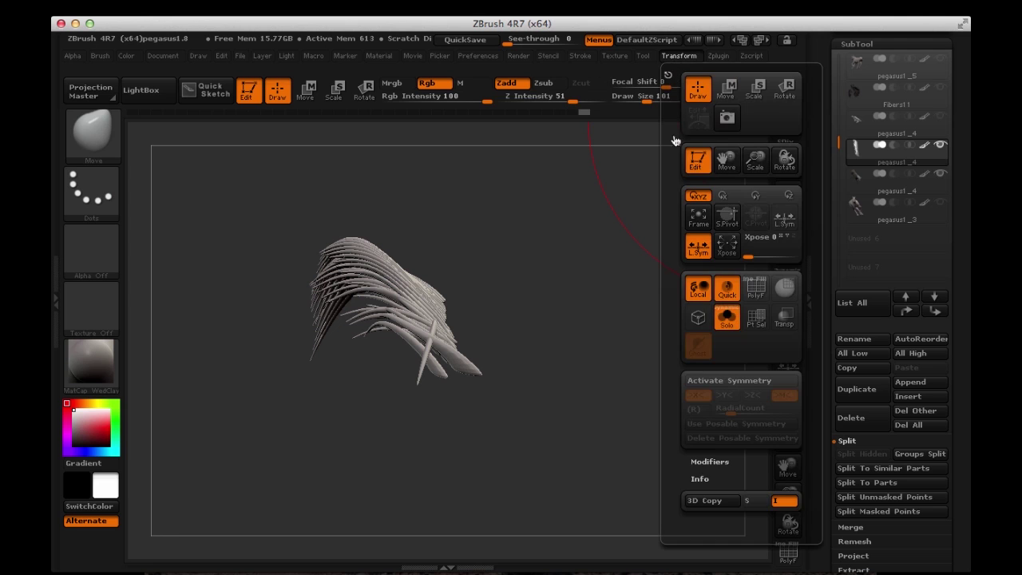
click(725, 321)
drag(691, 228, 691, 160)
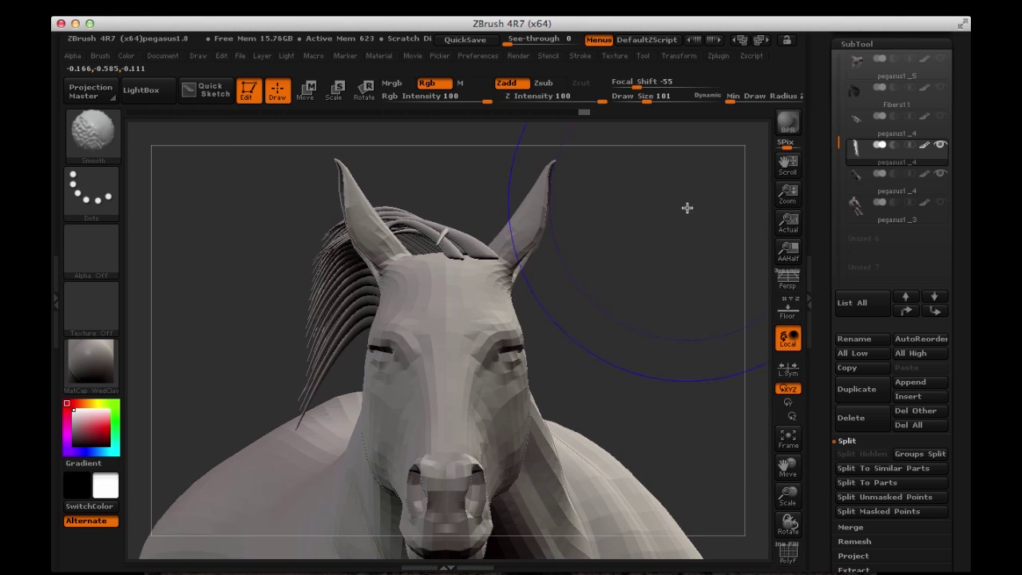
mouse_move(686, 207)
mouse_down()
mouse_move(664, 232)
mouse_move(678, 178)
mouse_move(677, 217)
mouse_move(666, 192)
mouse_up()
Switch to the finished pegasus tool with its complete mane and wings, and turn on the perspective view
drag(821, 105, 875, 240)
mouse_move(907, 189)
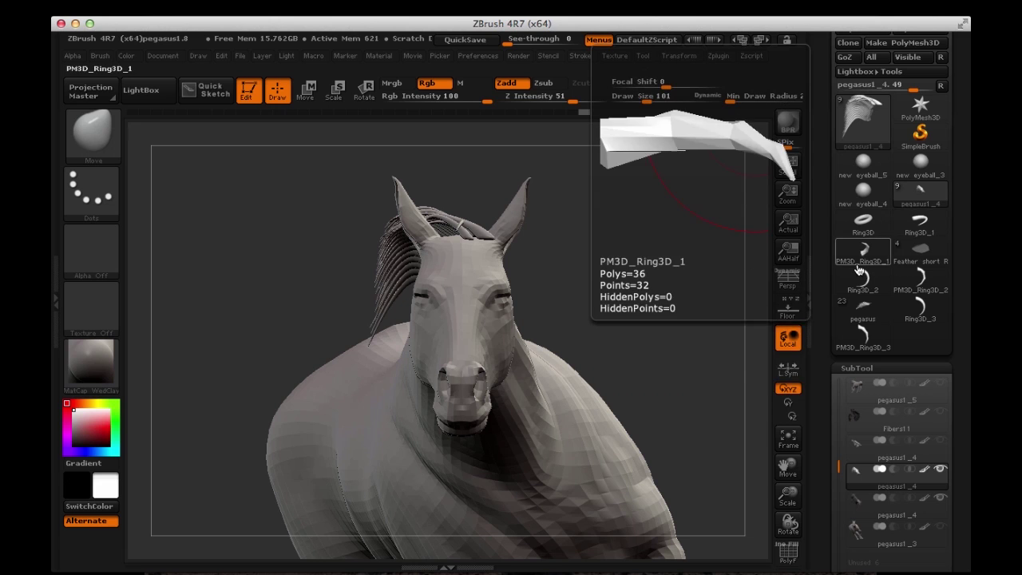
mouse_move(861, 333)
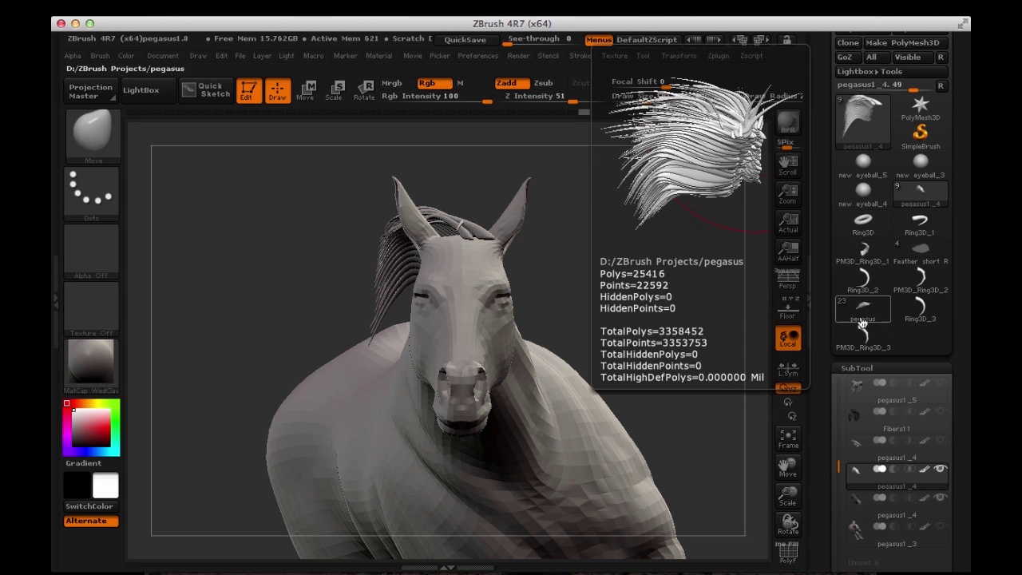
mouse_move(915, 228)
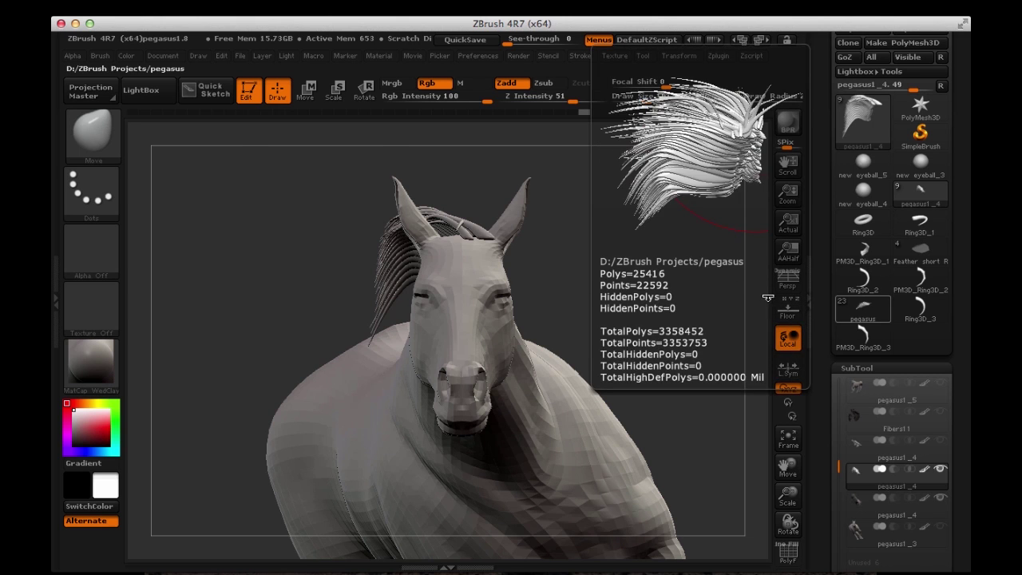
click(862, 311)
drag(661, 262, 333, 207)
key(p)
drag(272, 170, 258, 228)
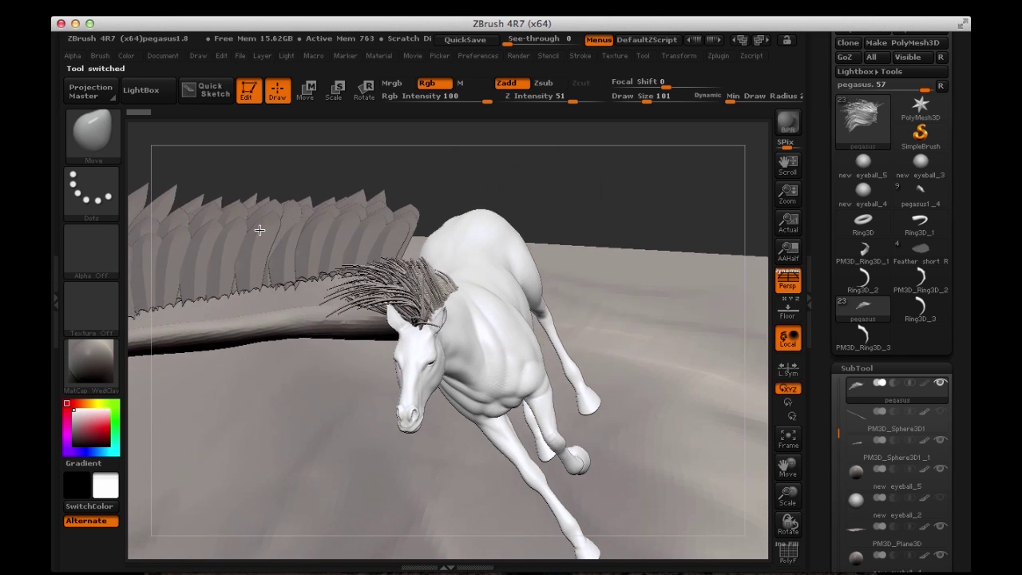
Select the long wing feathers' subtool R Feather B3, turn on its polyframe display, and examine the feathers and the whole pegasus
mouse_move(292, 151)
mouse_down()
mouse_move(490, 183)
mouse_move(490, 170)
mouse_move(337, 264)
mouse_up()
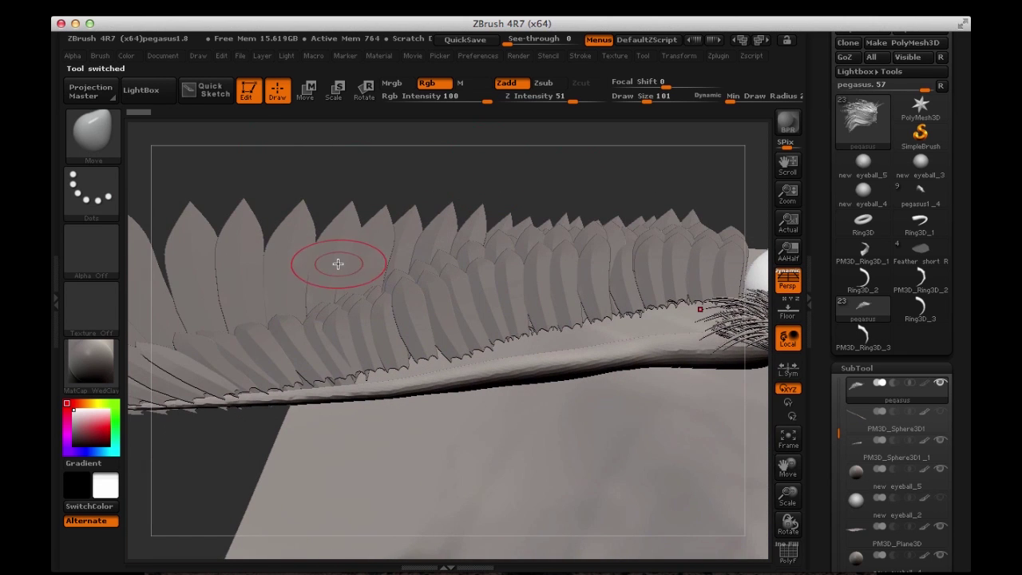
alt+click(323, 232)
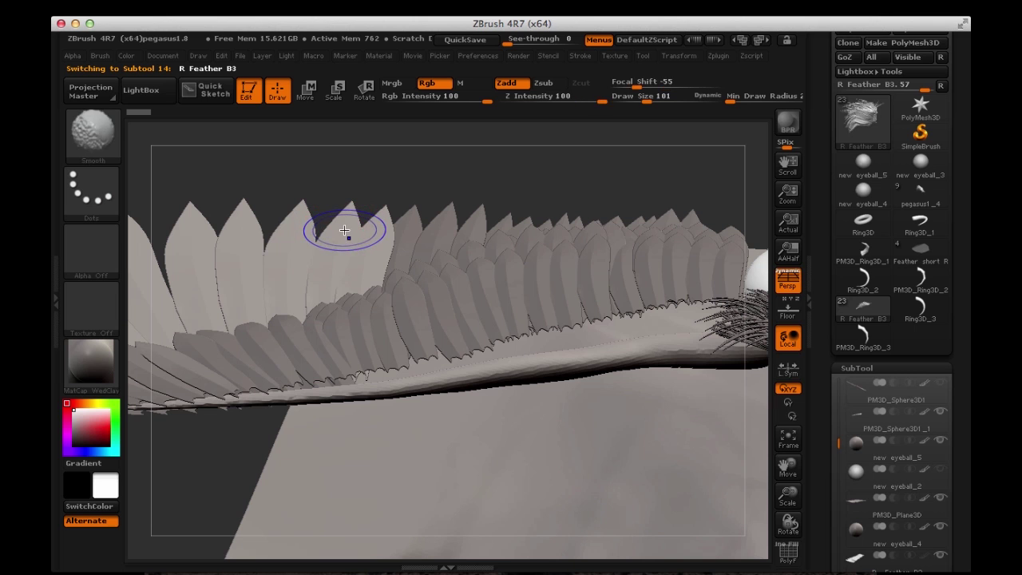
key(shift+f)
drag(399, 171, 351, 324)
mouse_move(366, 193)
mouse_down()
mouse_move(269, 292)
mouse_move(299, 369)
mouse_move(271, 404)
mouse_move(272, 293)
mouse_move(264, 404)
mouse_move(261, 198)
mouse_move(297, 333)
mouse_move(288, 359)
mouse_move(280, 353)
mouse_move(500, 177)
mouse_up()
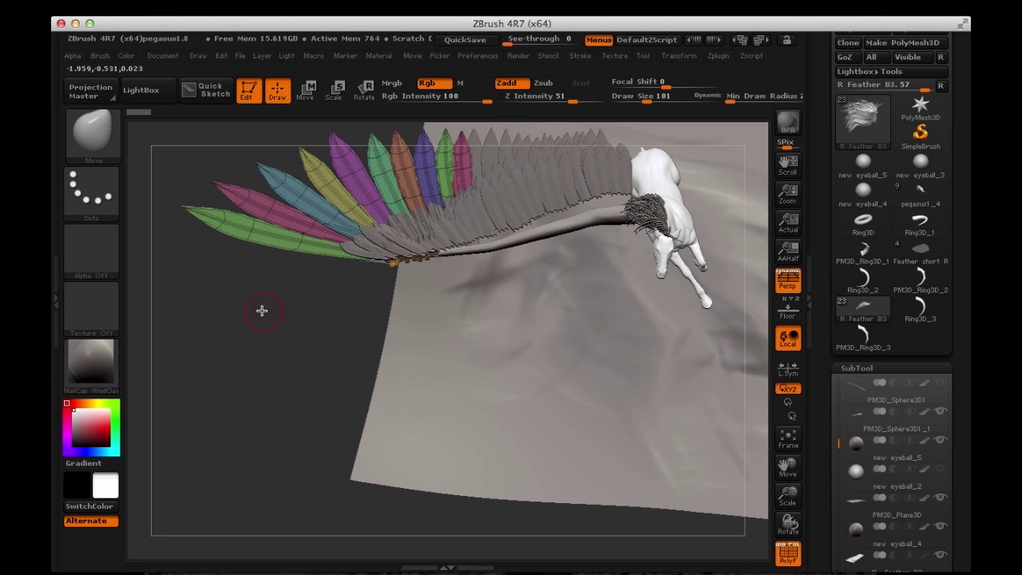
shift+drag(262, 310, 248, 344)
mouse_move(235, 379)
mouse_down()
mouse_move(226, 439)
mouse_move(221, 383)
mouse_move(253, 428)
mouse_move(243, 277)
mouse_move(212, 338)
mouse_move(226, 281)
mouse_move(279, 420)
mouse_move(240, 391)
mouse_move(246, 423)
mouse_move(292, 388)
mouse_move(339, 393)
mouse_move(290, 358)
mouse_move(299, 375)
mouse_move(274, 372)
mouse_move(287, 376)
mouse_move(290, 364)
mouse_move(344, 386)
mouse_move(292, 365)
mouse_move(301, 410)
mouse_move(308, 392)
mouse_move(303, 411)
mouse_move(247, 397)
mouse_move(242, 360)
mouse_move(246, 399)
mouse_move(234, 399)
mouse_move(244, 392)
mouse_move(239, 369)
mouse_move(226, 370)
mouse_move(228, 381)
mouse_move(258, 375)
mouse_move(232, 384)
mouse_move(244, 372)
mouse_move(253, 379)
mouse_up()
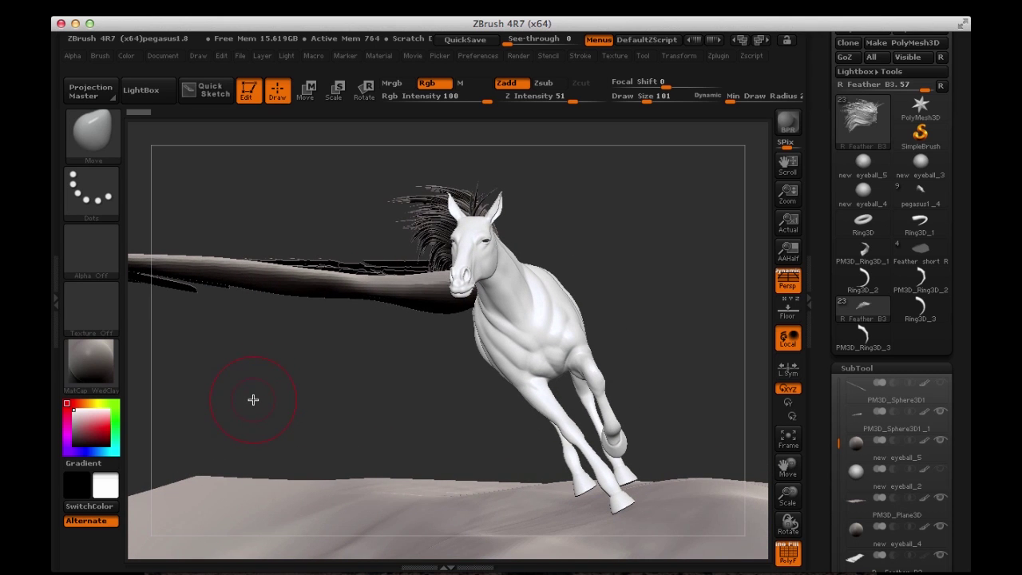
mouse_move(263, 385)
mouse_down()
mouse_move(255, 386)
mouse_move(253, 369)
mouse_move(253, 383)
mouse_move(256, 350)
mouse_move(264, 373)
mouse_move(251, 394)
mouse_move(273, 397)
mouse_move(277, 410)
mouse_move(256, 410)
mouse_move(268, 401)
mouse_move(272, 413)
mouse_move(271, 392)
mouse_move(276, 402)
mouse_move(285, 391)
mouse_move(264, 394)
mouse_move(253, 379)
mouse_move(218, 388)
mouse_move(330, 372)
mouse_move(236, 388)
mouse_up()
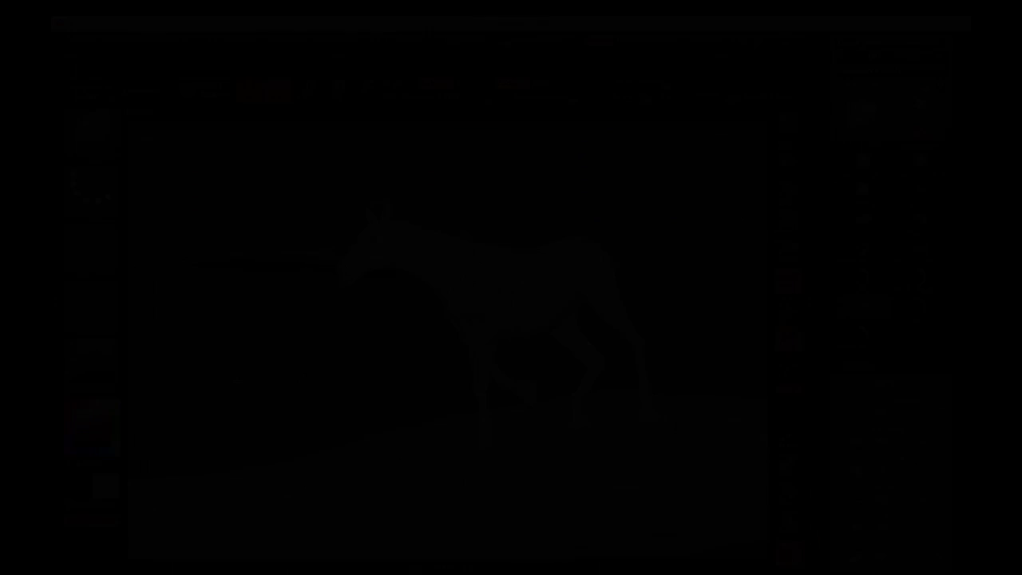